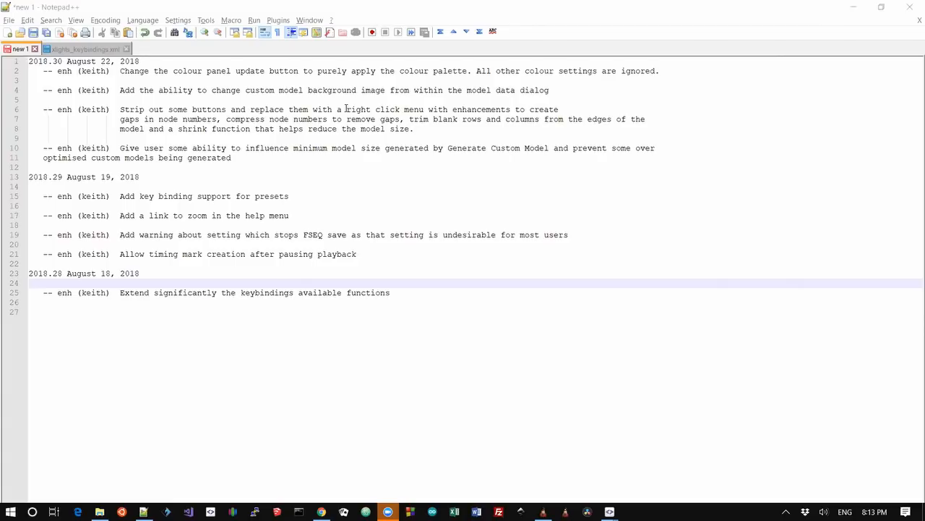
# Highlight the 2018.28 release note about significantly extending the functions available to keybindings.
pyautogui.click(29, 302)
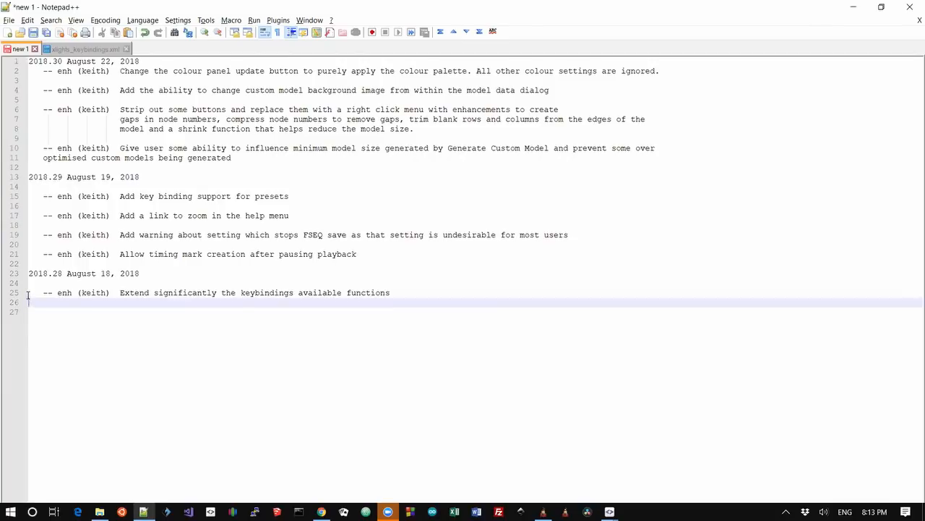
pyautogui.moveTo(28, 295); pyautogui.dragTo(27, 296)
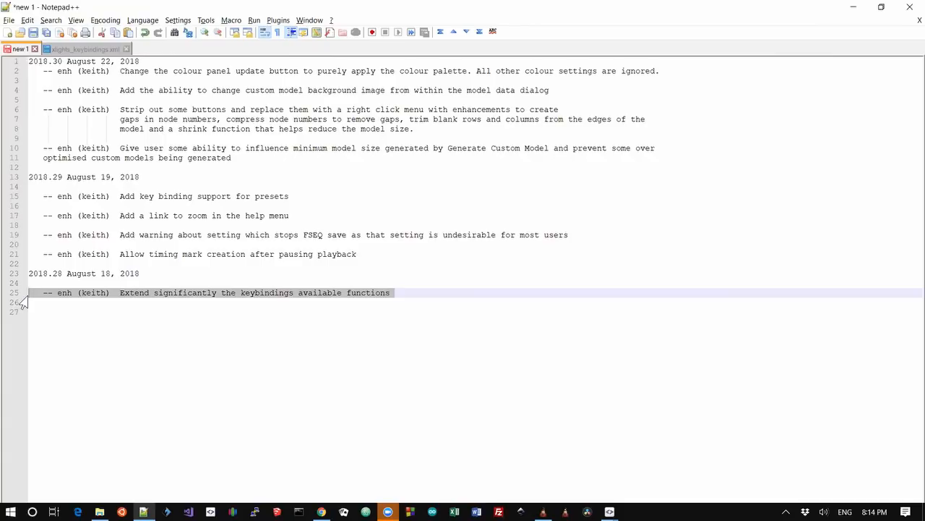
pyautogui.click(22, 304)
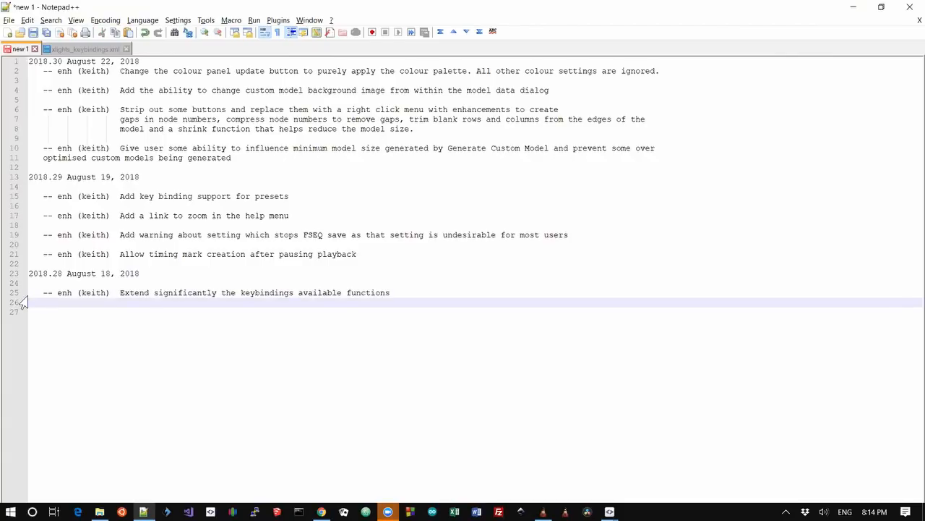
pyautogui.hotkey('shift', 'Up')
pyautogui.click(22, 304)
pyautogui.hotkey('alt', 'Tab')
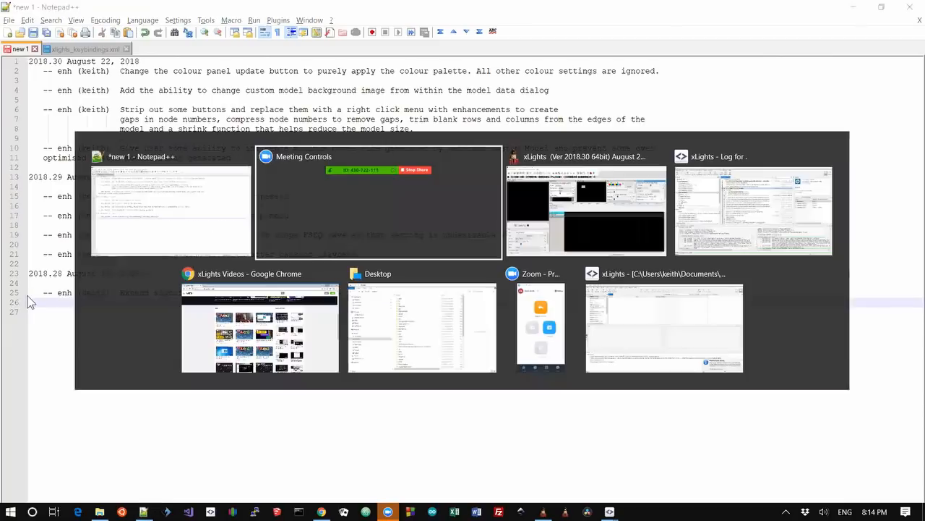
pyautogui.hotkey('alt', 'Tab')
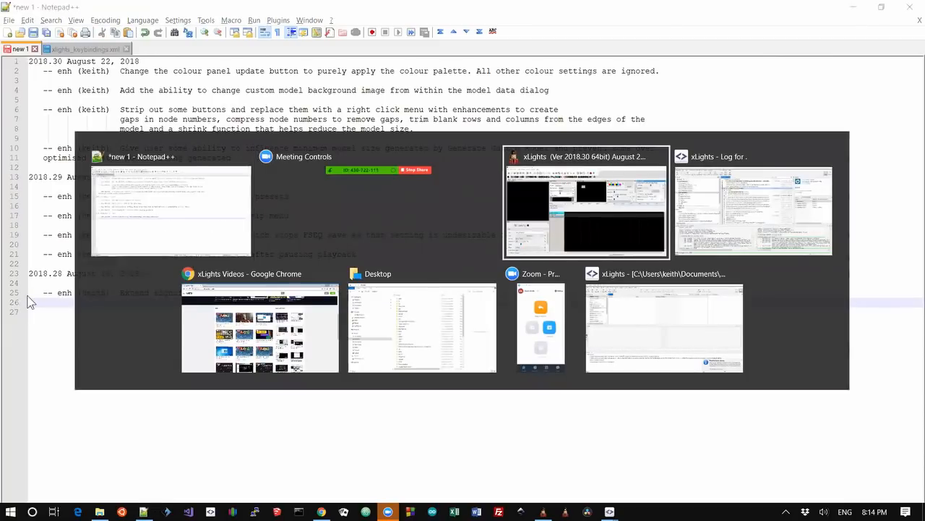
pyautogui.hotkey('alt', 'shift', 'Tab')
pyautogui.hotkey('alt', 'shift', 'Tab')
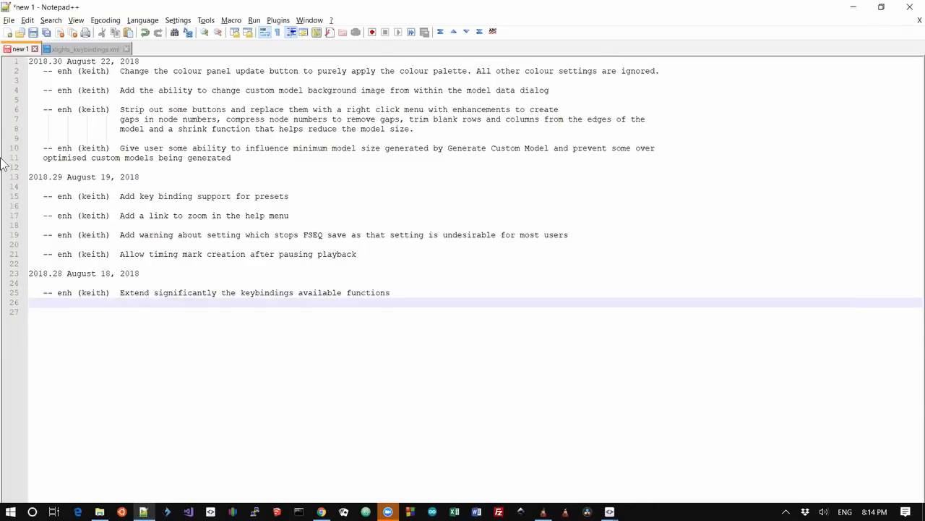
# Bring up xlights_keybindings.xml and examine its assigned, unassigned and preset key binding entries from beginning to end.
pyautogui.click(84, 50)
pyautogui.scroll(9, 159, 201)
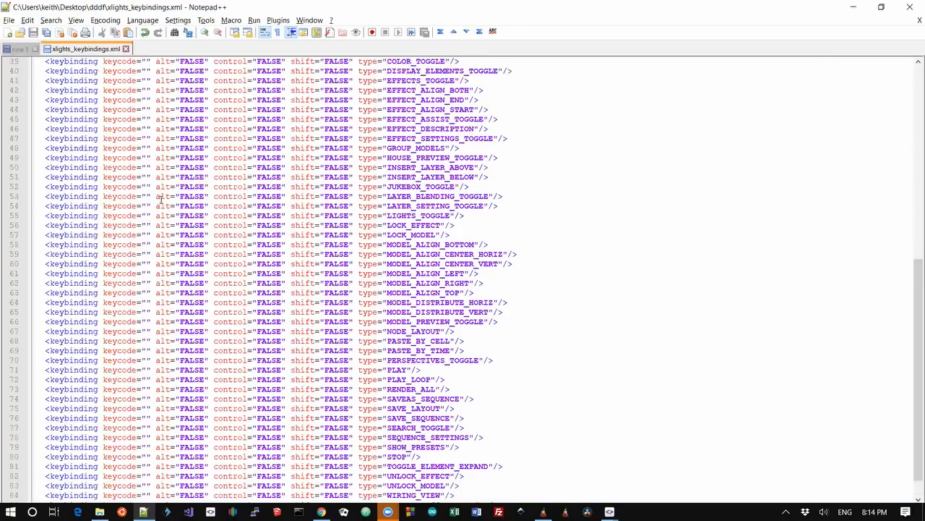
pyautogui.scroll(5, 160, 201)
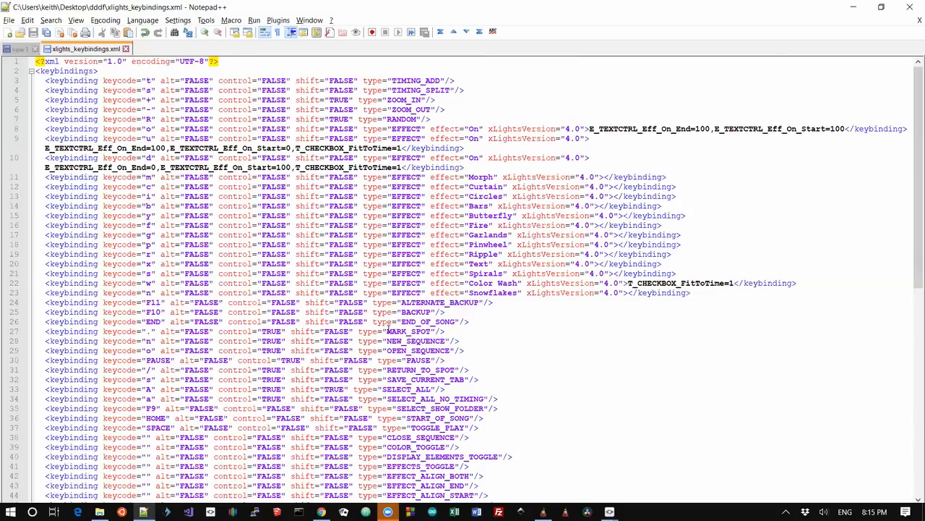
pyautogui.scroll(-5, 388, 329)
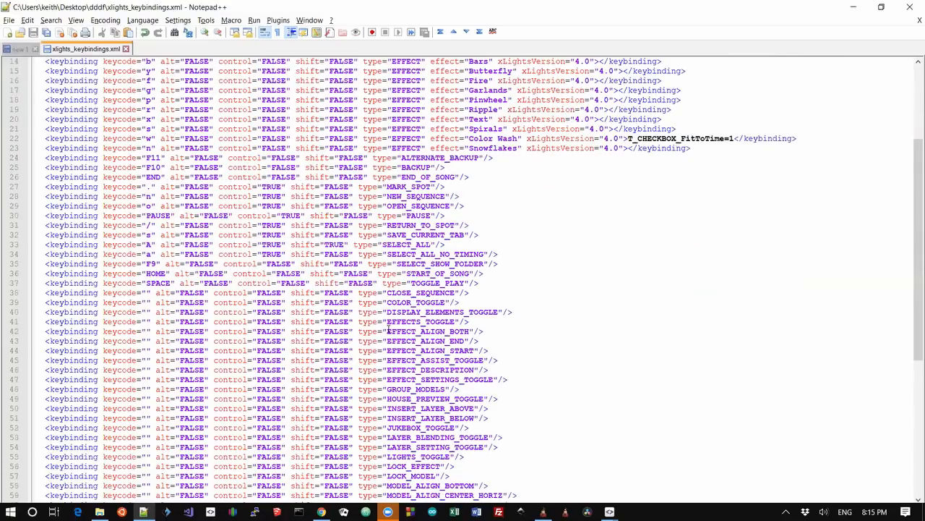
pyautogui.scroll(-3, 389, 329)
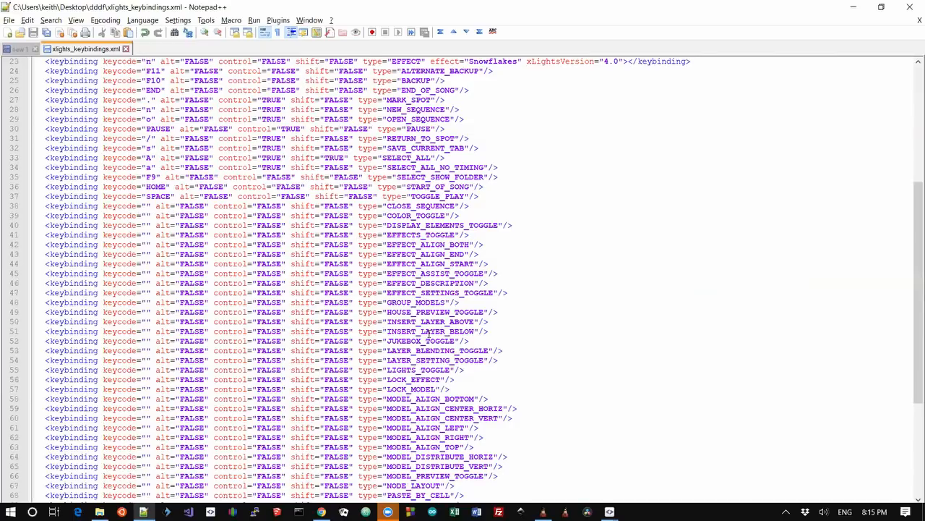
pyautogui.scroll(-2, 428, 334)
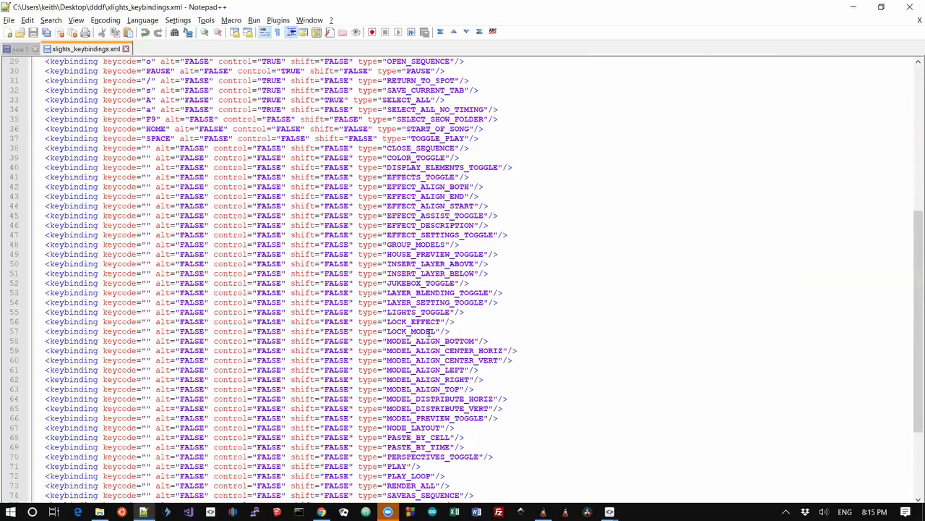
pyautogui.scroll(-4, 430, 332)
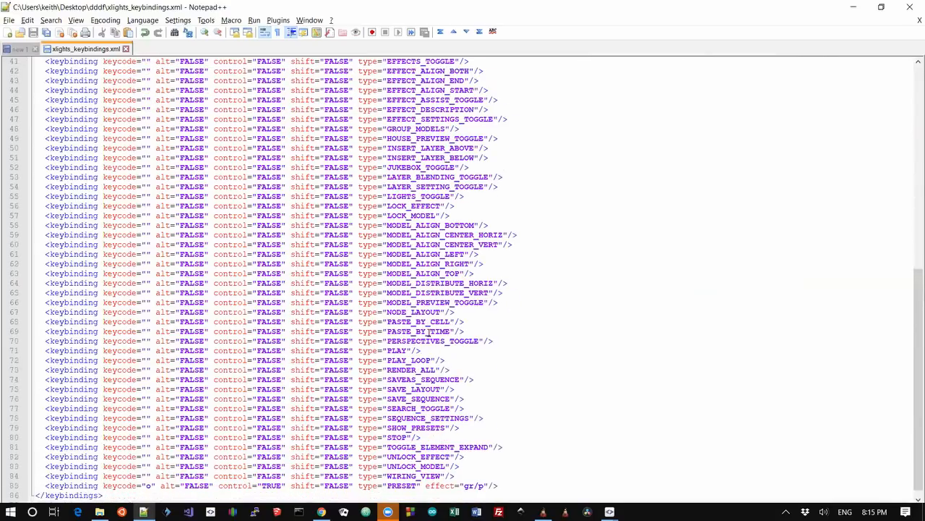
pyautogui.scroll(2, 430, 332)
pyautogui.scroll(9, 429, 333)
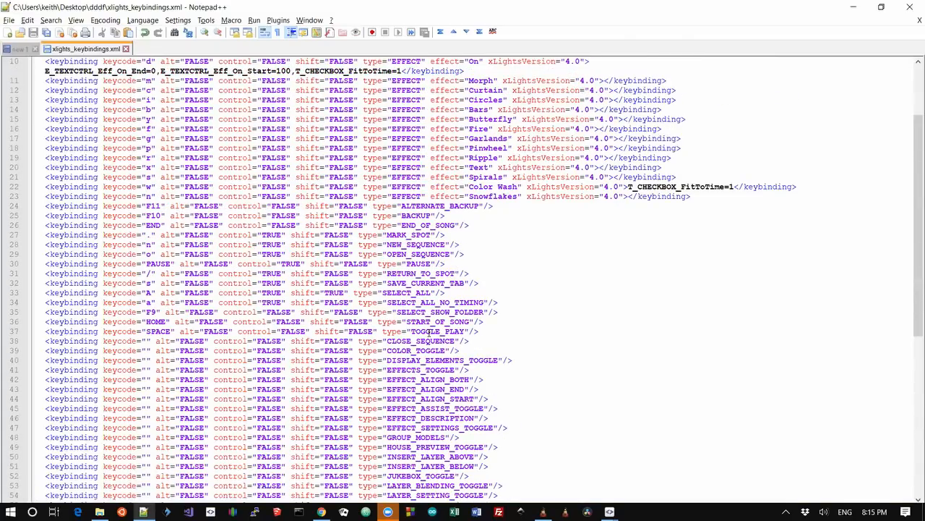
pyautogui.scroll(-11, 430, 332)
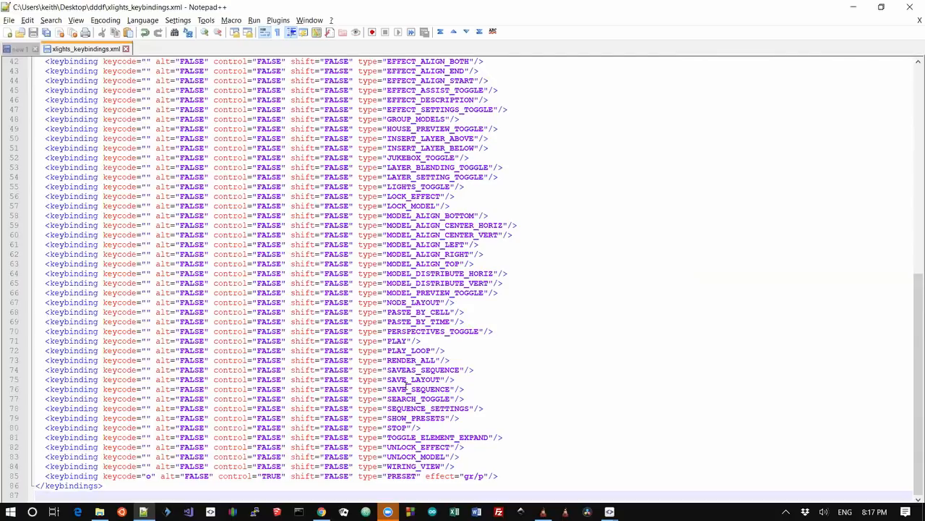
pyautogui.scroll(10, 407, 387)
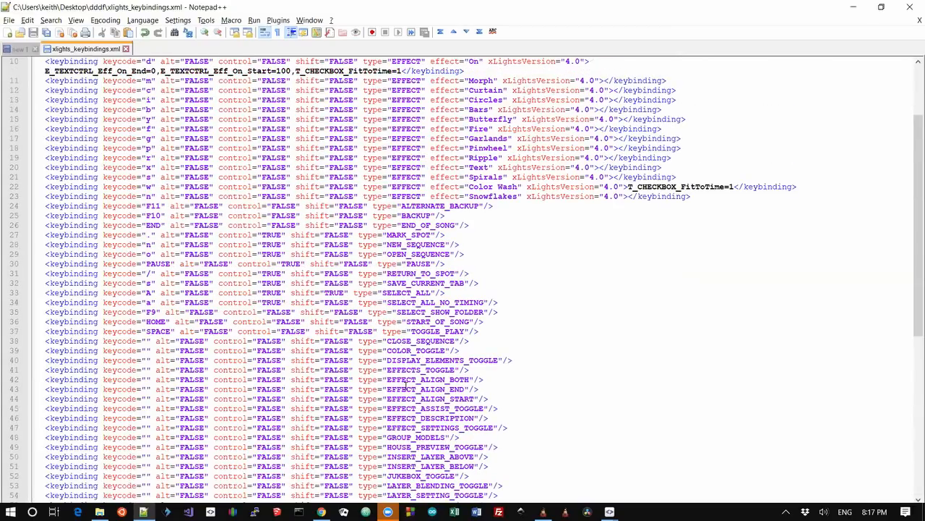
pyautogui.scroll(-11, 407, 387)
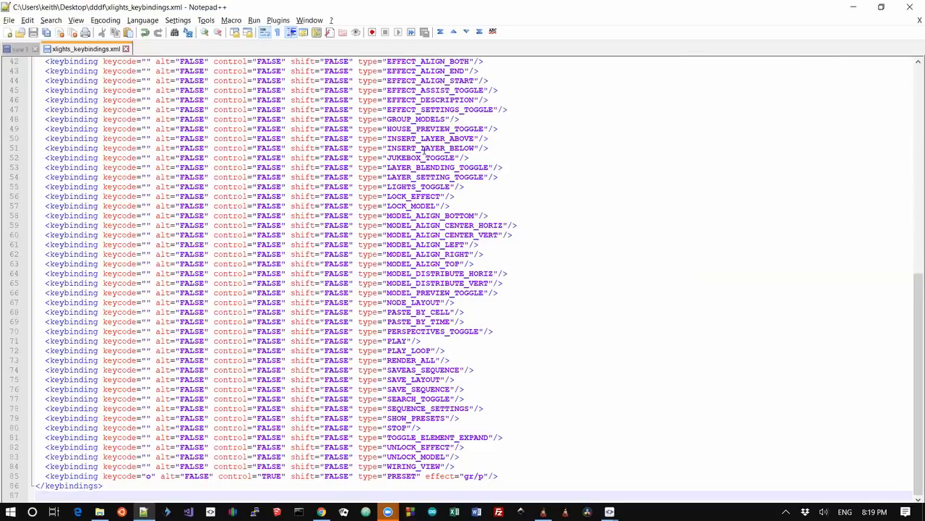
# Review the unassigned key binding entries line by line from INSERT_LAYER_ABOVE back up to COLOR_TOGGLE.
pyautogui.click(483, 139)
pyautogui.hotkey('shift', 'Home')
pyautogui.press('Up')
pyautogui.press('Up')
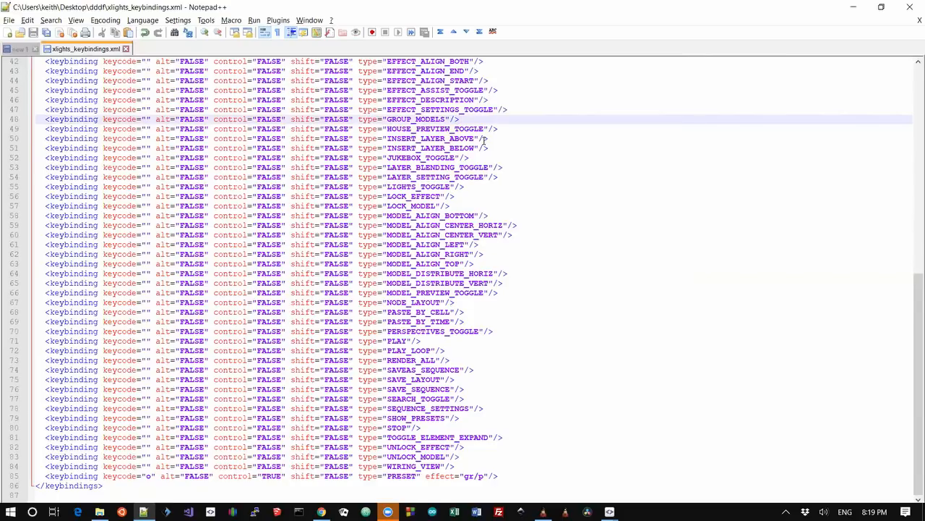
pyautogui.press('Up')
pyautogui.press('Up')
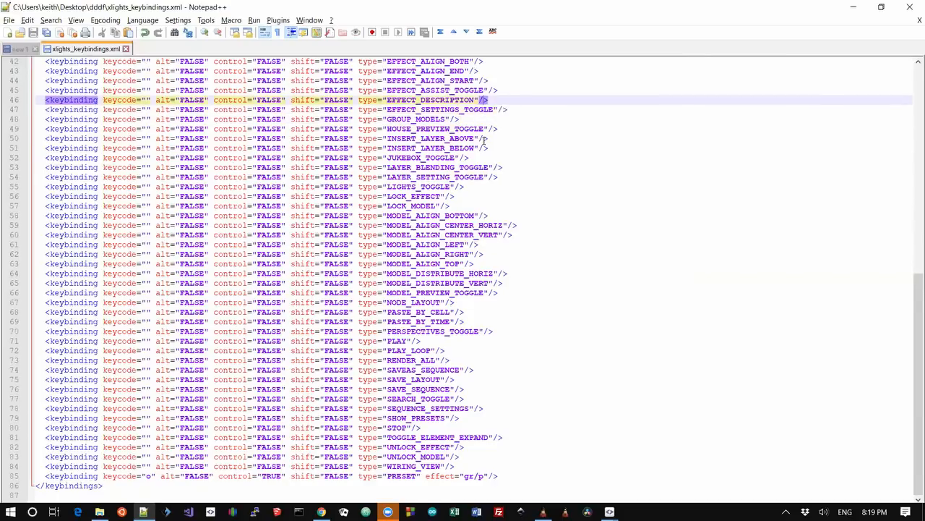
pyautogui.press('Up')
pyautogui.press('Up')
pyautogui.press('Up')
pyautogui.press('Up')
pyautogui.press('Up')
pyautogui.press('Up')
pyautogui.press('Up')
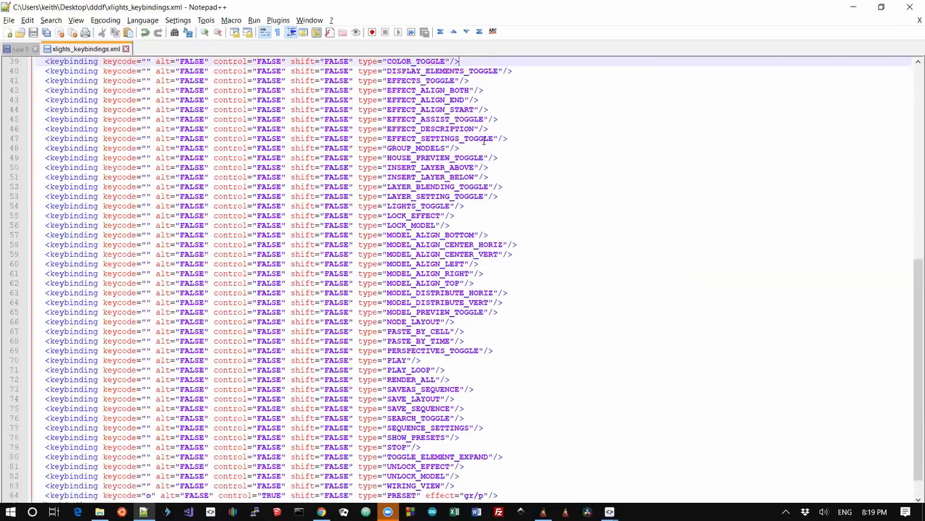
# Point out the EFFECT_SETTINGS_TOGGLE entry and the EFFECT_DESCRIPTION entry above it.
pyautogui.tripleClick(483, 147)
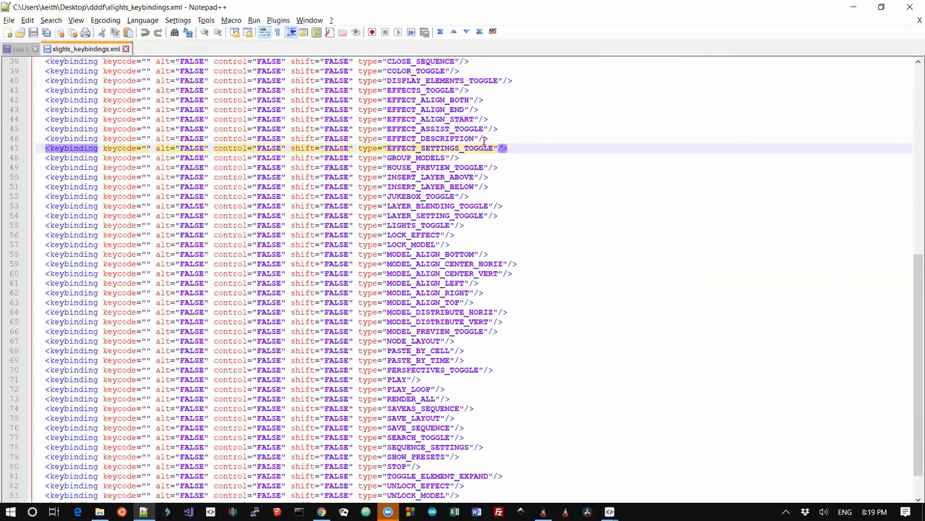
pyautogui.press('End')
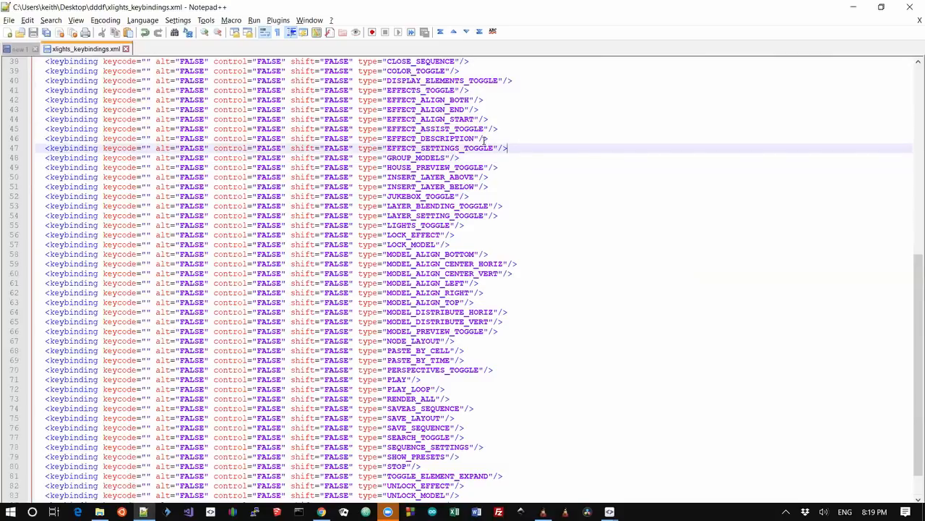
pyautogui.click(485, 138)
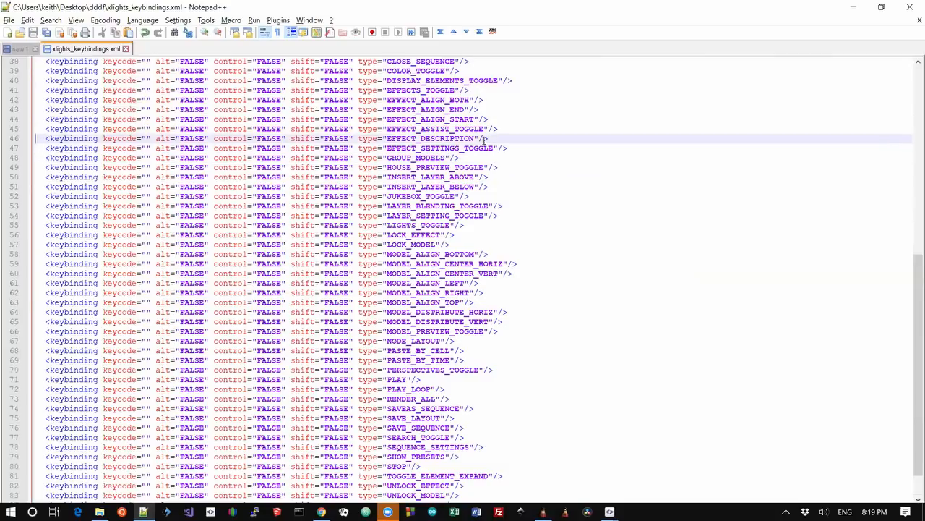
pyautogui.tripleClick(485, 138)
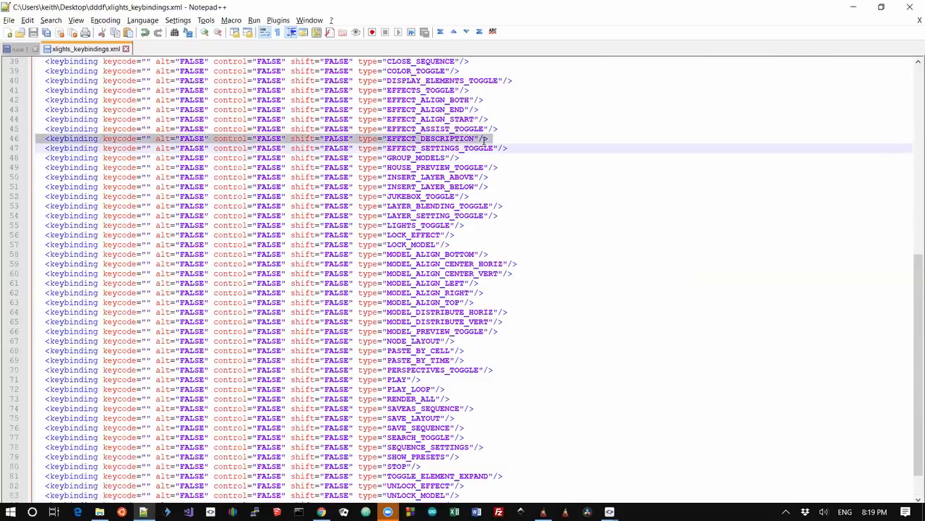
pyautogui.click(485, 138)
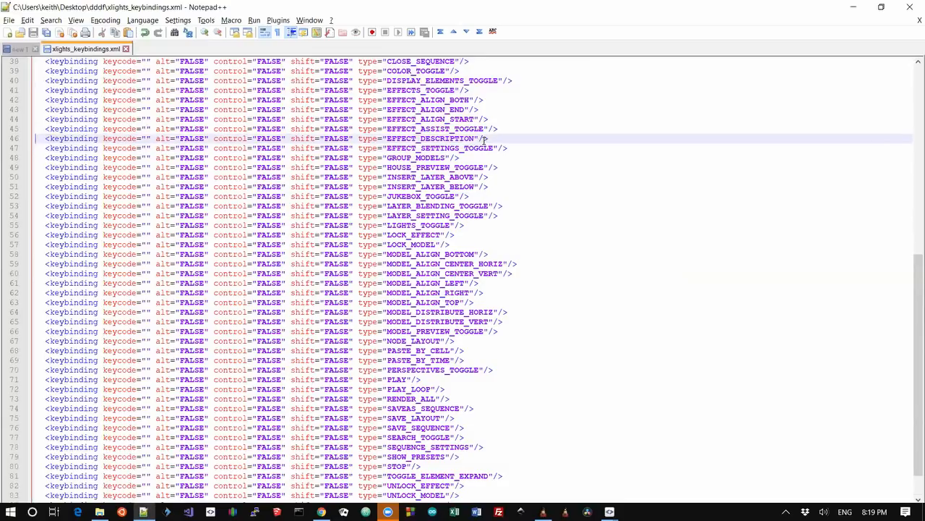
pyautogui.click(485, 138)
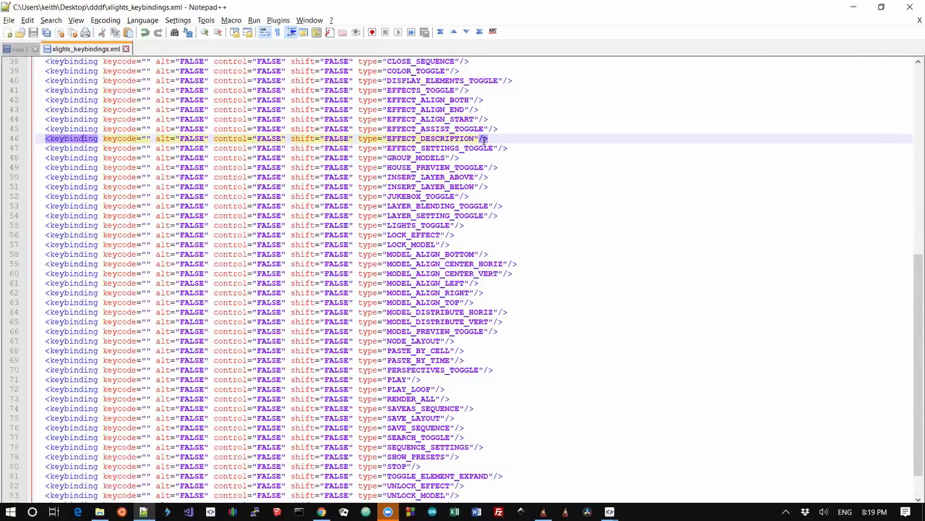
pyautogui.press('End')
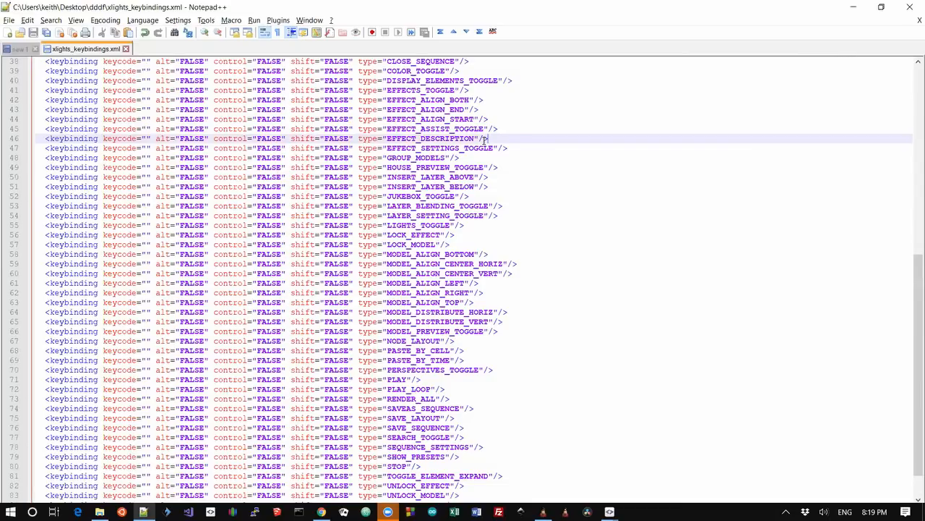
# Highlight the EFFECT_ASSIST_TOGGLE type and the three EFFECT_ALIGN entries above it.
pyautogui.press('Up')
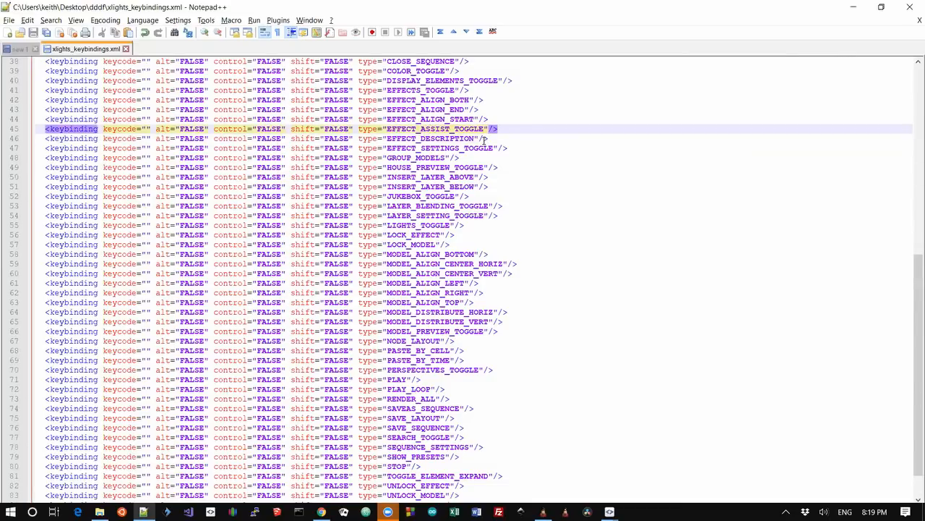
pyautogui.hotkey('ctrl', 'shift', 'Right')
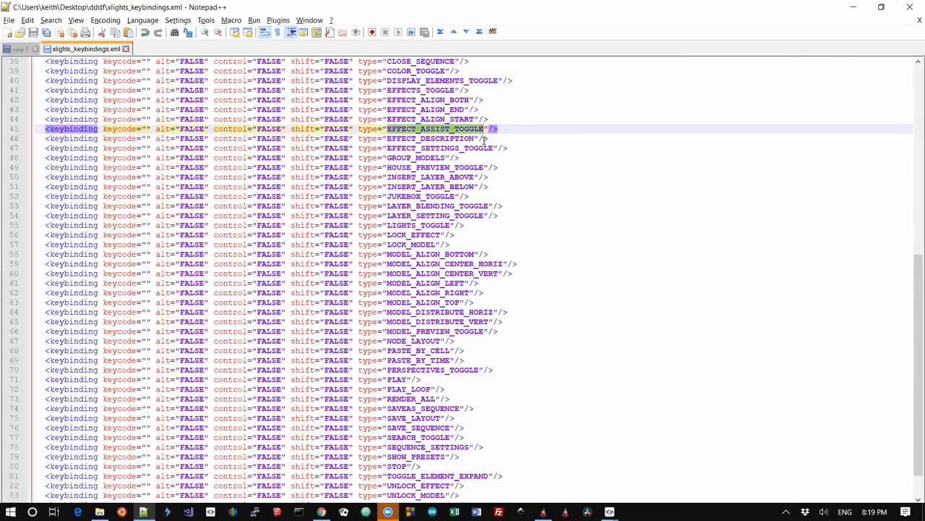
pyautogui.press('Up')
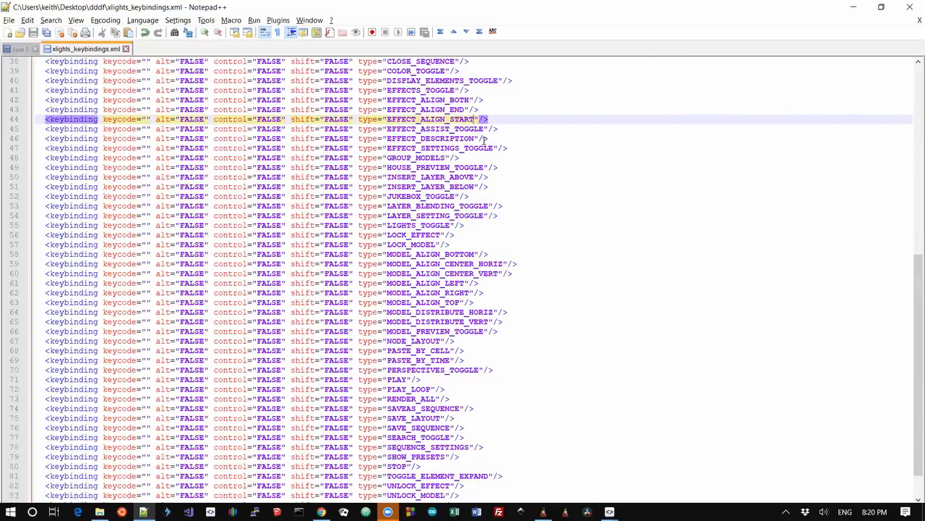
pyautogui.hotkey('shift', 'Up')
pyautogui.hotkey('shift', 'Up')
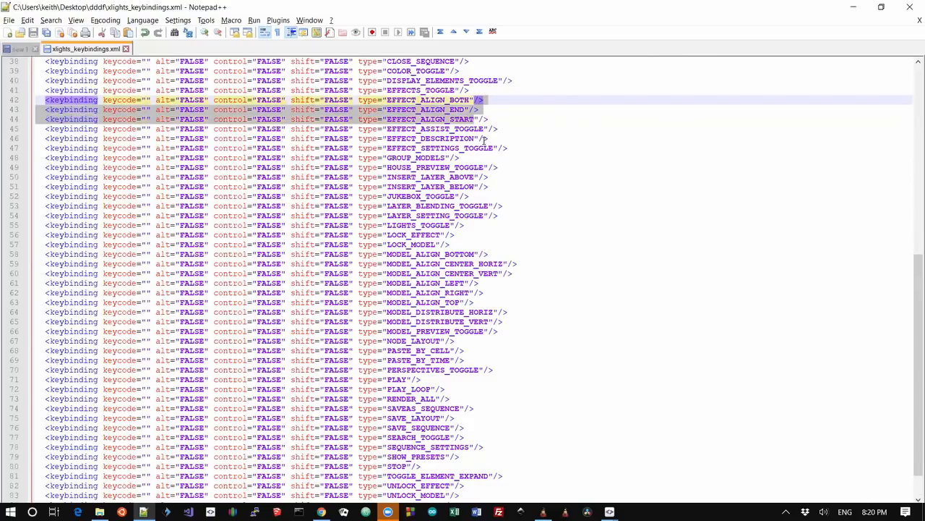
# Highlight the type names EFFECTS_TOGGLE and DISPLAY_ELEMENTS_TOGGLE in their key binding entries.
pyautogui.press('Up')
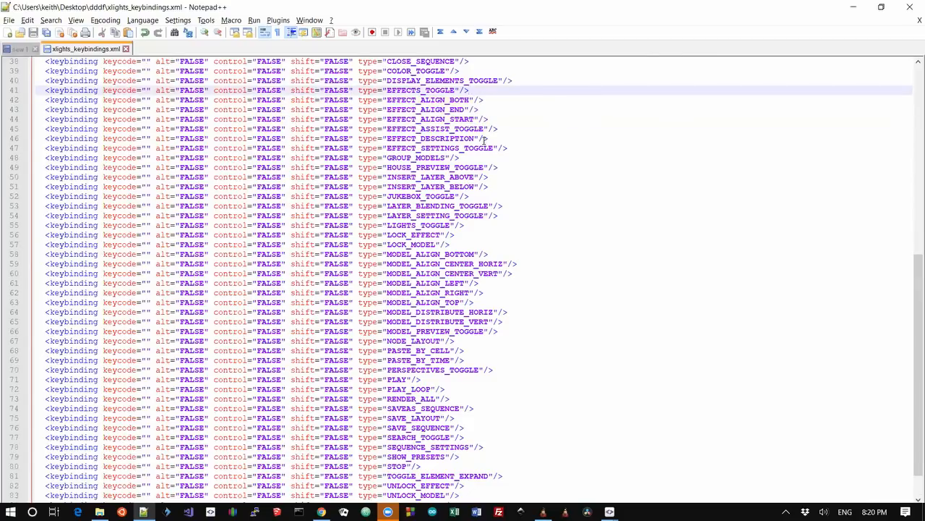
pyautogui.hotkey('shift', 'End')
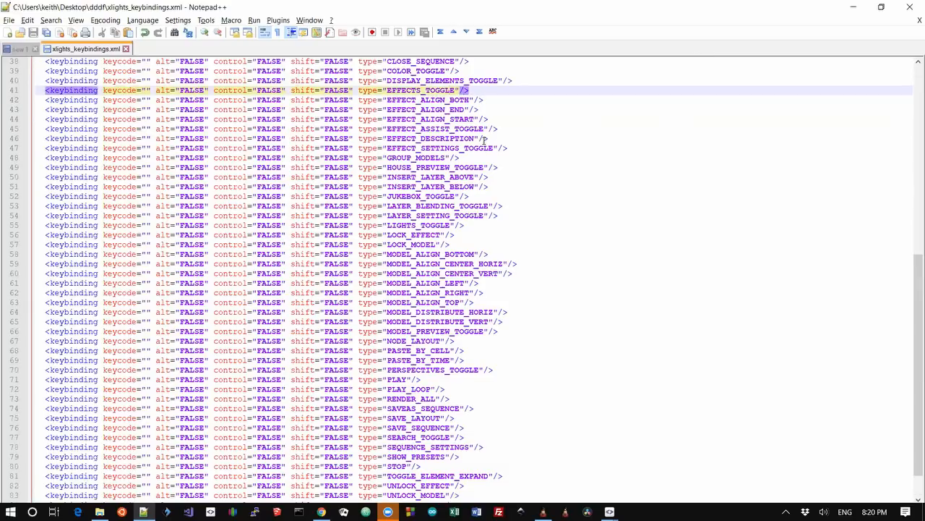
pyautogui.hotkey('ctrl', 'shift', 'Left')
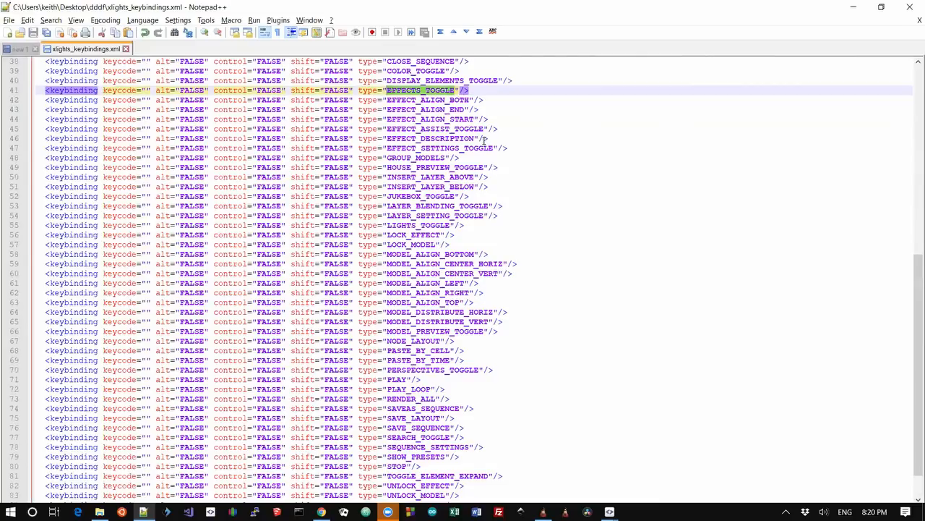
pyautogui.press('Up')
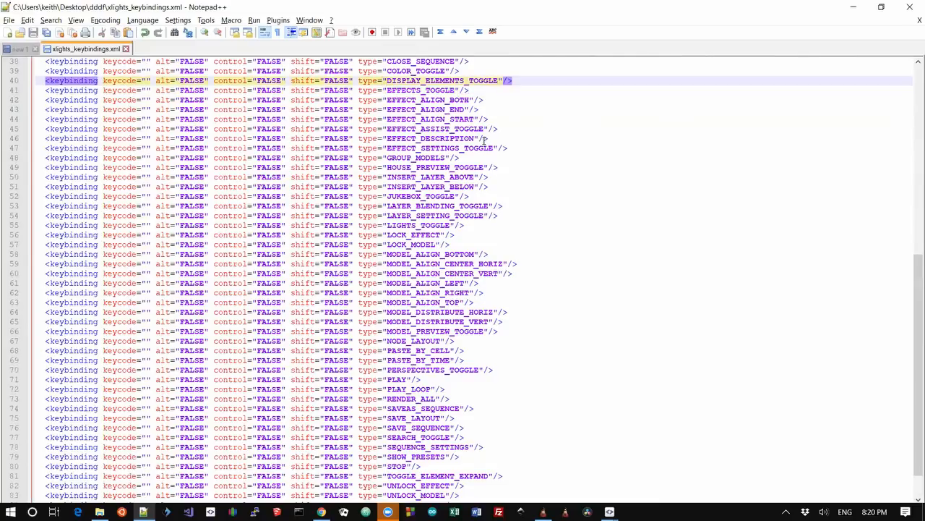
pyautogui.hotkey('ctrl', 'shift', 'Right')
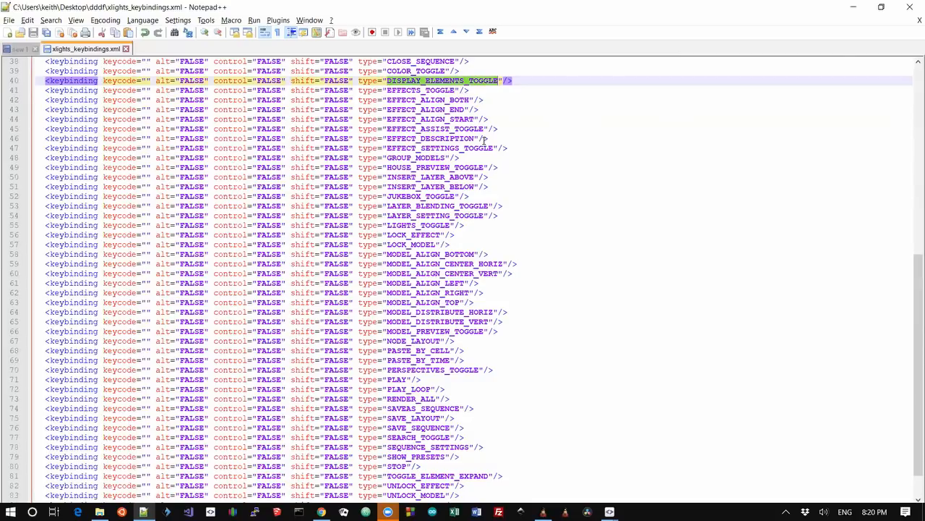
# Point out the COLOR_TOGGLE key binding entry and the CLOSE_SEQUENCE entry above it.
pyautogui.press('Up')
pyautogui.press('Up')
pyautogui.press('Up')
pyautogui.press('Up')
pyautogui.press('Up')
pyautogui.press('Up')
pyautogui.press('Up')
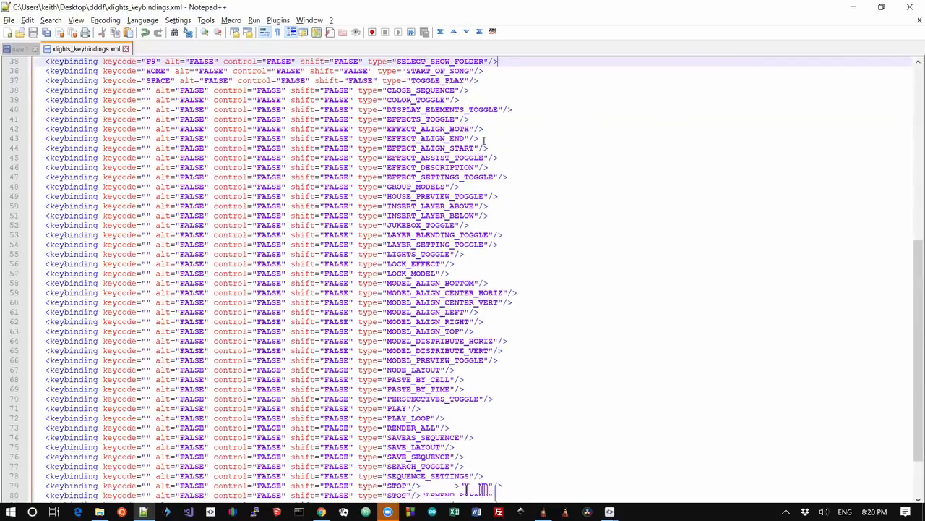
pyautogui.press('Down')
pyautogui.press('Down')
pyautogui.press('Down')
pyautogui.press('Down')
pyautogui.press('Down')
pyautogui.press('Down')
pyautogui.press('Home')
pyautogui.hotkey('shift', 'End')
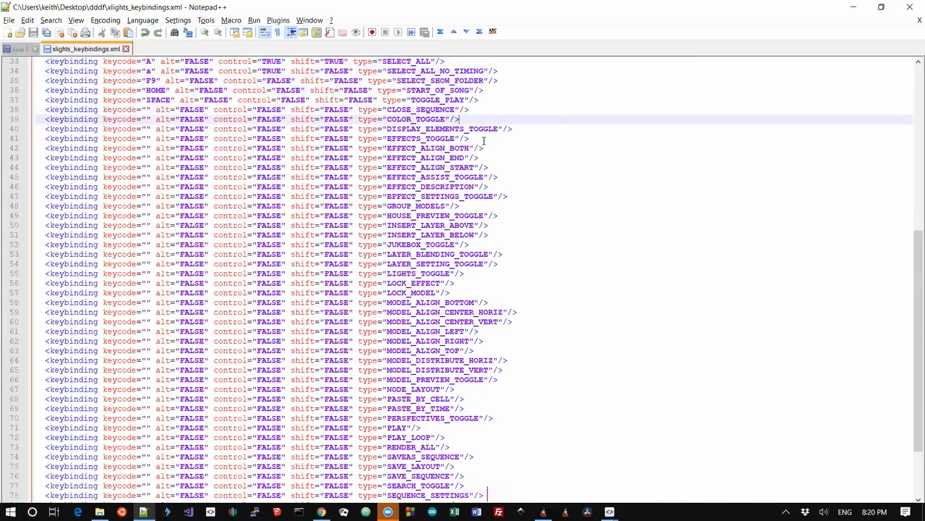
pyautogui.press('Up')
pyautogui.press('Home')
pyautogui.hotkey('shift', 'End')
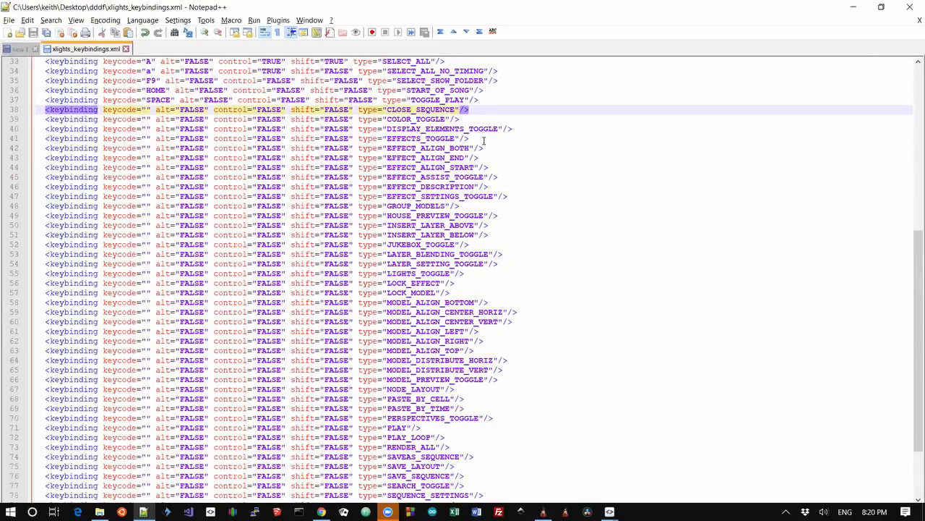
# Review the already assigned key binding entries between TOGGLE_PLAY and NEW_SEQUENCE.
pyautogui.press('Up')
pyautogui.press('Up')
pyautogui.press('Up')
pyautogui.press('Up')
pyautogui.press('Up')
pyautogui.press('Up')
pyautogui.press('Up')
pyautogui.press('Up')
pyautogui.press('Up')
pyautogui.press('Up')
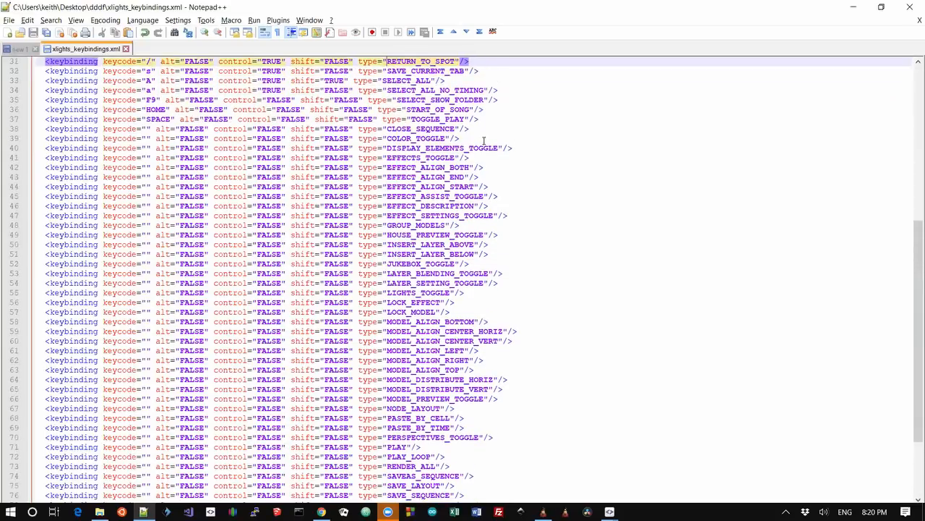
pyautogui.press('Down')
pyautogui.press('Down')
pyautogui.press('Down')
pyautogui.press('Down')
pyautogui.press('Down')
pyautogui.press('Down')
pyautogui.press('Down')
pyautogui.press('Down')
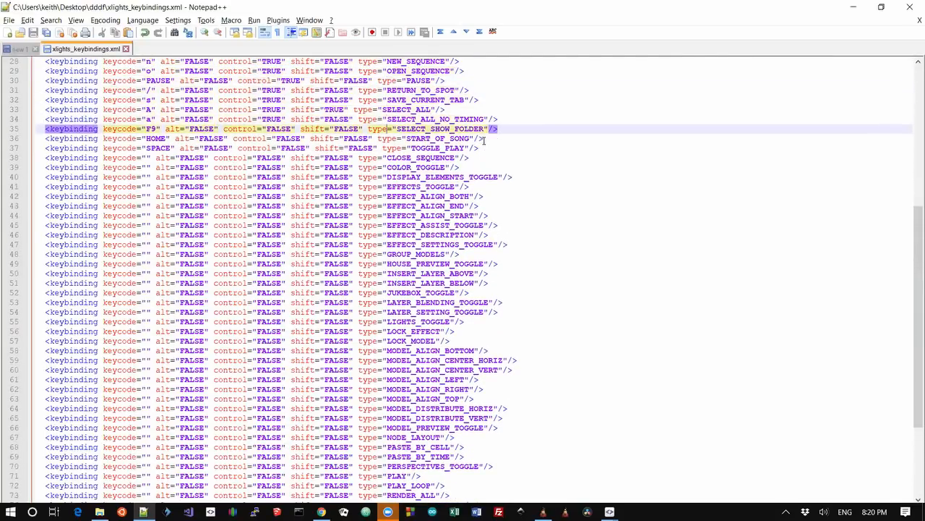
pyautogui.press('Up')
pyautogui.press('Up')
pyautogui.press('Up')
pyautogui.press('Up')
pyautogui.press('Up')
pyautogui.press('Up')
pyautogui.press('Up')
pyautogui.press('Up')
pyautogui.press('Up')
pyautogui.press('Up')
pyautogui.press('Up')
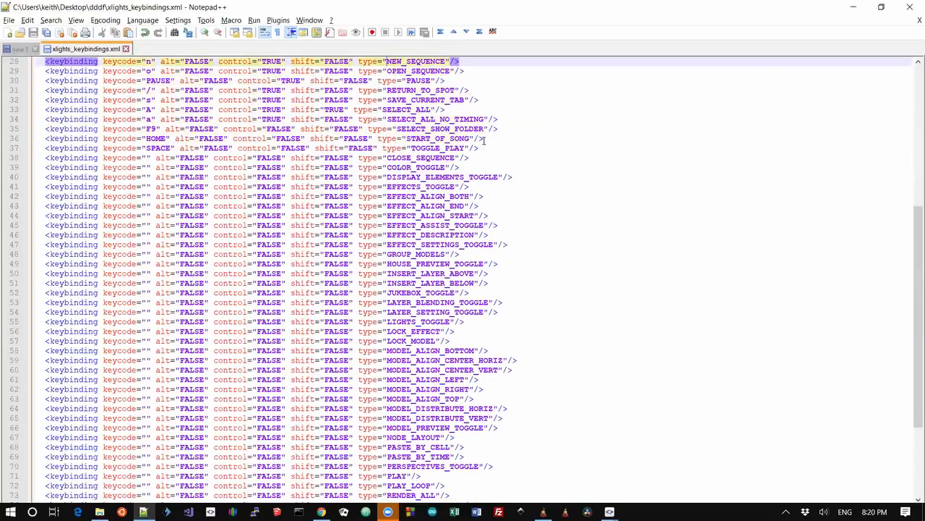
pyautogui.press('Down')
pyautogui.press('Down')
pyautogui.press('Down')
pyautogui.press('Down')
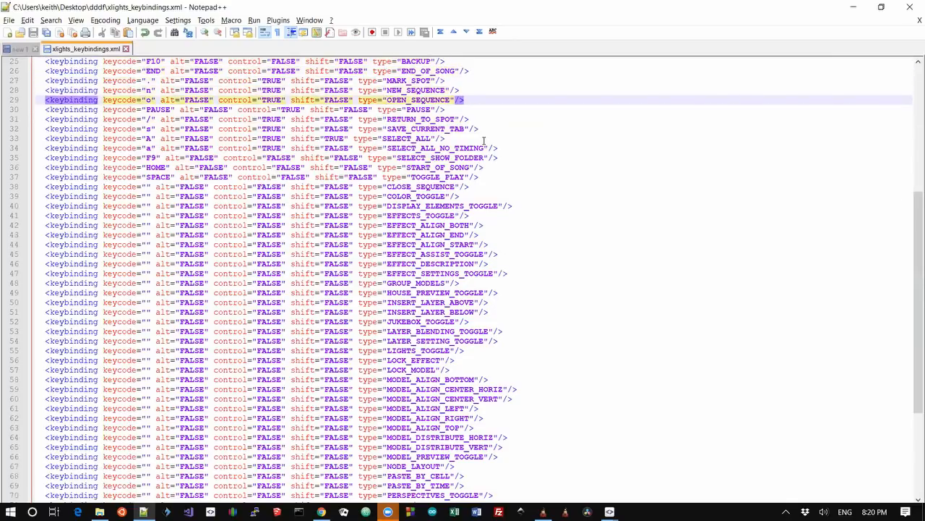
# Review the entries up to the Snowflakes effect binding and point out BACKUP and ALTERNATE_BACKUP.
pyautogui.press('Up')
pyautogui.press('Up')
pyautogui.press('Up')
pyautogui.press('Up')
pyautogui.press('Up')
pyautogui.press('Up')
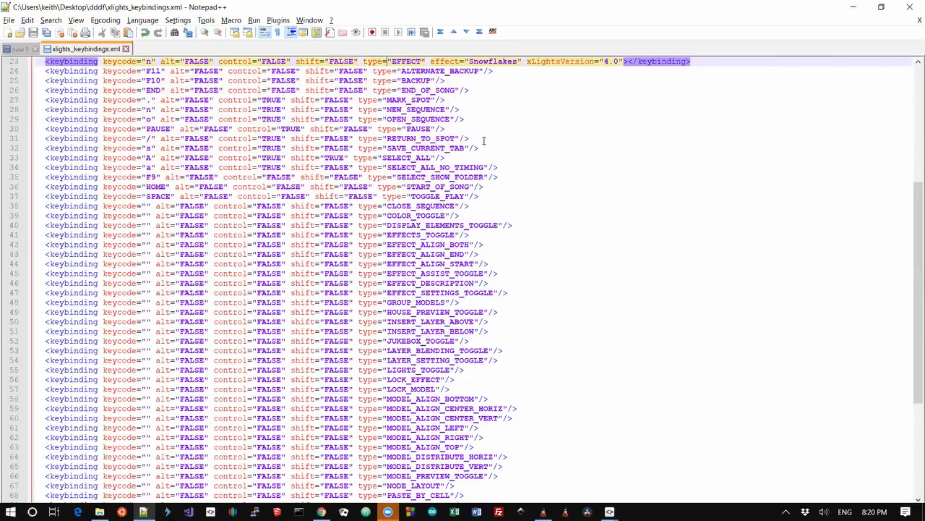
pyautogui.press('Down')
pyautogui.press('Down')
pyautogui.press('Down')
pyautogui.press('Down')
pyautogui.press('Up')
pyautogui.press('Up')
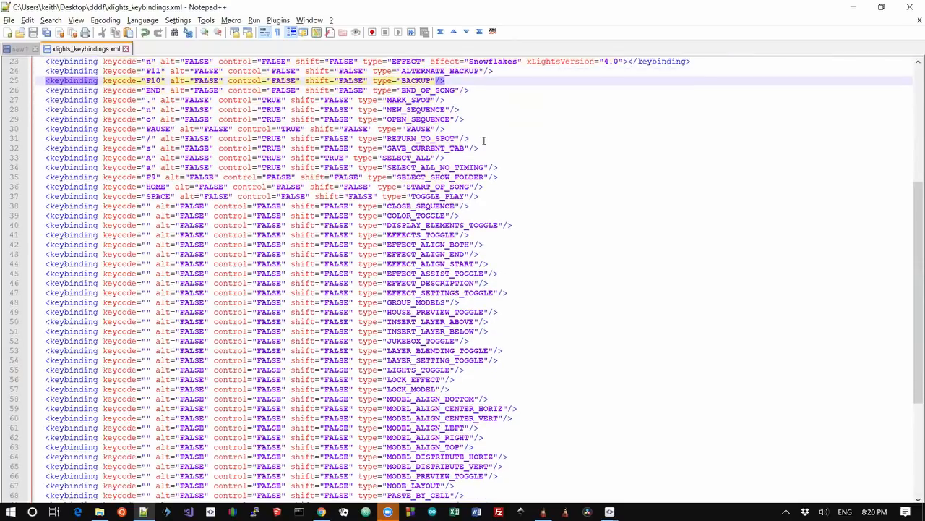
# Review the entries from ALTERNATE_BACKUP down through RETURN_TO_SPOT to the unassigned EFFECT_DESCRIPTION entry.
pyautogui.press('Up')
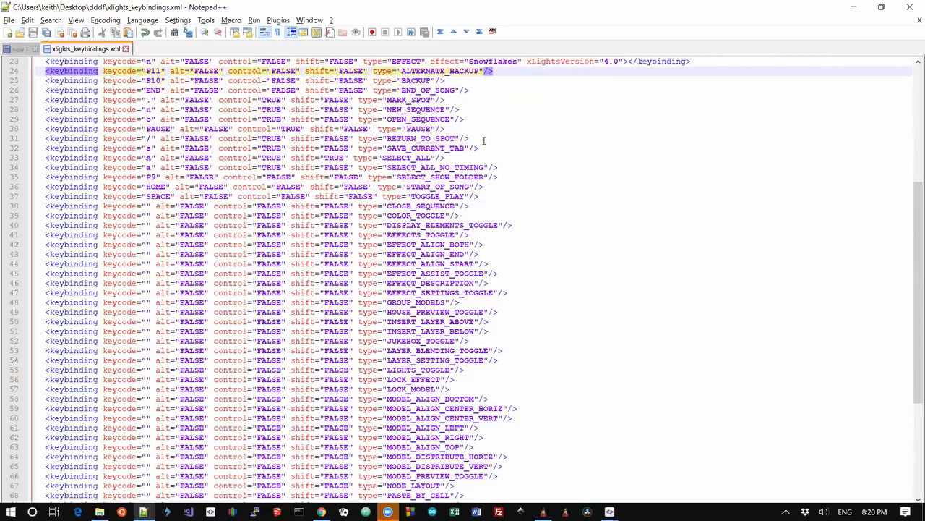
pyautogui.press('Down')
pyautogui.press('Up')
pyautogui.press('Left')
pyautogui.press('Left')
pyautogui.press('Left')
pyautogui.press('Left')
pyautogui.press('Left')
pyautogui.press('Down')
pyautogui.press('Up')
pyautogui.press('Down')
pyautogui.press('Up')
pyautogui.press('Down')
pyautogui.press('Down')
pyautogui.press('Down')
pyautogui.press('Down')
pyautogui.press('Down')
pyautogui.press('Down')
pyautogui.press('Down')
pyautogui.press('Down')
pyautogui.press('Down')
pyautogui.press('Down')
pyautogui.press('Down')
pyautogui.press('Down')
pyautogui.press('Down')
pyautogui.press('Down')
pyautogui.press('Down')
pyautogui.press('Down')
pyautogui.press('Down')
pyautogui.press('Down')
pyautogui.press('Down')
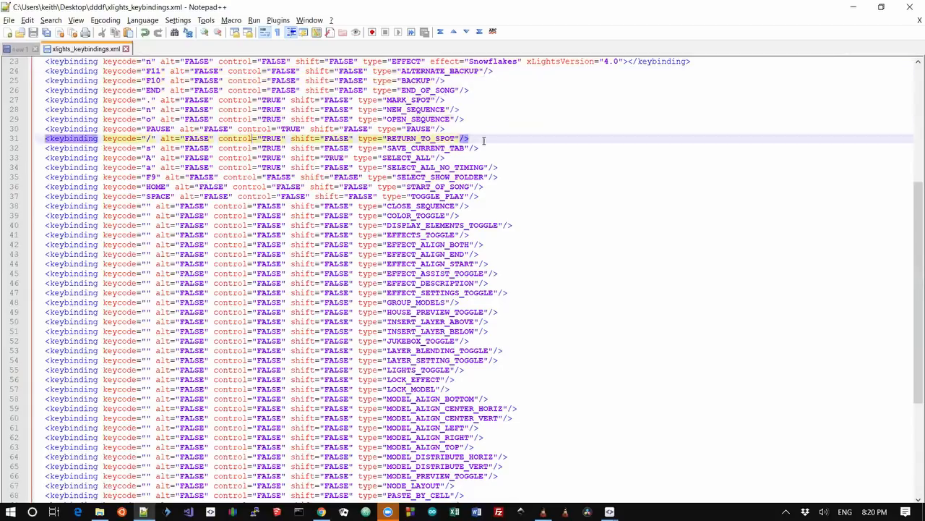
pyautogui.press('Down')
pyautogui.press('Down')
pyautogui.press('Down')
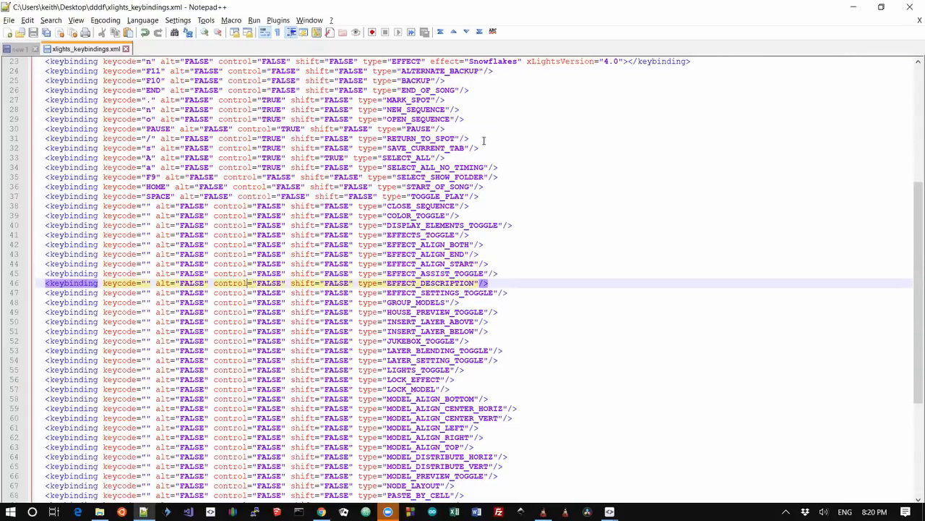
# Examine the keycode values from EFFECT_ASSIST_TOGGLE back up to the BACKUP and NEW_SEQUENCE entries.
pyautogui.press('Up')
pyautogui.press('Up')
pyautogui.press('Up')
pyautogui.press('Up')
pyautogui.press('Up')
pyautogui.press('Up')
pyautogui.press('Up')
pyautogui.press('Up')
pyautogui.press('Up')
pyautogui.press('Up')
pyautogui.press('Up')
pyautogui.press('Up')
pyautogui.press('Up')
pyautogui.press('Up')
pyautogui.press('Up')
pyautogui.press('Up')
pyautogui.press('Up')
pyautogui.press('Up')
pyautogui.press('Up')
pyautogui.press('Up')
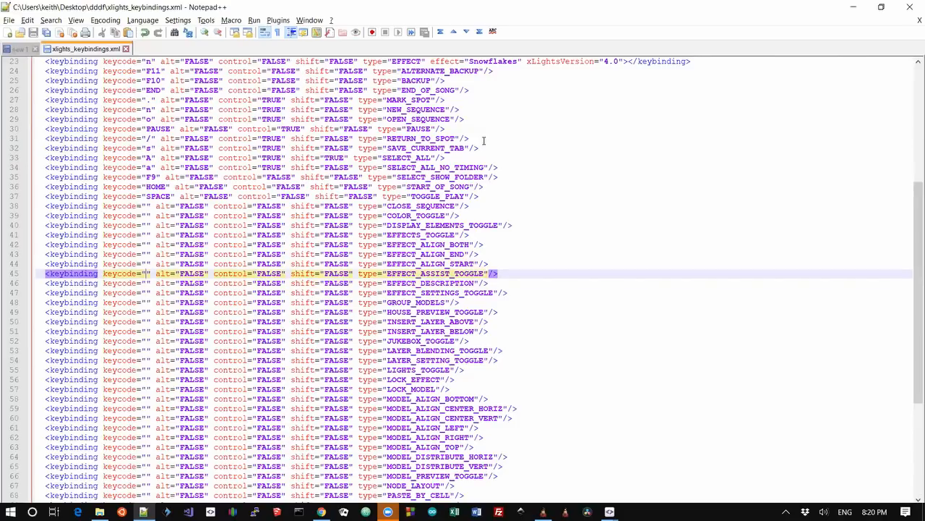
pyautogui.press('Up')
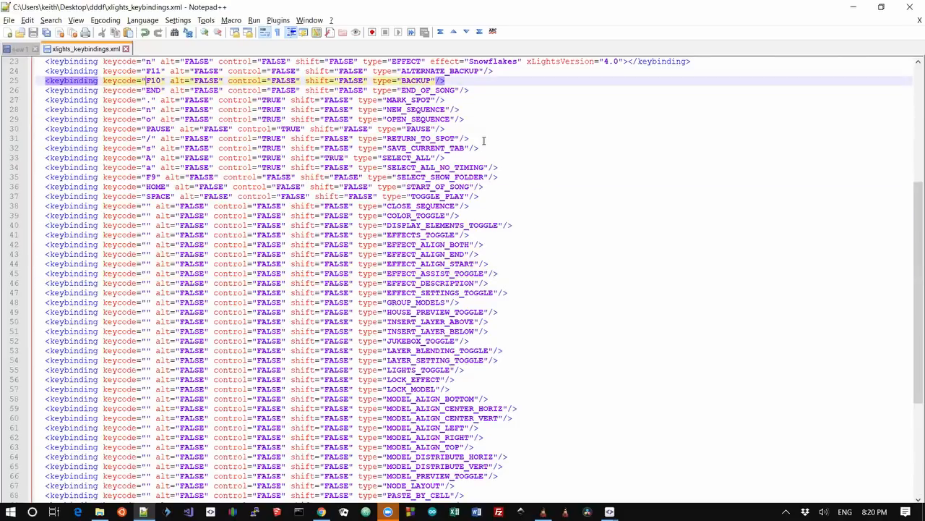
pyautogui.press('Up')
pyautogui.press('Down')
pyautogui.press('Down')
pyautogui.press('Down')
pyautogui.press('Down')
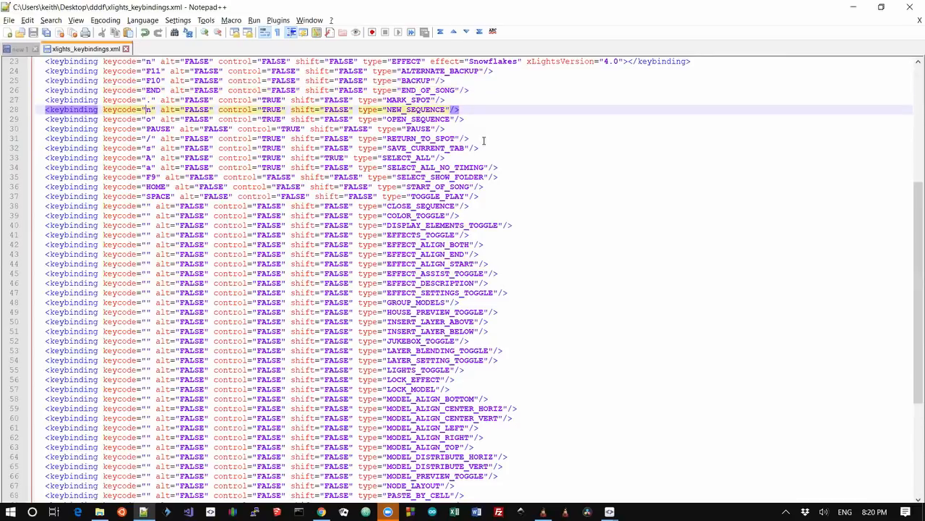
pyautogui.press('Up')
pyautogui.press('Up')
pyautogui.press('Up')
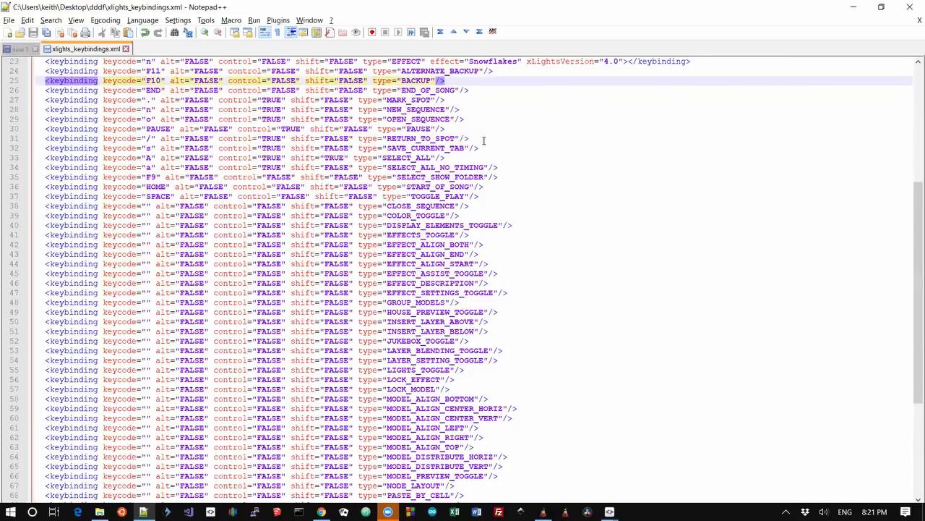
# Review the key bindings from ALTERNATE_BACKUP up through the effect entries to the start of the file.
pyautogui.press('Up')
pyautogui.press('Up')
pyautogui.press('Up')
pyautogui.press('Up')
pyautogui.press('Up')
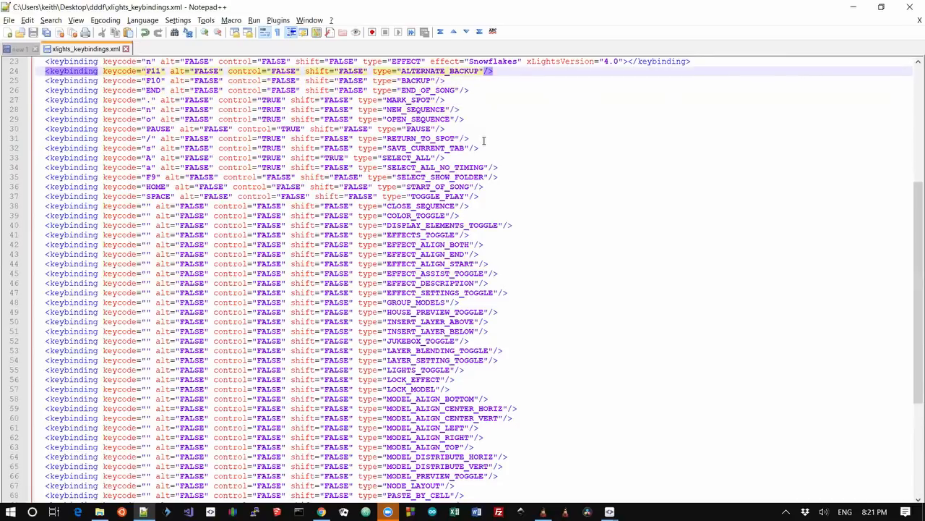
pyautogui.press('Up')
pyautogui.press('Up')
pyautogui.press('Up')
pyautogui.press('Up')
pyautogui.press('Up')
pyautogui.press('Up')
pyautogui.press('Up')
pyautogui.press('Up')
pyautogui.press('Up')
pyautogui.press('Up')
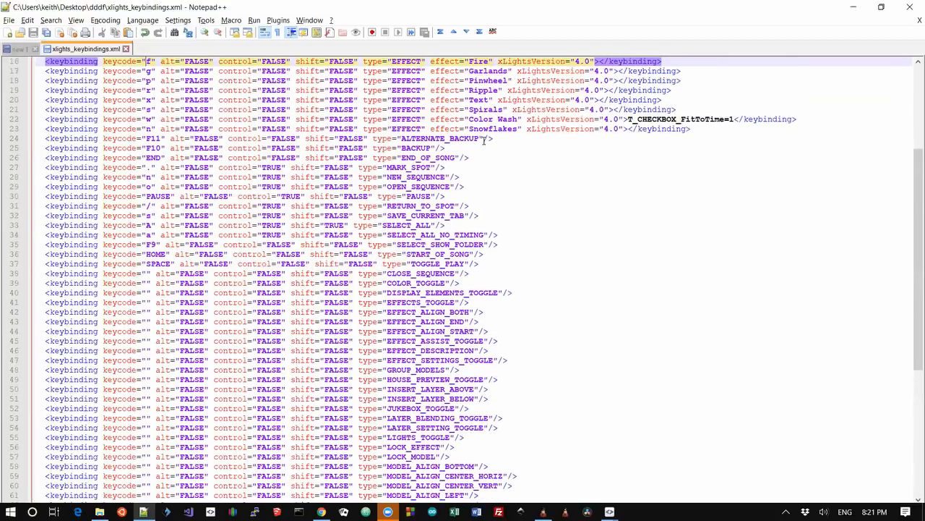
pyautogui.press('Up')
pyautogui.press('Up')
pyautogui.press('Up')
pyautogui.press('Up')
pyautogui.press('Up')
pyautogui.press('Up')
pyautogui.press('Up')
pyautogui.press('Up')
pyautogui.press('Up')
pyautogui.press('Up')
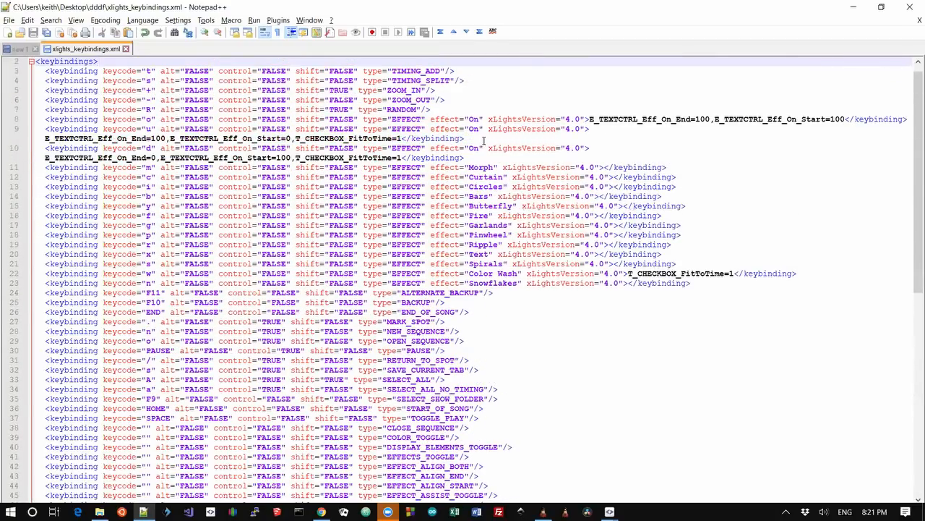
pyautogui.press('Up')
# Review the effect key bindings and their keycodes between the On entries and the Pinwheel entry.
pyautogui.press('Down')
pyautogui.press('Down')
pyautogui.press('Down')
pyautogui.press('Down')
pyautogui.press('Down')
pyautogui.press('Down')
pyautogui.press('Down')
pyautogui.press('Down')
pyautogui.press('Down')
pyautogui.press('Down')
pyautogui.press('Down')
pyautogui.press('Down')
pyautogui.press('Down')
pyautogui.press('Down')
pyautogui.press('Down')
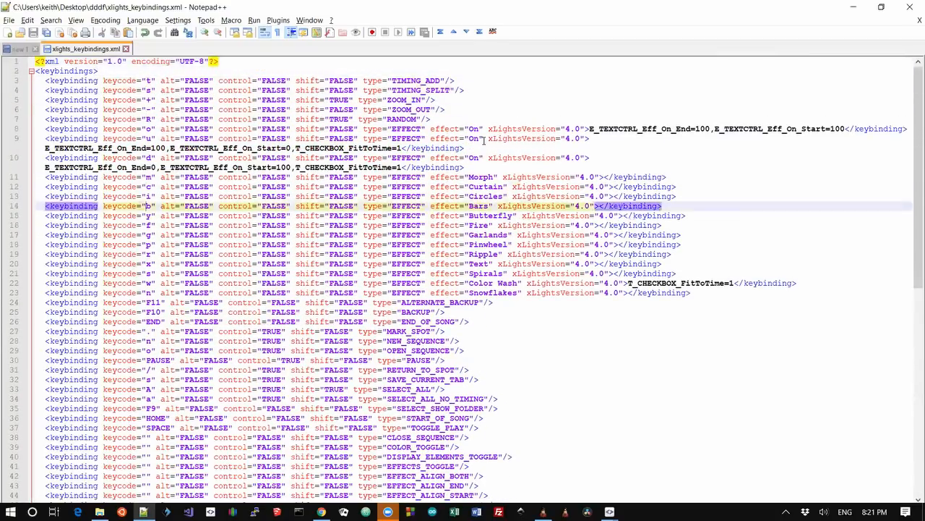
pyautogui.press('Down')
pyautogui.press('Down')
pyautogui.press('Down')
pyautogui.press('Up')
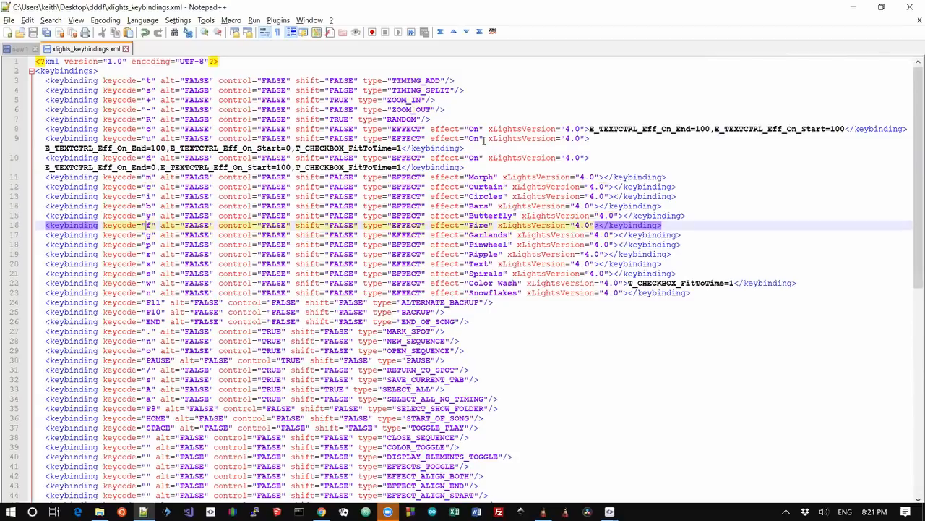
pyautogui.press('Up')
pyautogui.press('Up')
pyautogui.press('Up')
pyautogui.press('Up')
pyautogui.press('Up')
pyautogui.press('Up')
pyautogui.press('Up')
pyautogui.press('Up')
pyautogui.press('Up')
pyautogui.press('Up')
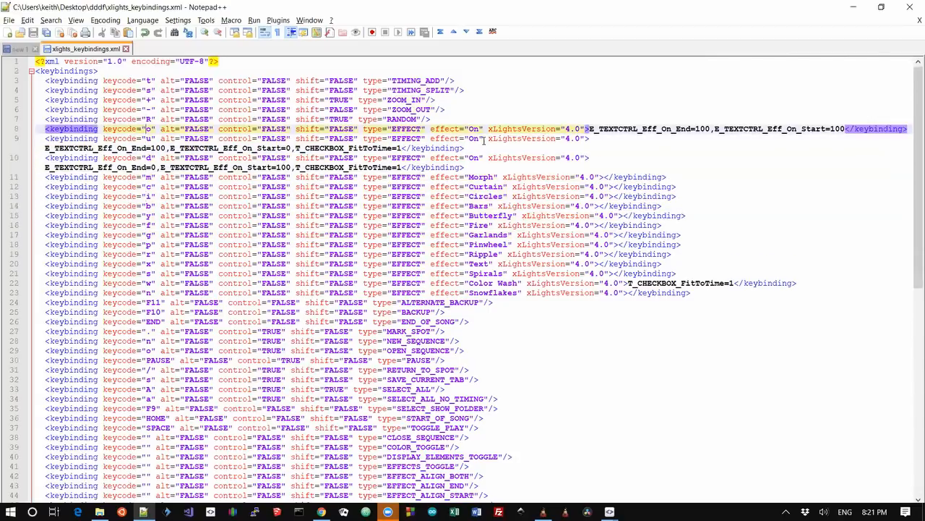
pyautogui.press('Up')
pyautogui.press('Down')
pyautogui.press('Down')
pyautogui.press('Down')
pyautogui.press('Down')
pyautogui.press('Down')
pyautogui.press('Down')
pyautogui.press('Down')
pyautogui.press('Down')
pyautogui.press('Down')
pyautogui.press('Down')
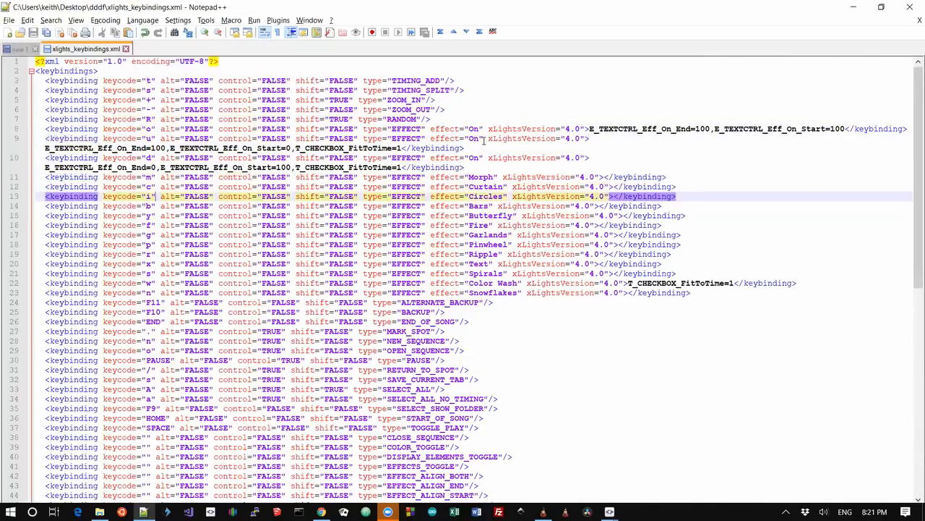
pyautogui.press('Down')
pyautogui.press('Down')
pyautogui.press('Down')
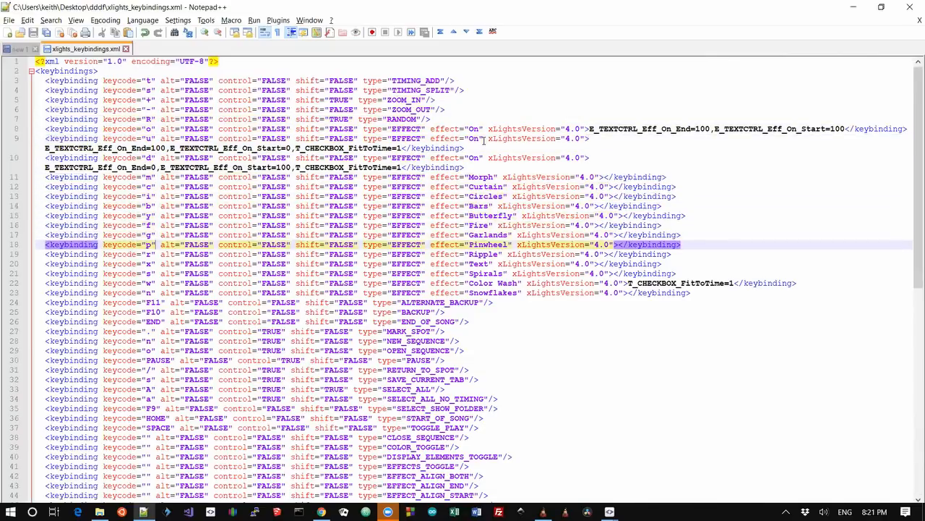
# Find the PRESET key binding at the end of the file and examine its type and effect attributes.
pyautogui.press('pagedown')
pyautogui.press('pagedown')
pyautogui.press('Up')
pyautogui.press('Up')
pyautogui.press('Up')
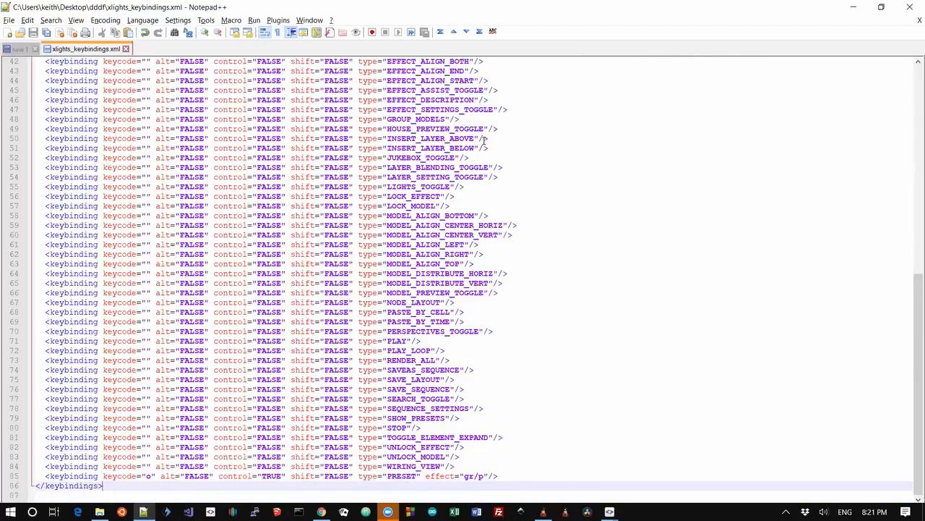
pyautogui.press('Down')
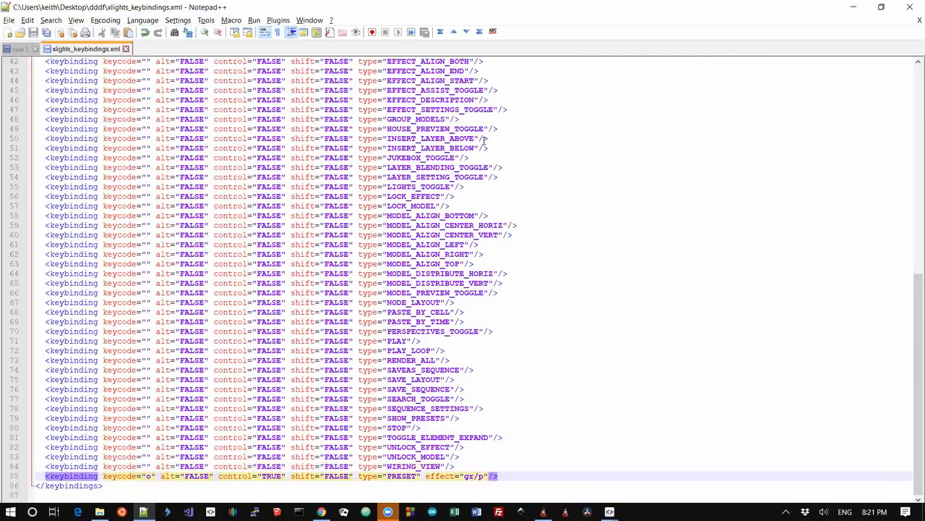
pyautogui.press('Right')
pyautogui.press('Right')
pyautogui.press('Right')
pyautogui.press('Right')
pyautogui.press('Right')
pyautogui.press('Right')
pyautogui.press('Right')
pyautogui.press('Right')
pyautogui.press('Right')
pyautogui.press('Right')
pyautogui.press('Right')
pyautogui.press('Right')
pyautogui.press('Right')
pyautogui.press('Right')
pyautogui.press('Right')
pyautogui.press('Right')
pyautogui.press('Right')
pyautogui.press('Right')
pyautogui.press('Right')
pyautogui.press('Right')
pyautogui.hotkey('ctrl', 'shift', 'Right')
pyautogui.press('Right')
pyautogui.hotkey('ctrl', 'shift', 'Right')
pyautogui.hotkey('ctrl', 'shift', 'Right')
pyautogui.press('Left')
pyautogui.press('Right')
# Switch to xLights and open the Effect Presets window from the sequencer's effect grid.
pyautogui.hotkey('alt', 'Tab')
pyautogui.press('Tab')
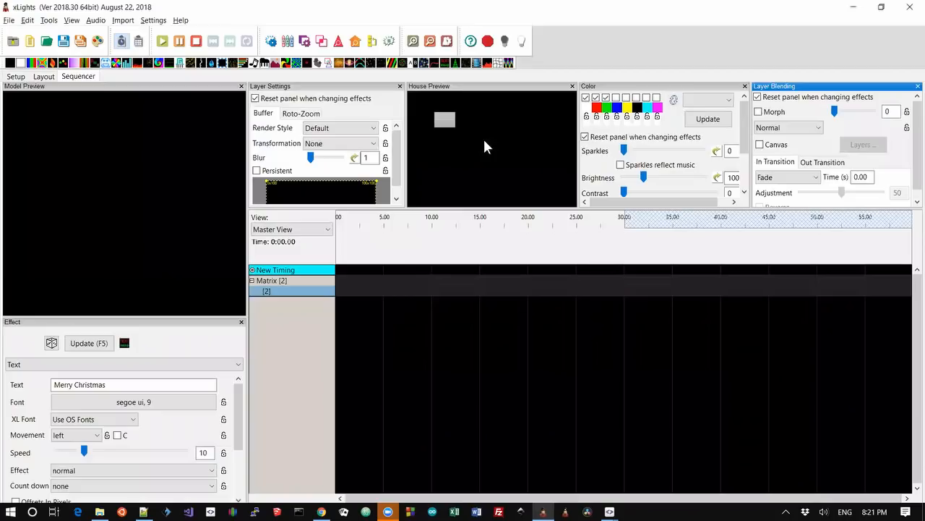
pyautogui.rightClick(534, 288)
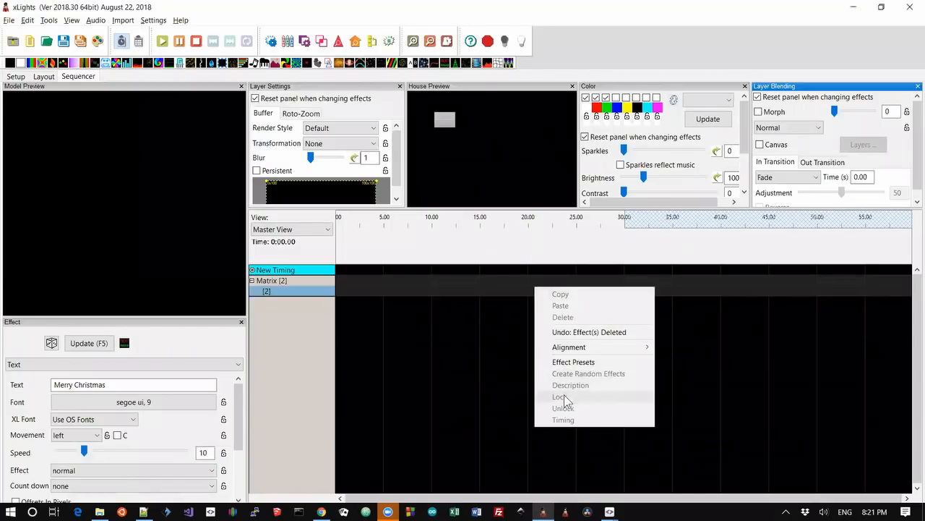
pyautogui.click(584, 362)
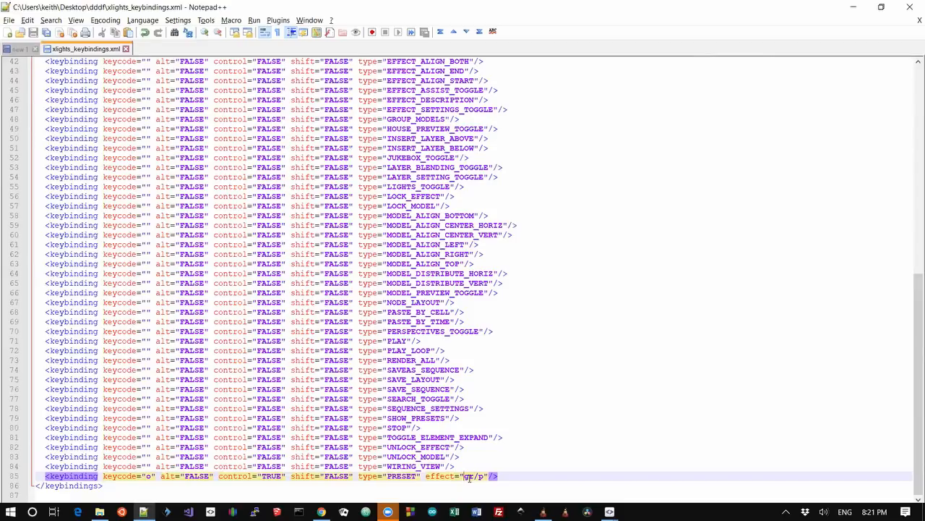
# Compare the PRESET binding's effect path gr/p with the preset tree in xLights and close the Effect Presets window.
pyautogui.write('"')
pyautogui.hotkey('alt', 'Tab')
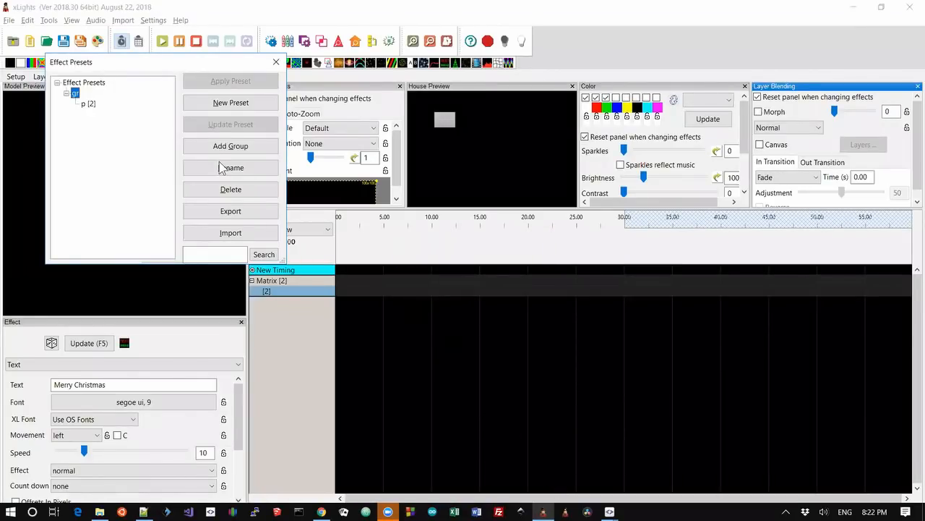
pyautogui.click(275, 62)
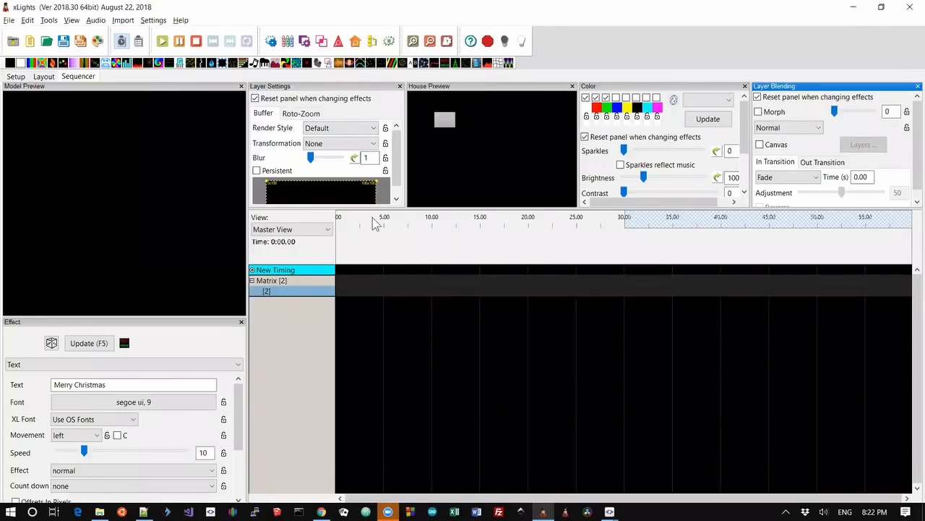
# Place the preset's effects on the two Matrix layers from about 5 to 11 seconds, and return to xlights_keybindings.xml in Notepad++.
pyautogui.moveTo(375, 224); pyautogui.dragTo(392, 281)
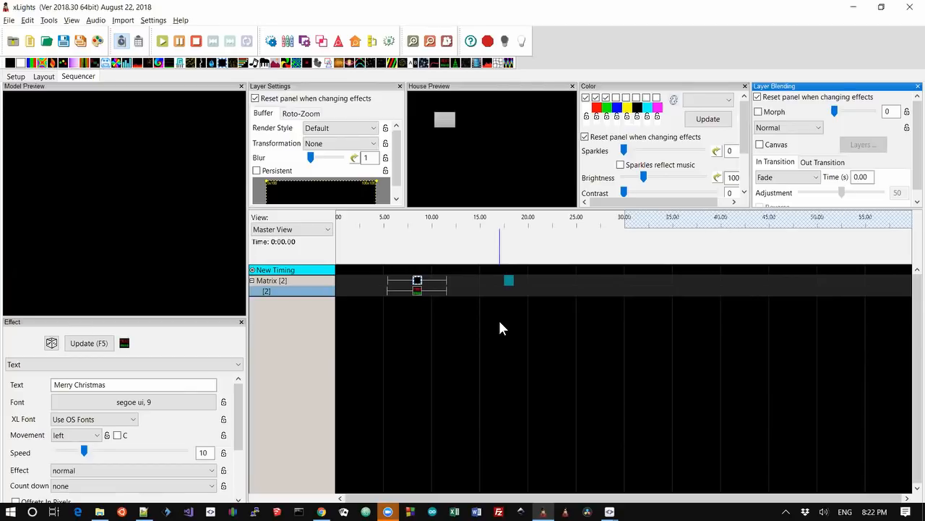
pyautogui.hotkey('alt', 'Tab')
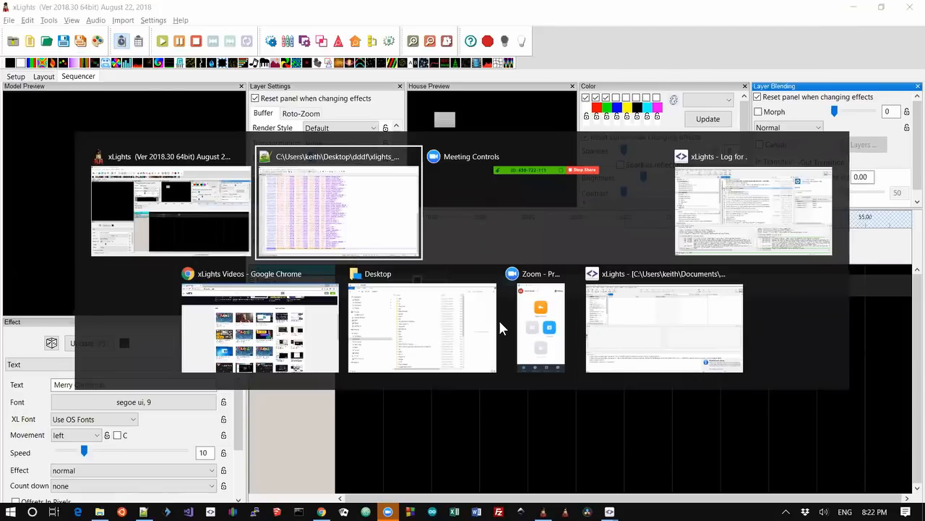
pyautogui.hotkey('alt', 'Tab')
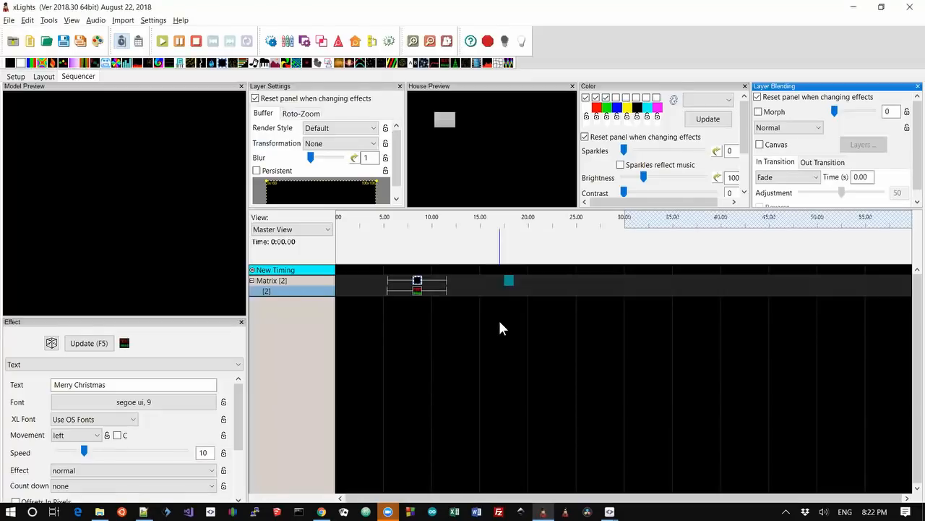
pyautogui.hotkey('alt', 'Tab')
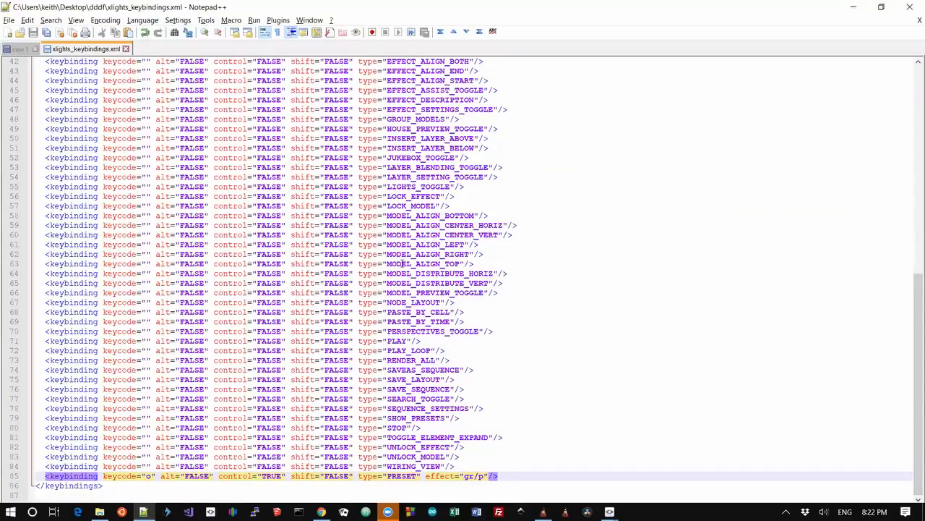
# Compare the preset effects on the two Matrix layers in xLights with the PRESET binding in xlights_keybindings.xml.
pyautogui.hotkey('alt', 'Tab')
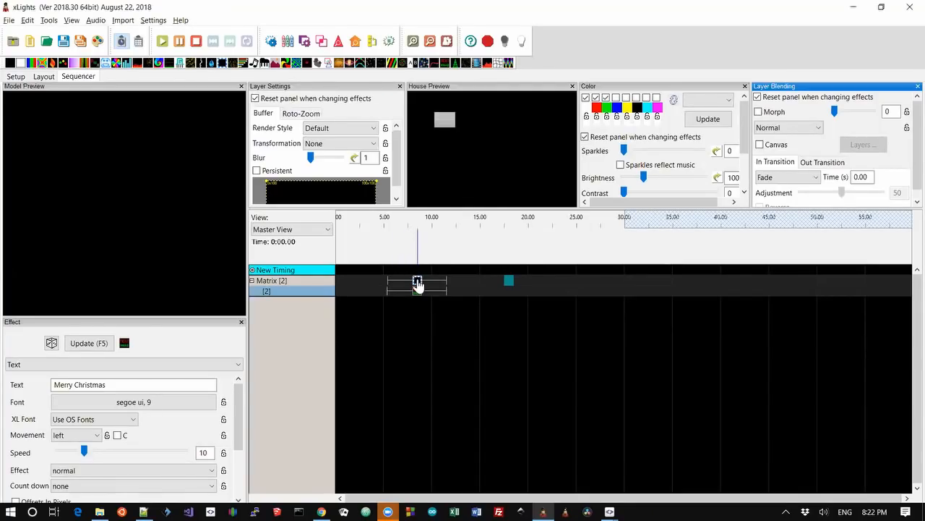
pyautogui.hotkey('alt', 'Tab')
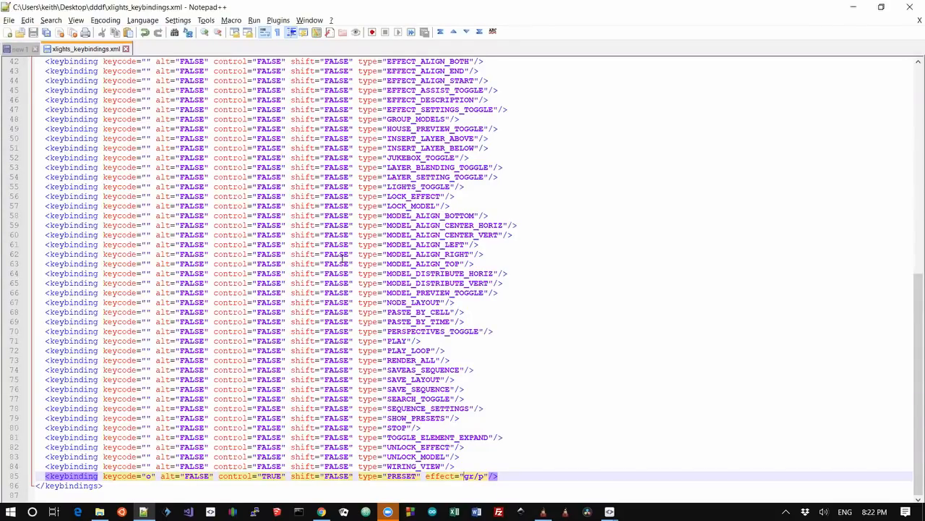
pyautogui.hotkey('alt', 'Tab')
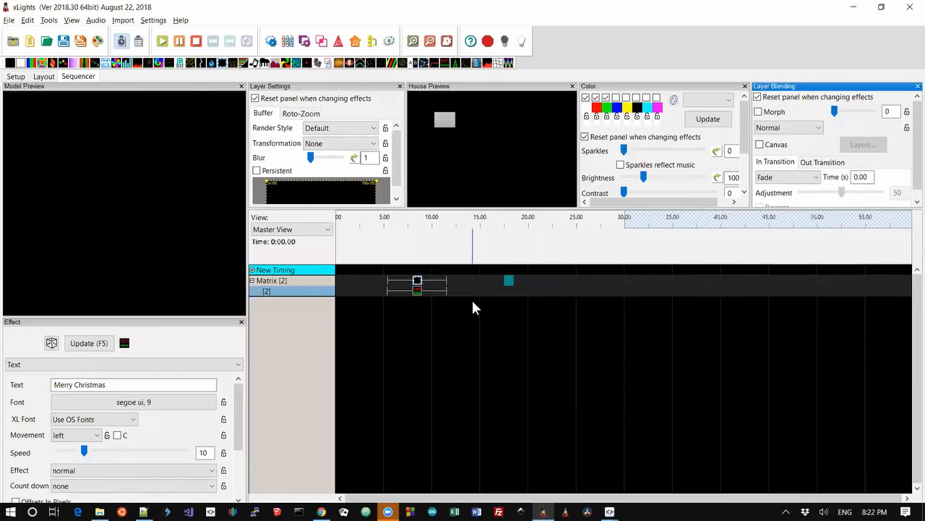
pyautogui.hotkey('alt', 'Tab')
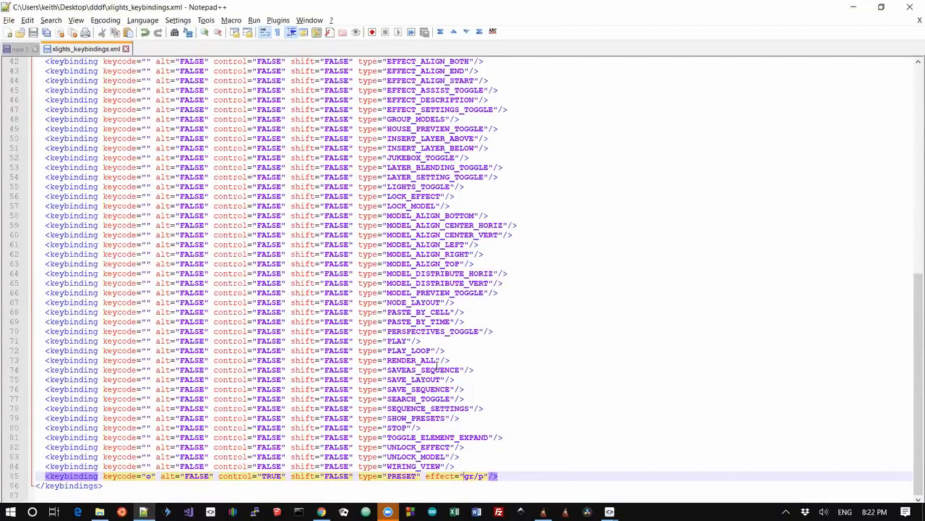
# Open the release notes document and review the entries on extended keybindings and timing mark creation after pausing playback.
pyautogui.click(17, 49)
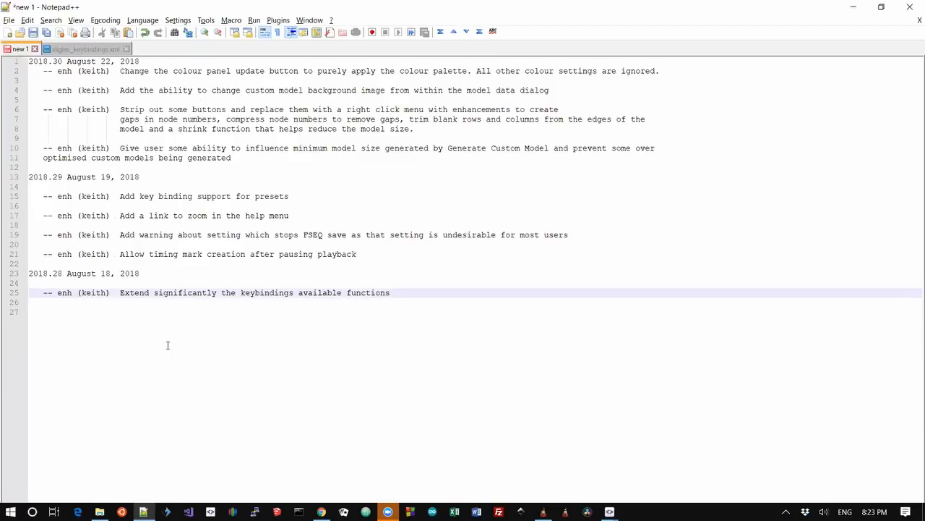
pyautogui.press('Home')
pyautogui.hotkey('shift', 'End')
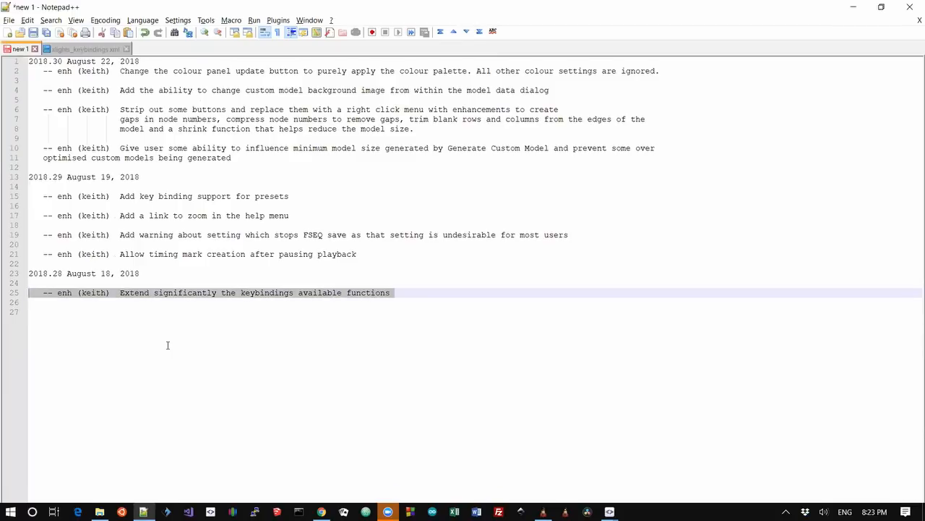
pyautogui.press('Up')
pyautogui.press('Up')
pyautogui.press('Up')
pyautogui.press('Up')
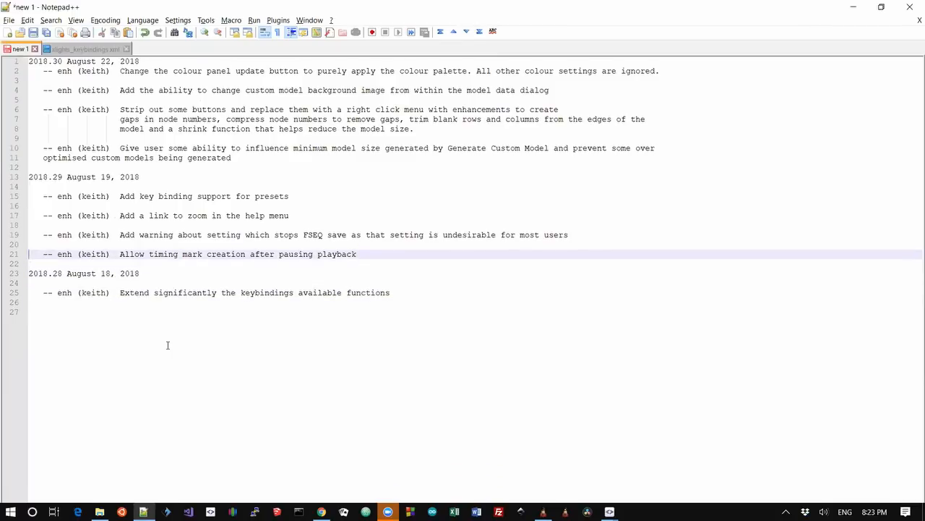
pyautogui.press('Home')
pyautogui.hotkey('shift', 'End')
pyautogui.press('Down')
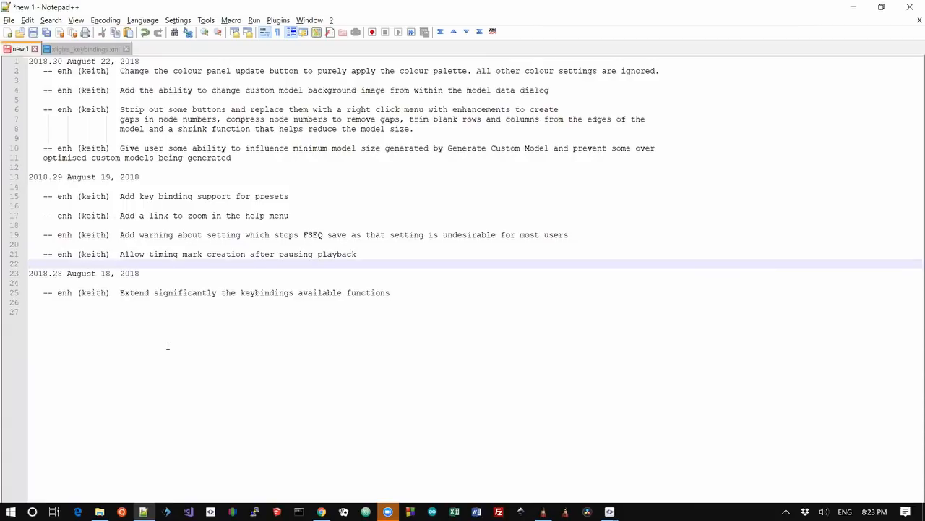
# In xLights, play from about 9.5 seconds, pause and add a timing mark at 12.896 seconds, and return to the release notes.
pyautogui.hotkey('alt', 'Tab')
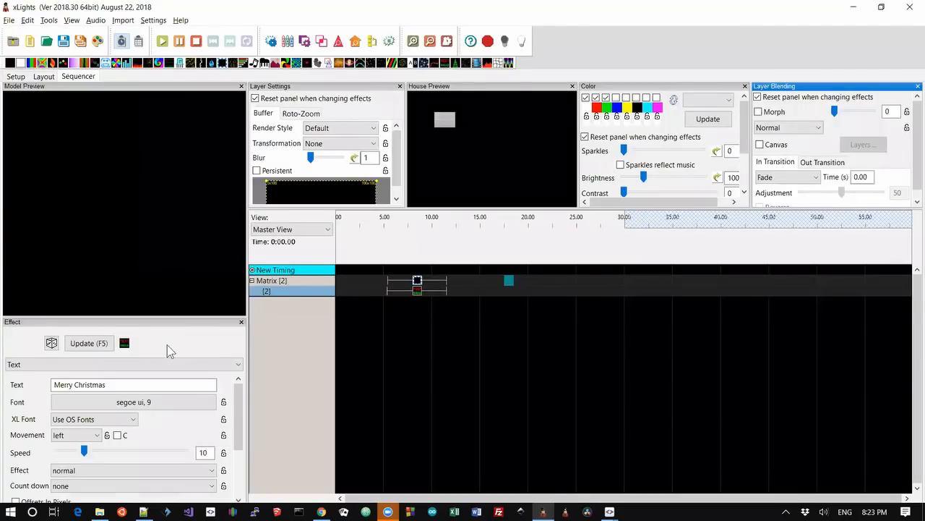
pyautogui.click(425, 224)
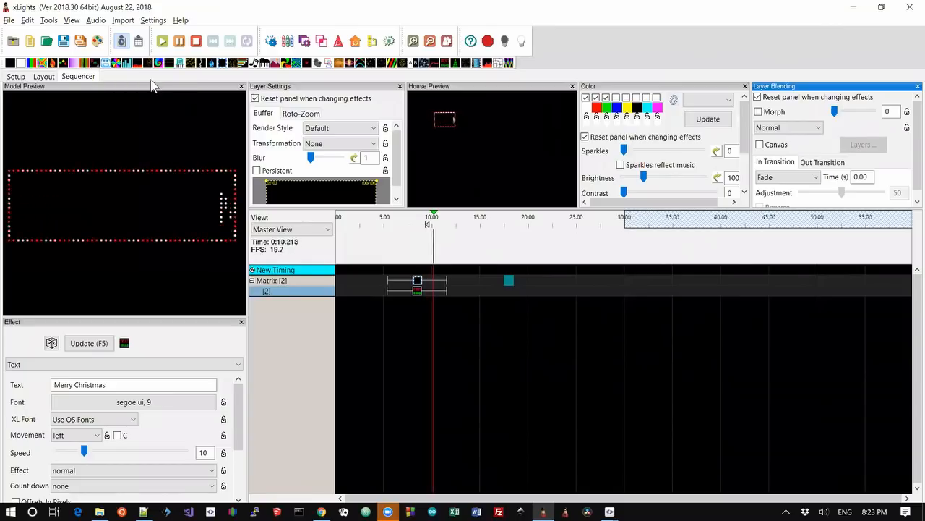
pyautogui.click(180, 48)
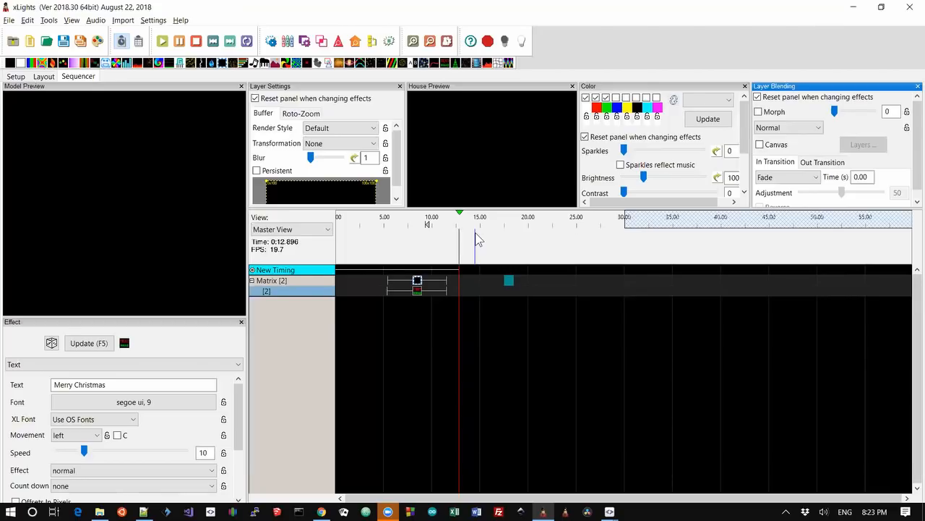
pyautogui.hotkey('alt', 'Tab')
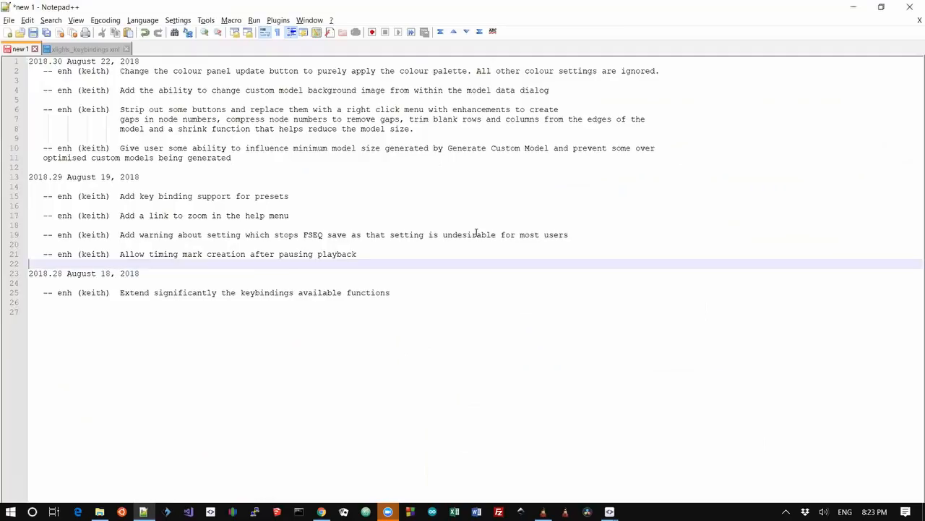
# Switch to xLights, add a second timing mark at 5.220 seconds while paused, and play from about 10.7 seconds before stopping.
pyautogui.hotkey('alt', 'Tab')
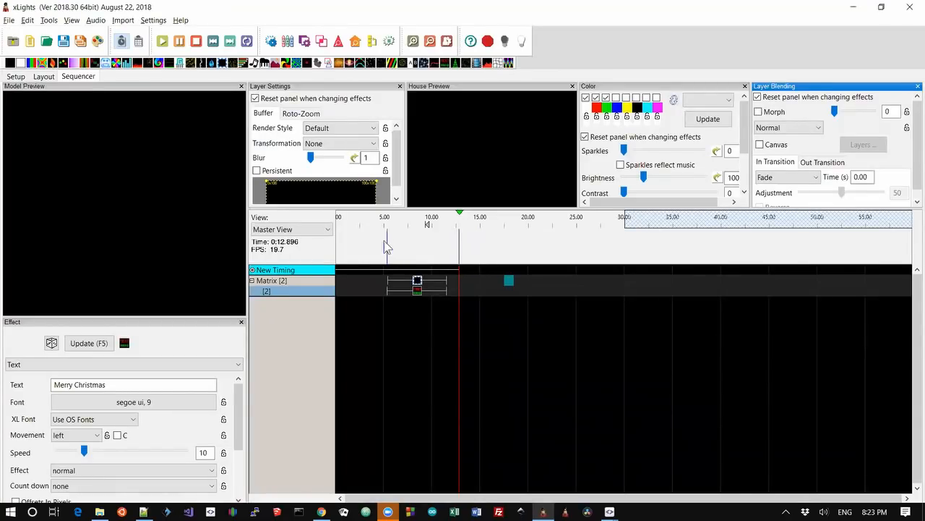
pyautogui.click(371, 221)
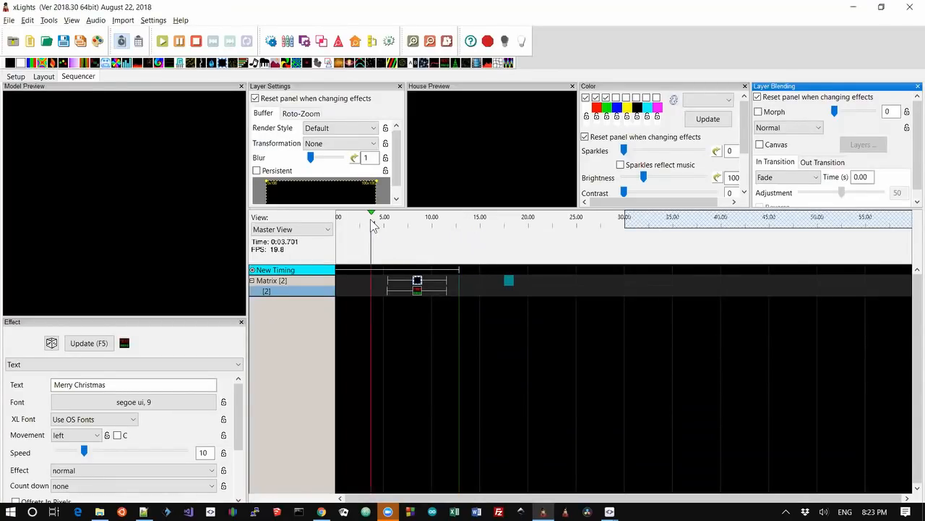
pyautogui.click(180, 42)
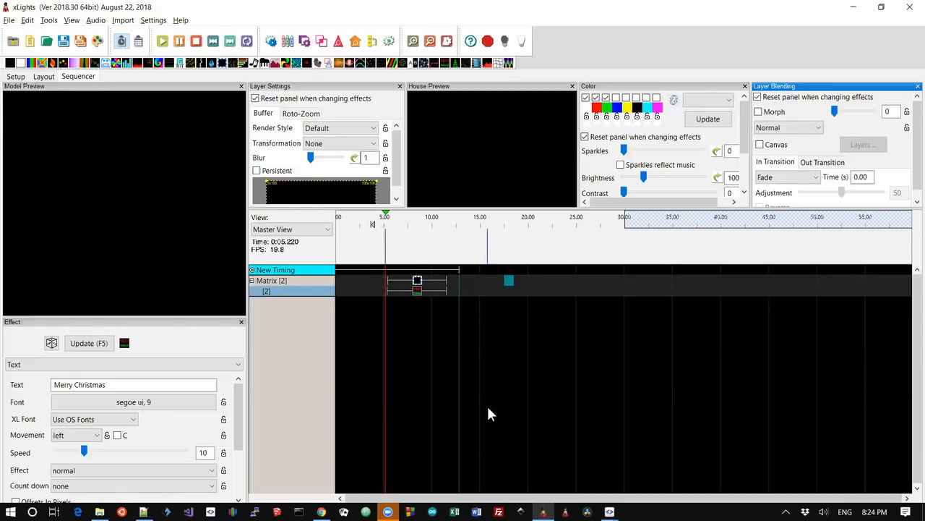
pyautogui.click(440, 216)
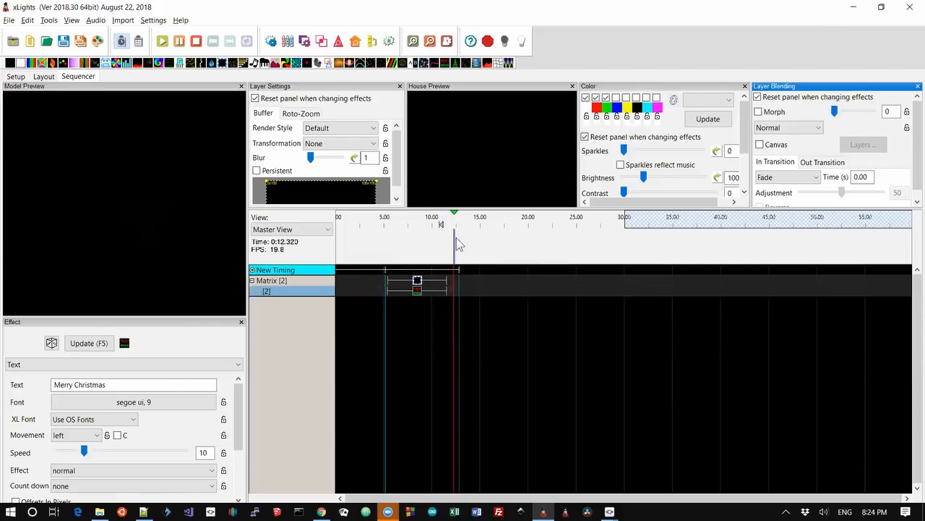
pyautogui.press('space')
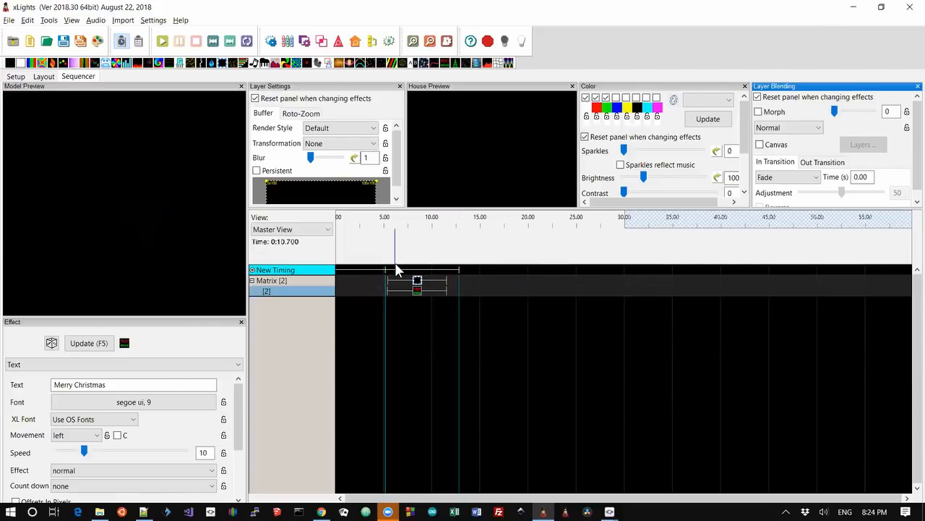
# Return to the release notes in Notepad++ and highlight the entry about the FSEQ save setting warning.
pyautogui.hotkey('alt', 'Tab')
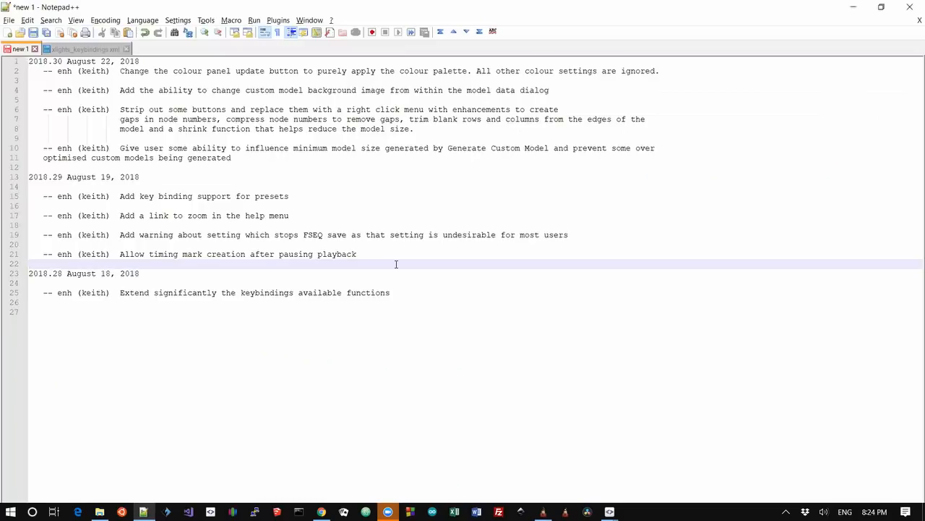
pyautogui.press('Up')
pyautogui.press('Up')
pyautogui.press('Up')
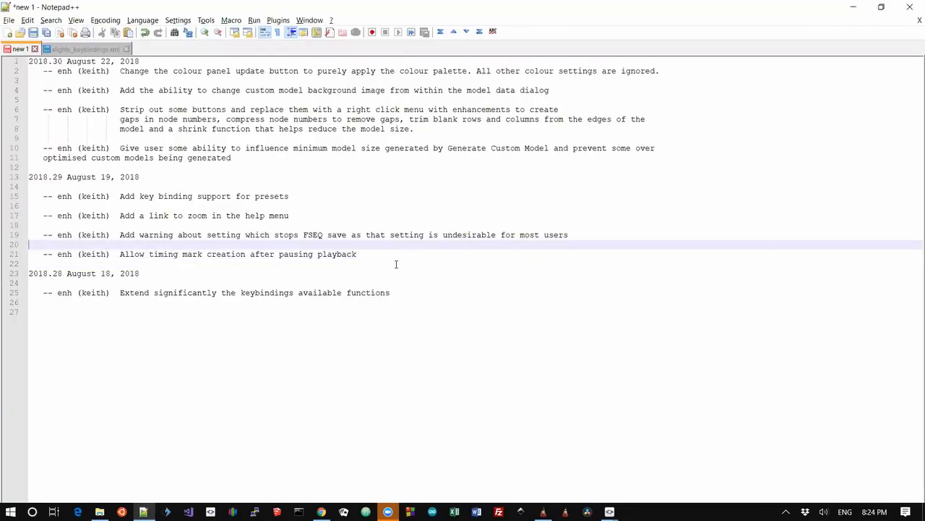
# Switch to xLights and turn off the Save FSEQ On Save setting.
pyautogui.hotkey('alt', 'Tab')
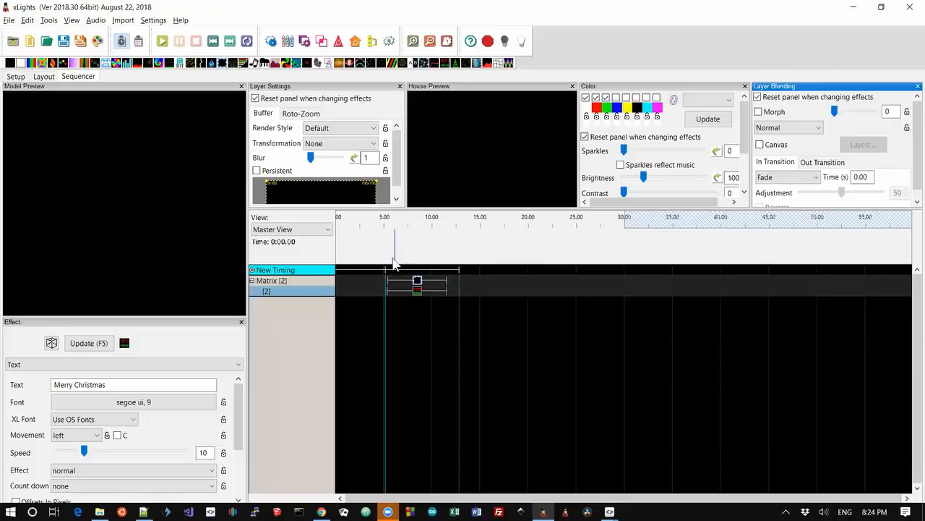
pyautogui.click(152, 22)
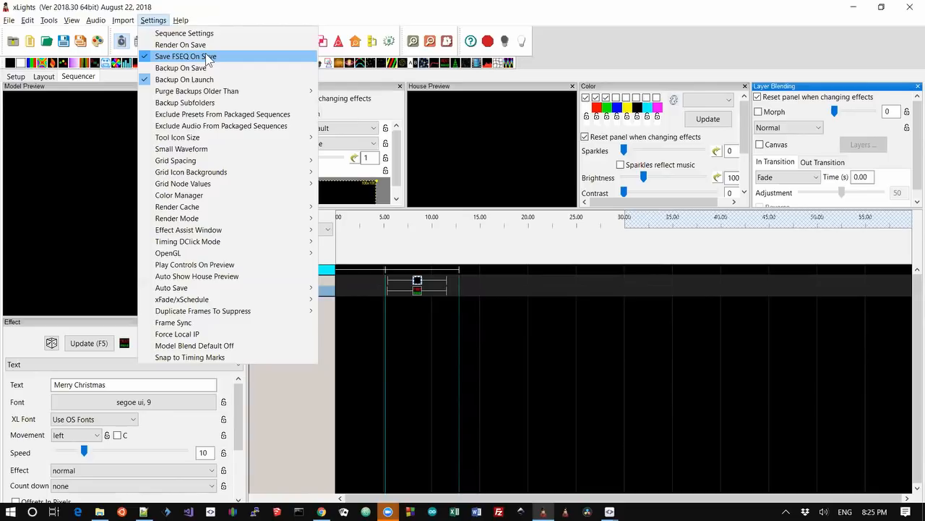
pyautogui.click(193, 56)
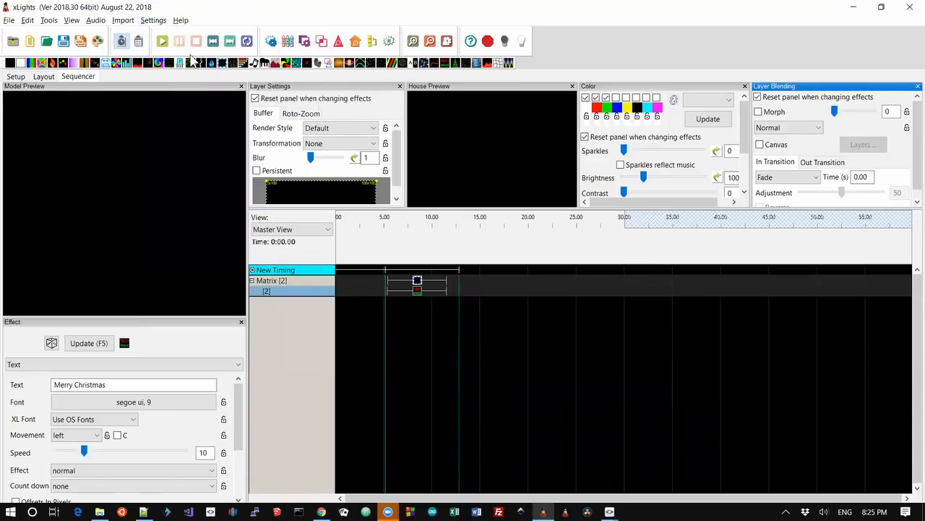
# Run Check Sequence and go to the end of the report that opens in Notepad++.
pyautogui.click(29, 20)
pyautogui.moveTo(48, 20)
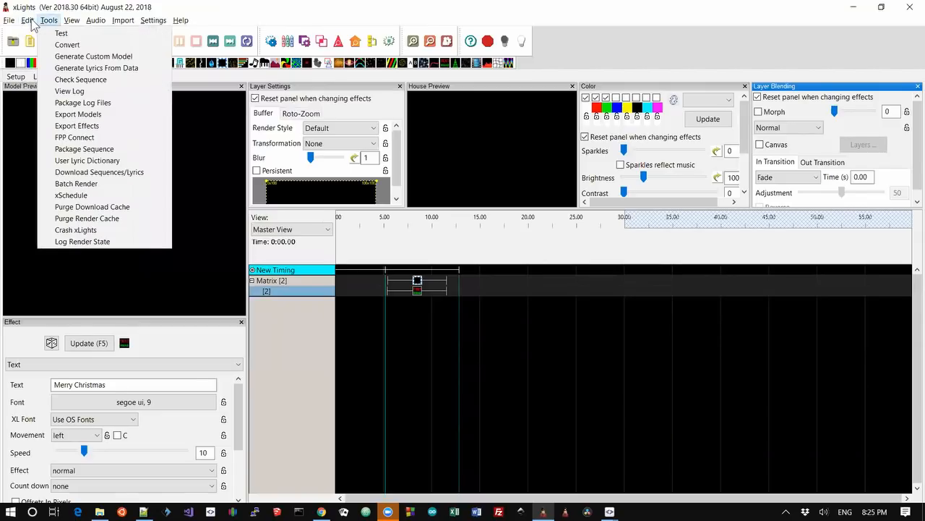
pyautogui.click(75, 80)
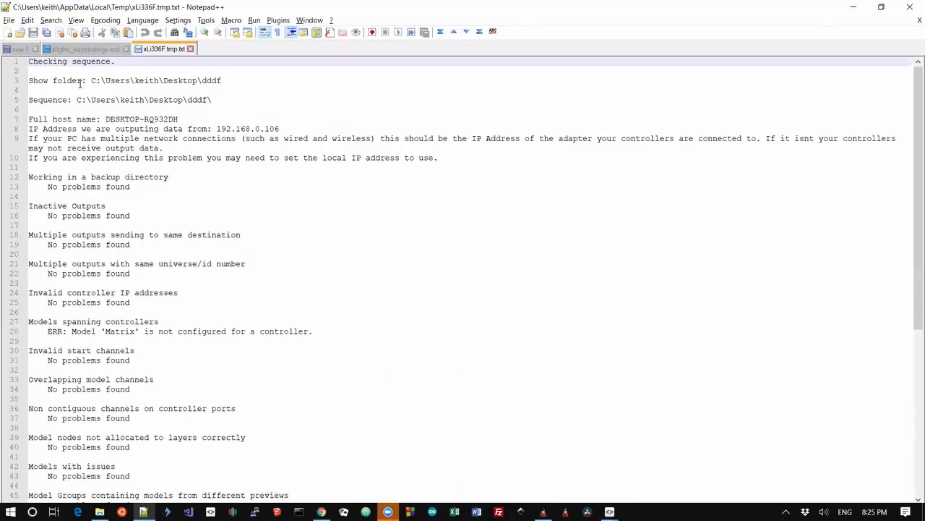
pyautogui.click(255, 322)
pyautogui.press('pagedown')
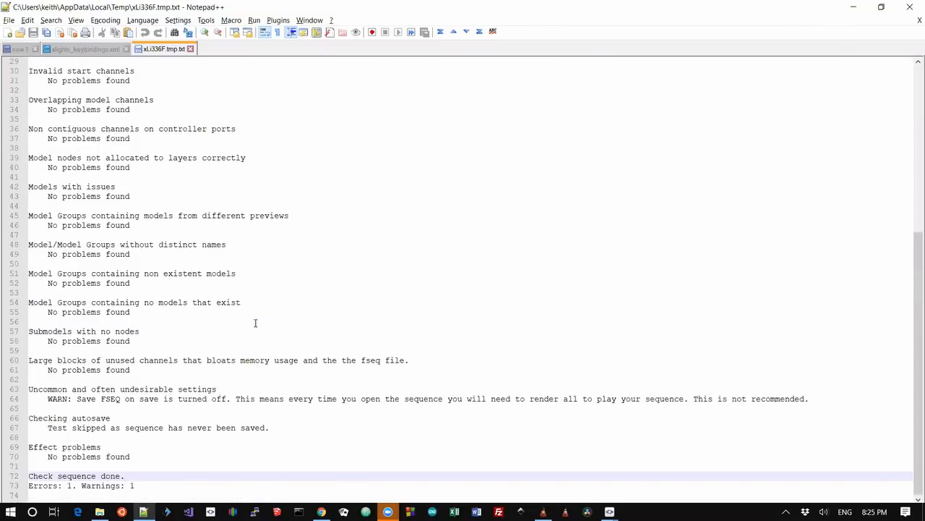
# Highlight the line under "Uncommon and often undesirable settings" in the sequence check report.
pyautogui.press('Up')
pyautogui.press('Up')
pyautogui.press('Up')
pyautogui.press('Up')
pyautogui.press('Up')
pyautogui.press('Up')
pyautogui.press('Up')
pyautogui.press('Up')
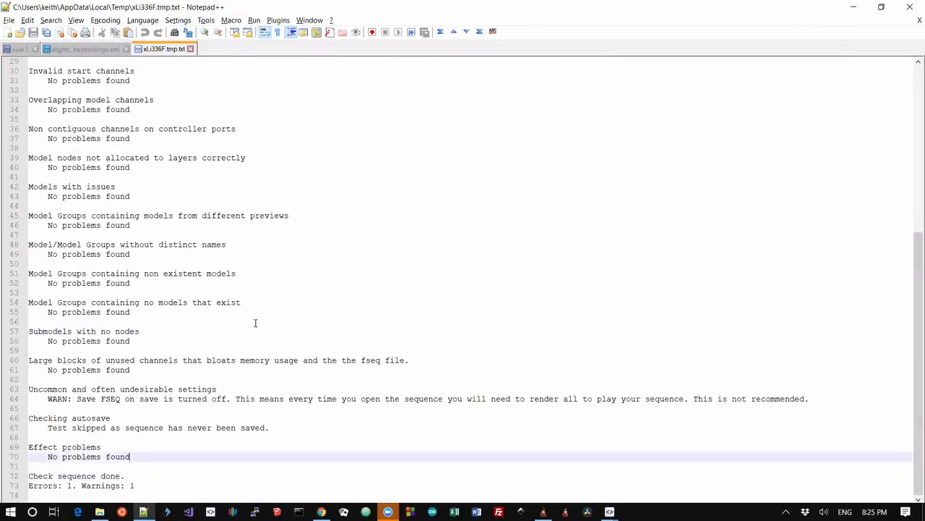
pyautogui.hotkey('shift', 'Down')
pyautogui.press('Up')
pyautogui.press('Up')
pyautogui.press('Up')
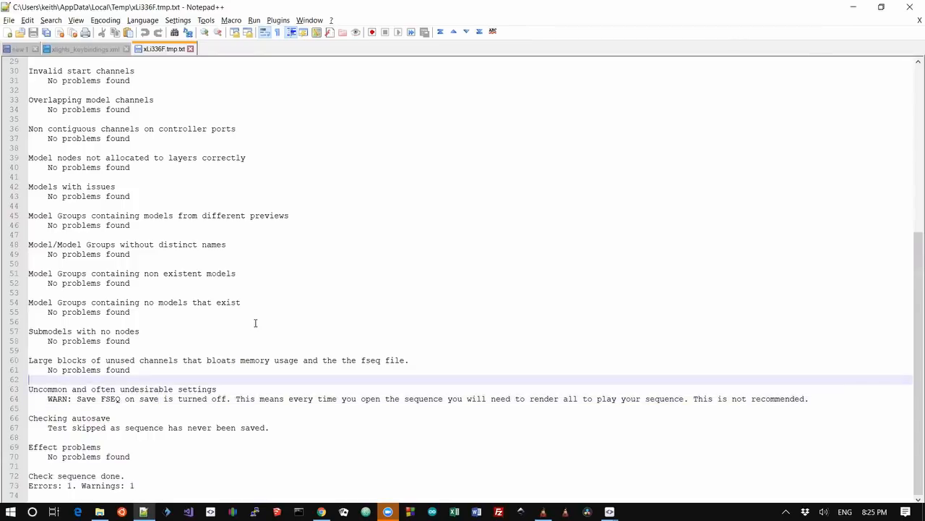
pyautogui.press('Down')
pyautogui.press('Down')
pyautogui.press('Down')
pyautogui.hotkey('shift', 'Up')
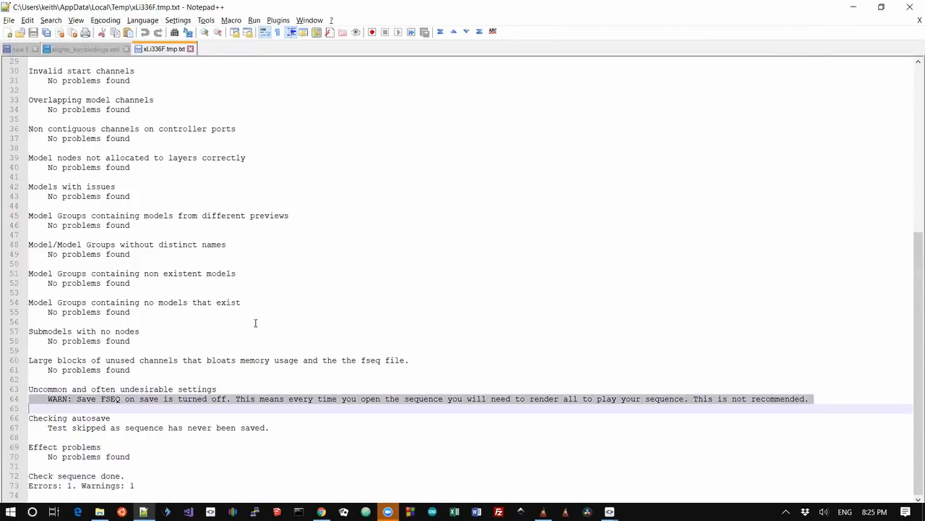
pyautogui.hotkey('shift', 'Left')
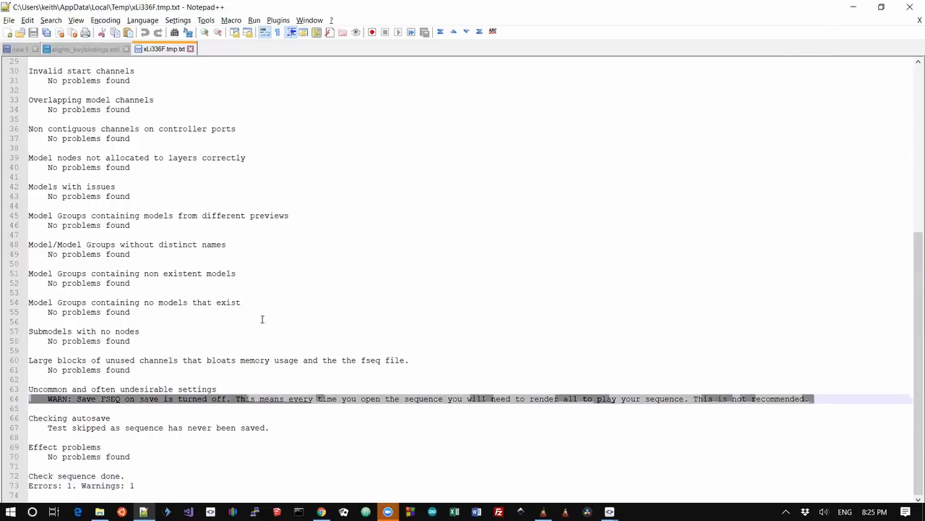
# Close the sequence check report and review the FSEQ save warning entry in the release notes.
pyautogui.click(190, 48)
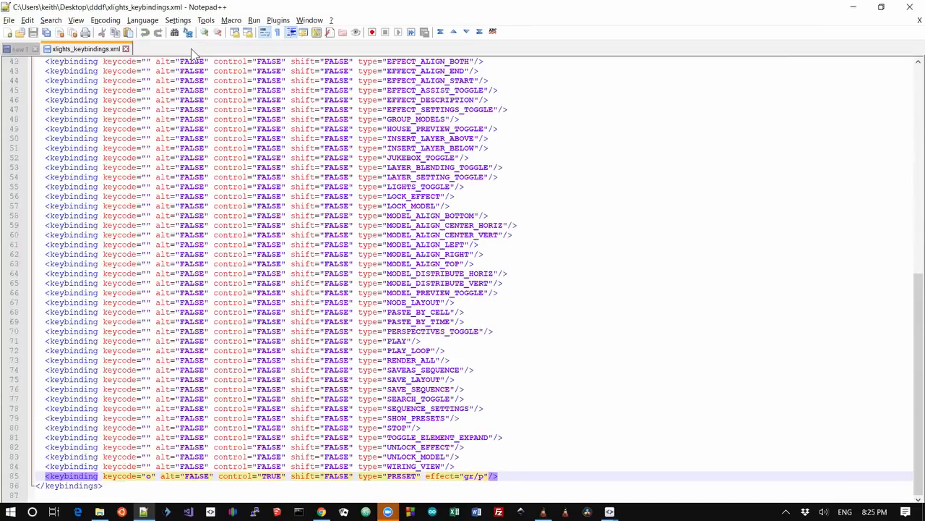
pyautogui.click(15, 51)
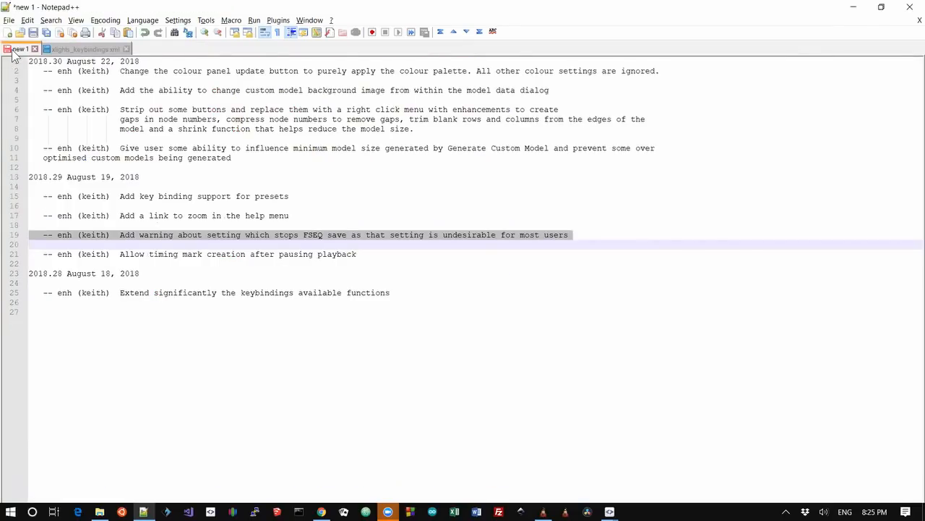
pyautogui.press('Down')
pyautogui.press('Up')
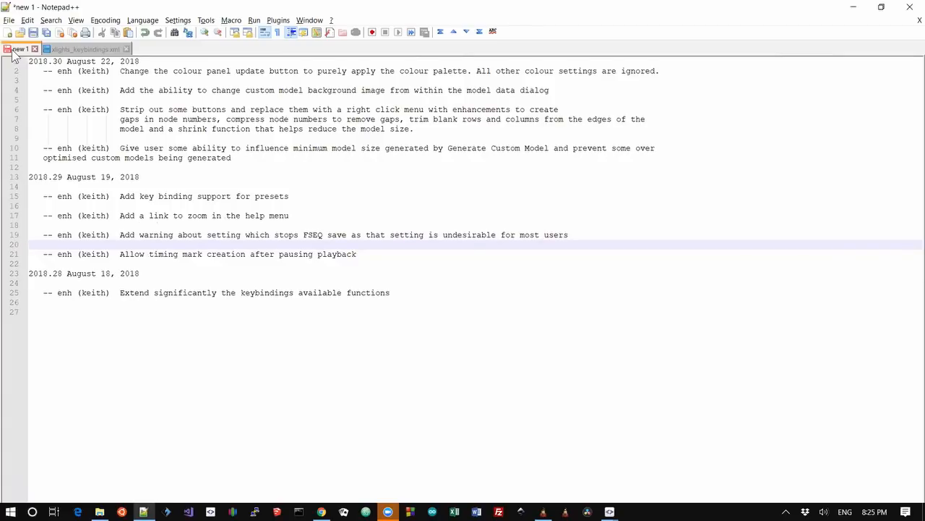
pyautogui.hotkey('shift', 'Up')
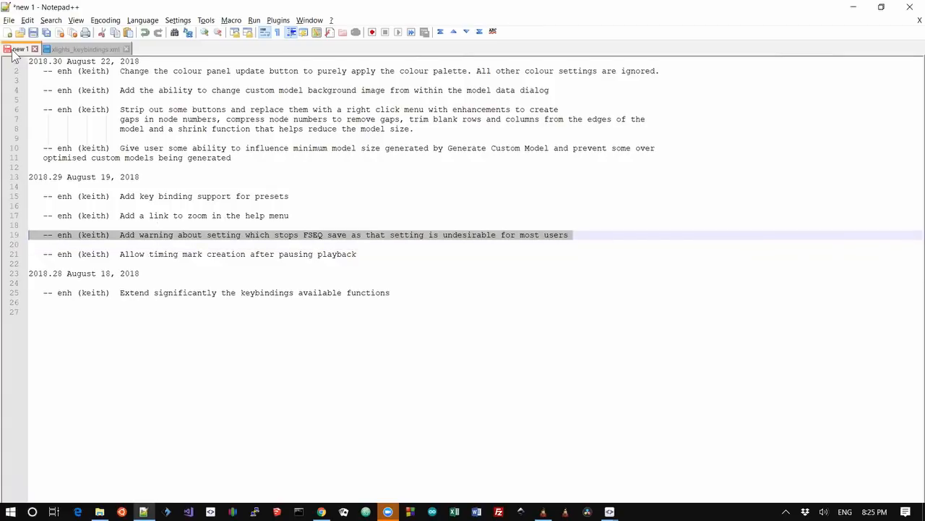
pyautogui.press('Left')
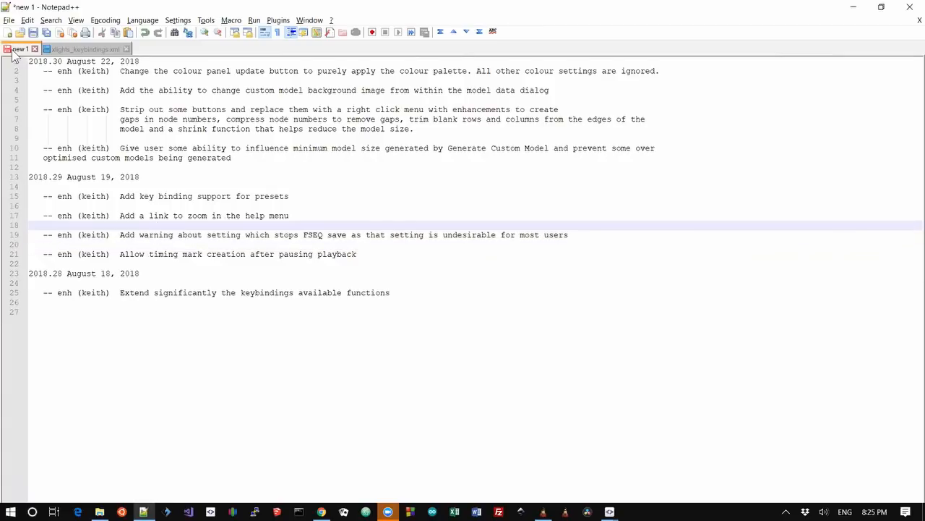
pyautogui.press('Down')
pyautogui.press('Up')
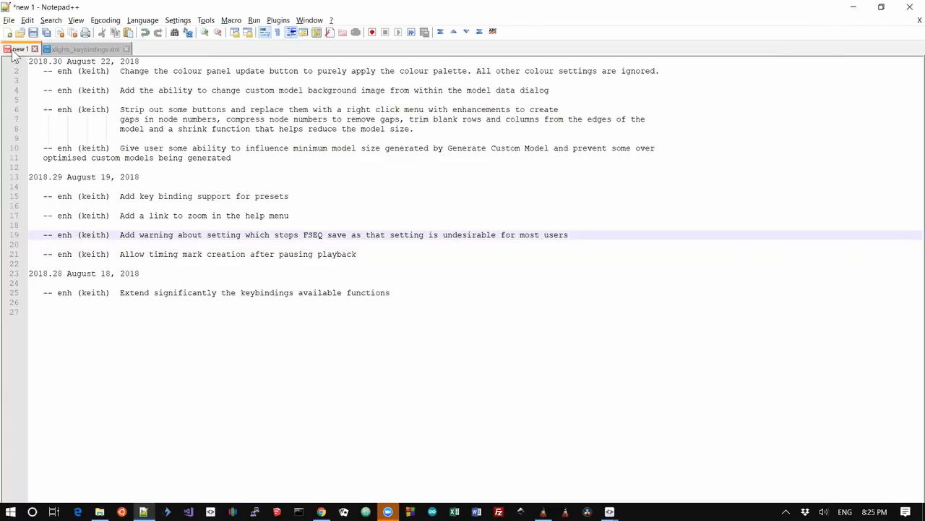
# Switch to xLights and show the Zoom link in the Help menu.
pyautogui.press('Up')
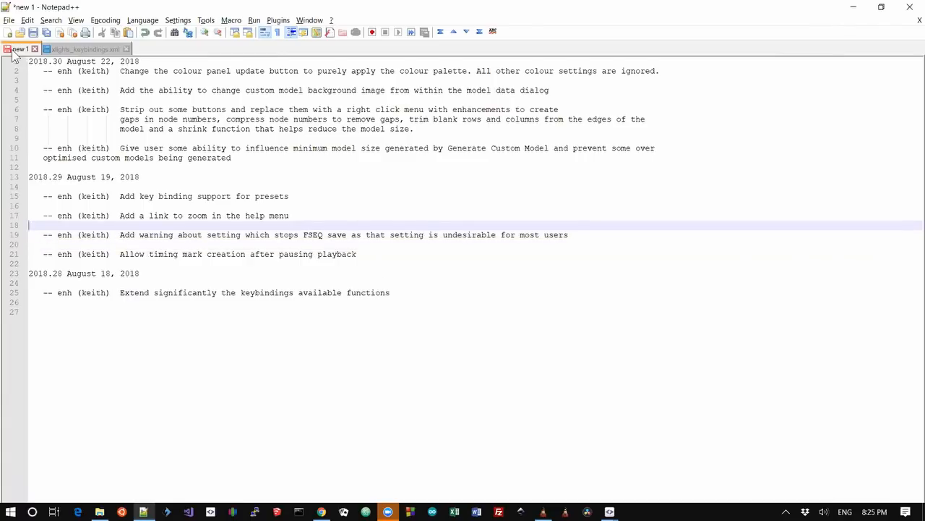
pyautogui.hotkey('alt', 'Tab')
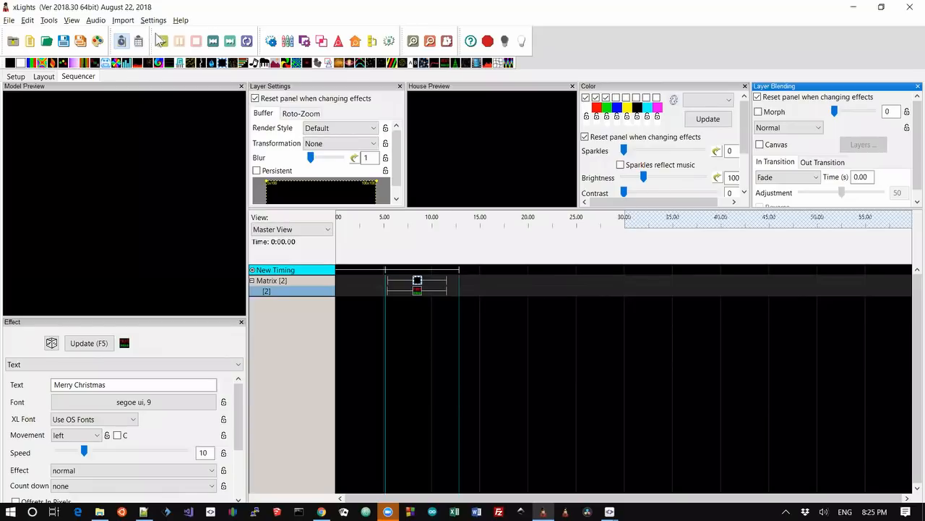
pyautogui.click(180, 21)
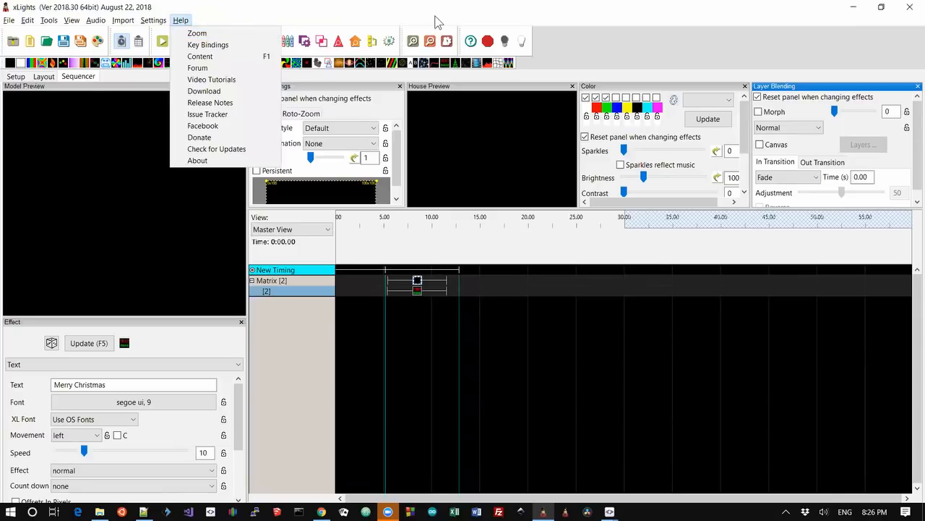
pyautogui.click(436, 23)
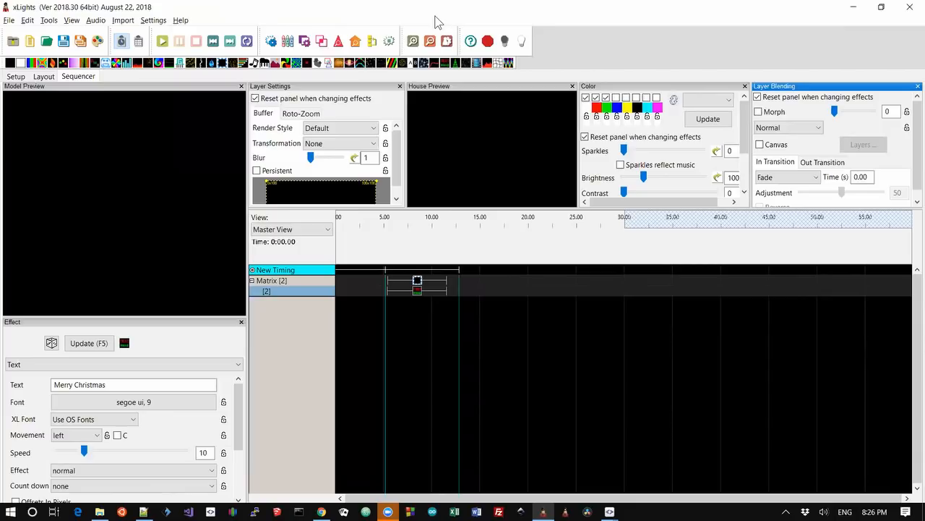
# Return to the release notes in Notepad++ and go back over the preset key binding entry under 2018.29.
pyautogui.hotkey('alt', 'Tab')
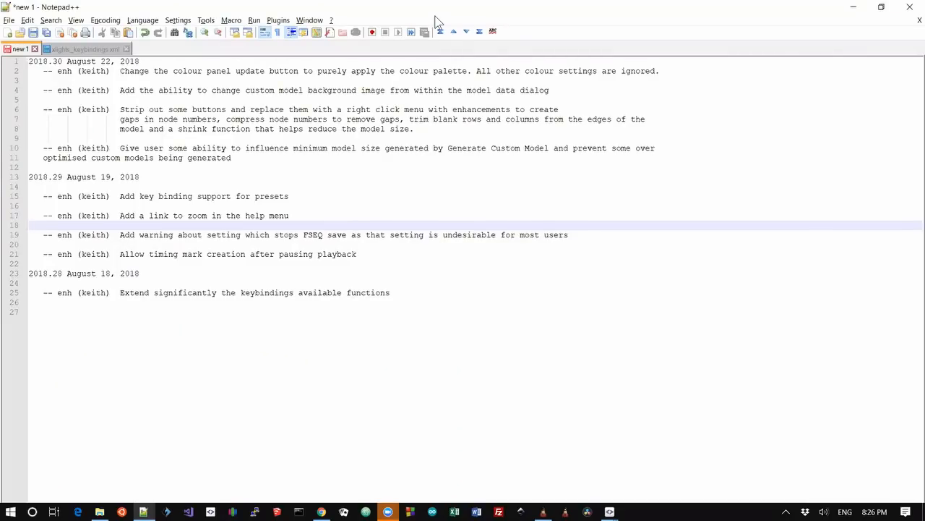
pyautogui.press('Up')
pyautogui.press('Down')
pyautogui.press('Up')
pyautogui.press('Up')
pyautogui.hotkey('shift', 'Up')
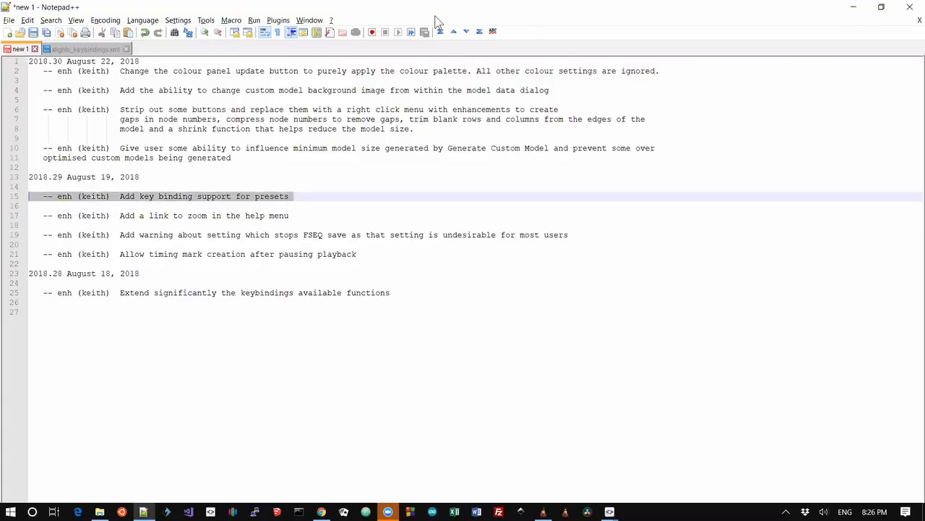
pyautogui.hotkey('shift', 'Up')
pyautogui.press('Down')
pyautogui.press('Up')
pyautogui.press('Up')
pyautogui.press('Up')
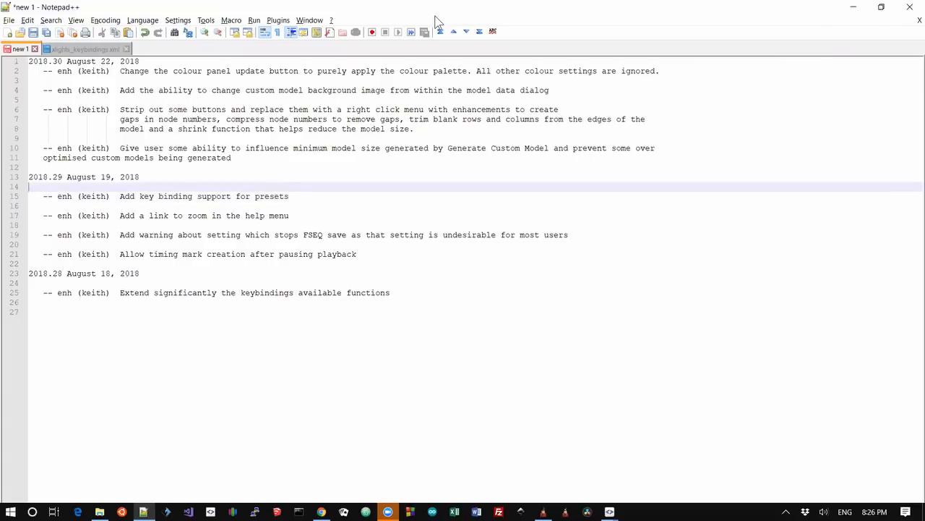
# Highlight the 2018.30 entry about influencing the minimum model size in Generate Custom Model.
pyautogui.hotkey('shift', 'Up')
pyautogui.hotkey('shift', 'Up')
pyautogui.hotkey('shift', 'Up')
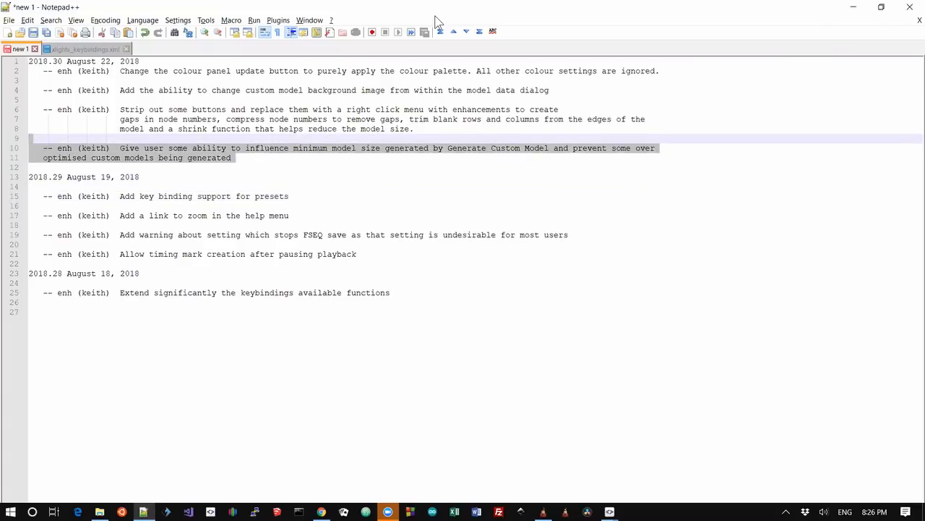
pyautogui.hotkey('shift', 'Down')
pyautogui.hotkey('shift', 'Down')
pyautogui.hotkey('shift', 'Down')
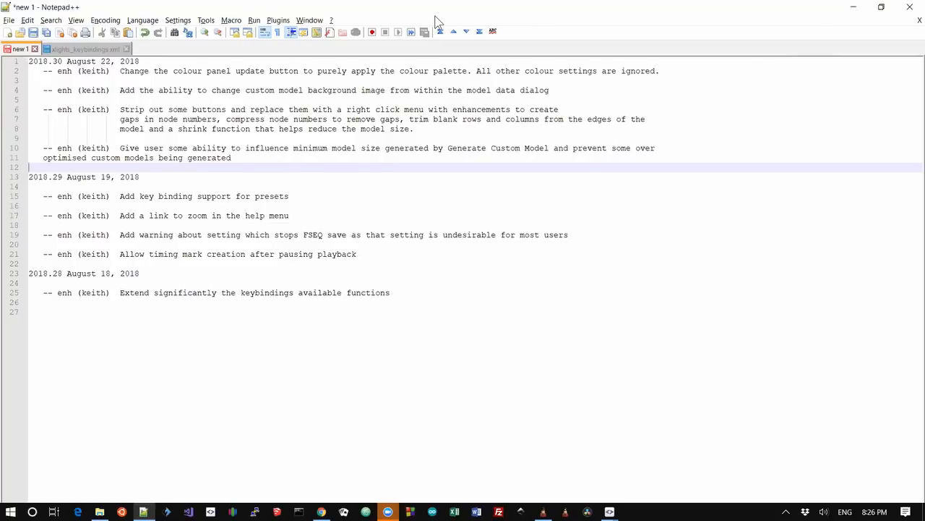
pyautogui.hotkey('shift', 'Up')
pyautogui.hotkey('shift', 'Up')
pyautogui.hotkey('shift', 'Down')
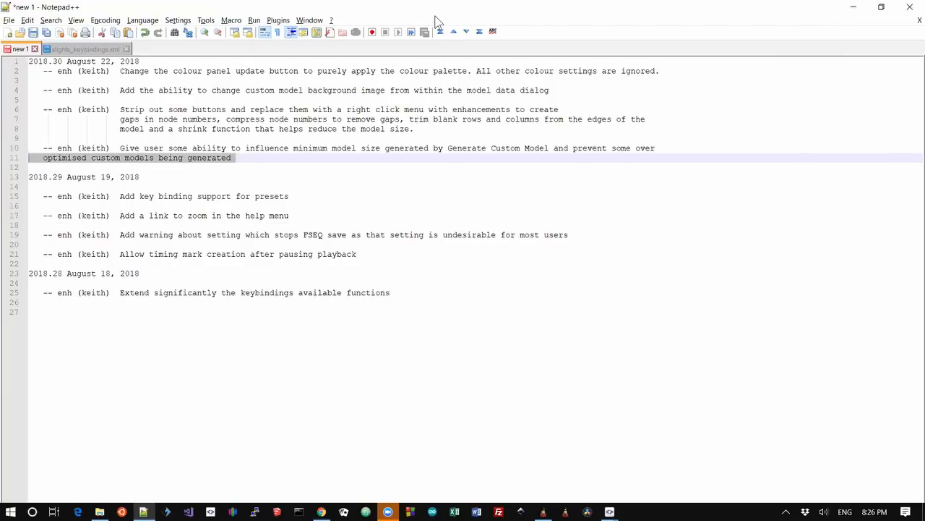
pyautogui.press('alt')
pyautogui.press('Down')
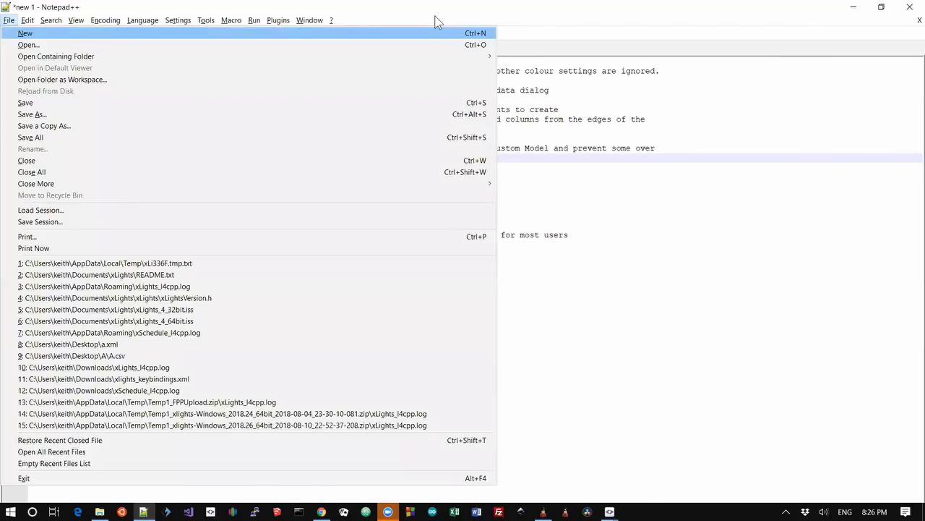
pyautogui.press('Escape')
# Switch to xLights, open Generate Custom Model and start processing with the Nodes model type.
pyautogui.hotkey('alt', 'Tab')
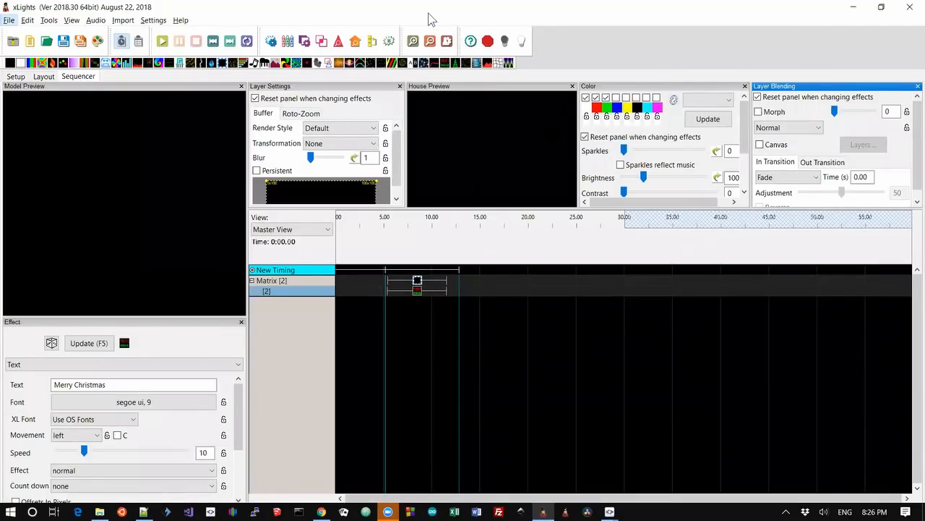
pyautogui.hotkey('alt', 't')
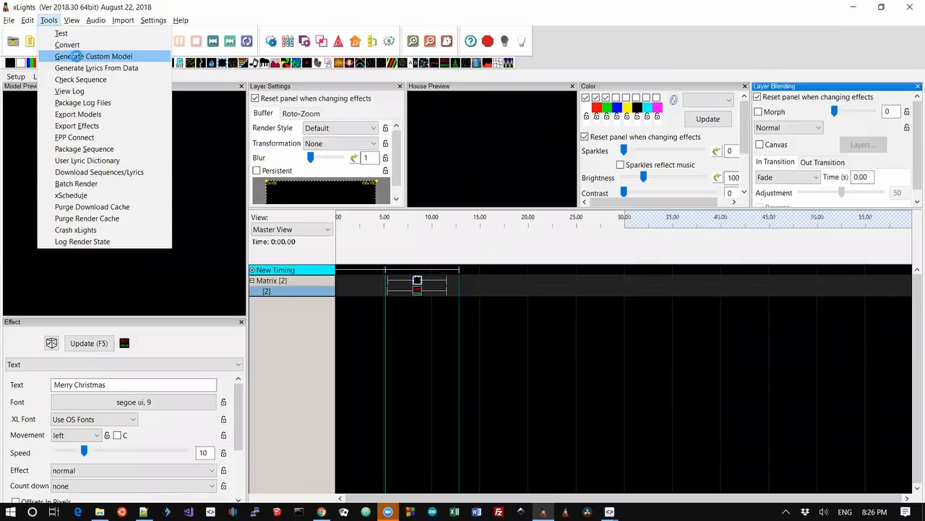
pyautogui.click(78, 57)
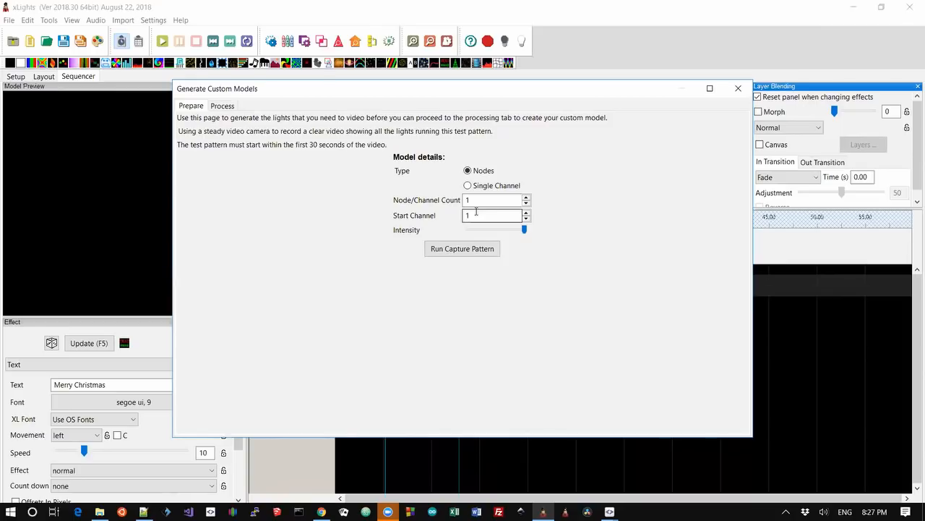
pyautogui.click(224, 106)
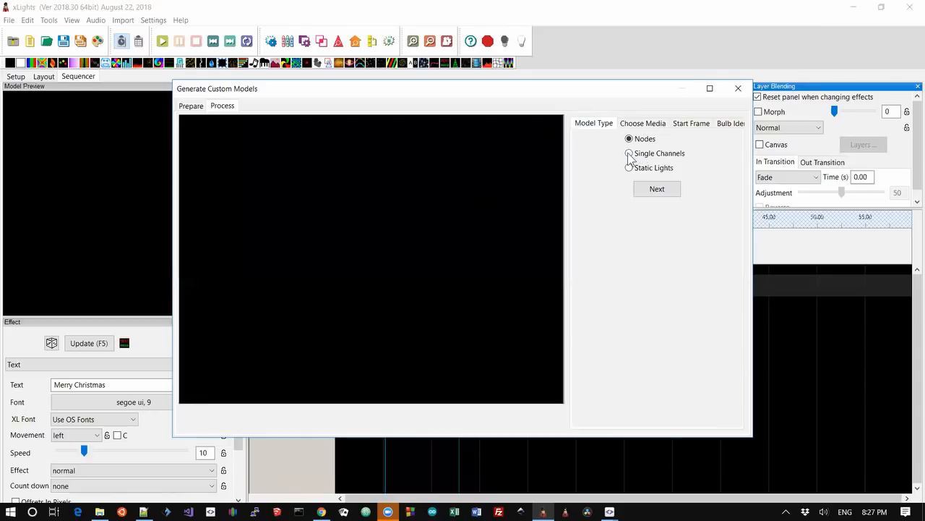
pyautogui.click(662, 188)
# Load Lower Brightness.mp4 from Desktop > xLights Development > AutoModelGeneration as the media file and scan it for the start frame.
pyautogui.click(735, 152)
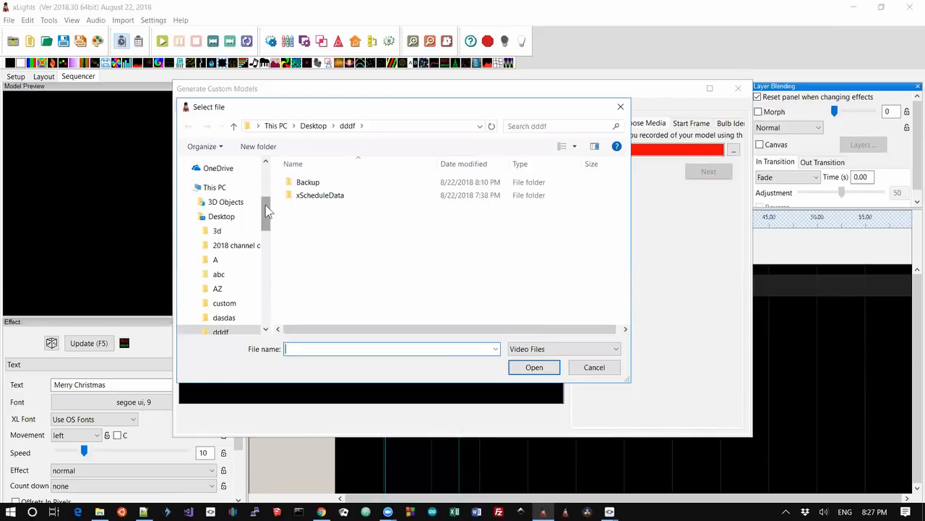
pyautogui.moveTo(267, 214); pyautogui.dragTo(266, 295)
pyautogui.click(258, 291)
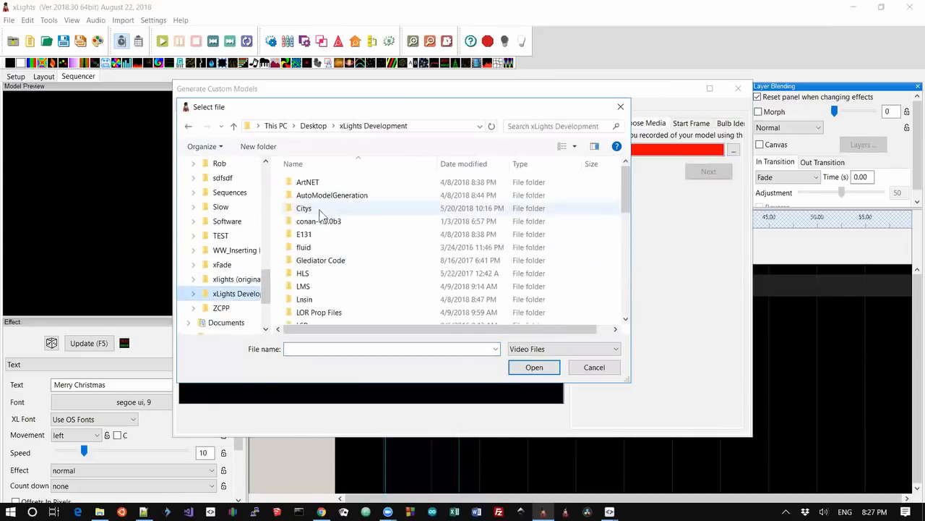
pyautogui.doubleClick(329, 197)
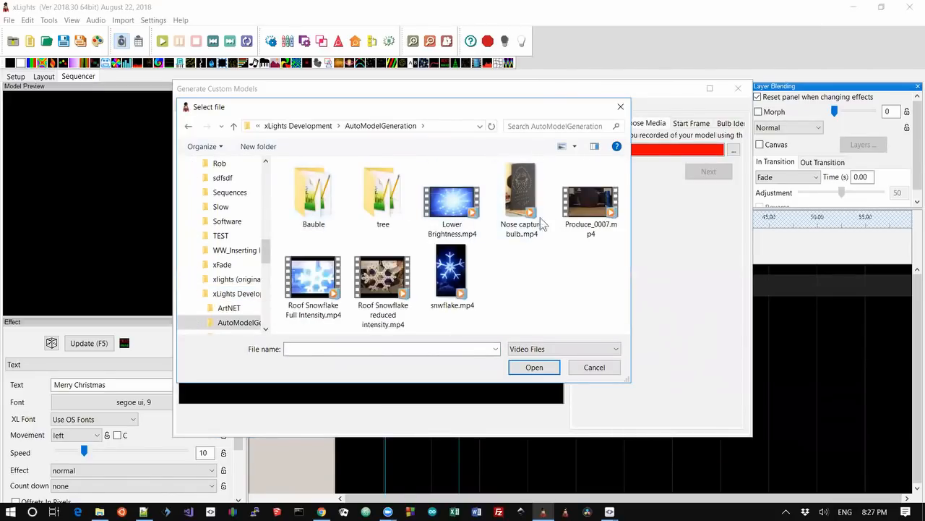
pyautogui.doubleClick(458, 210)
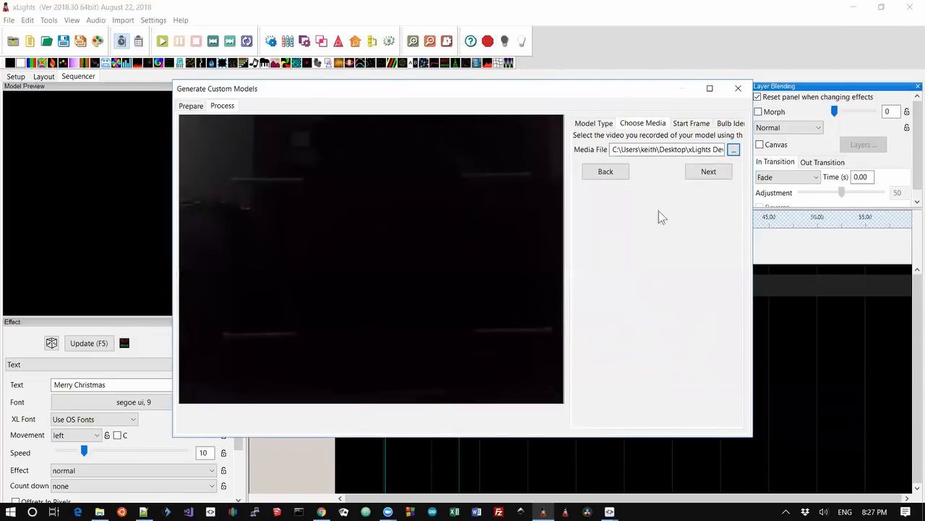
pyautogui.click(712, 172)
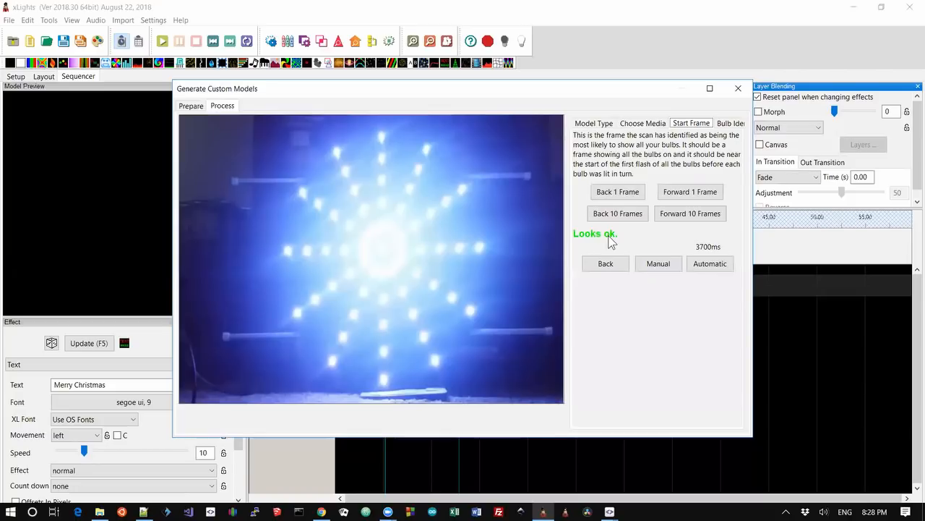
# Accept the start frame with automatic identification and run bulb detection with the model scale at 1.
pyautogui.click(712, 265)
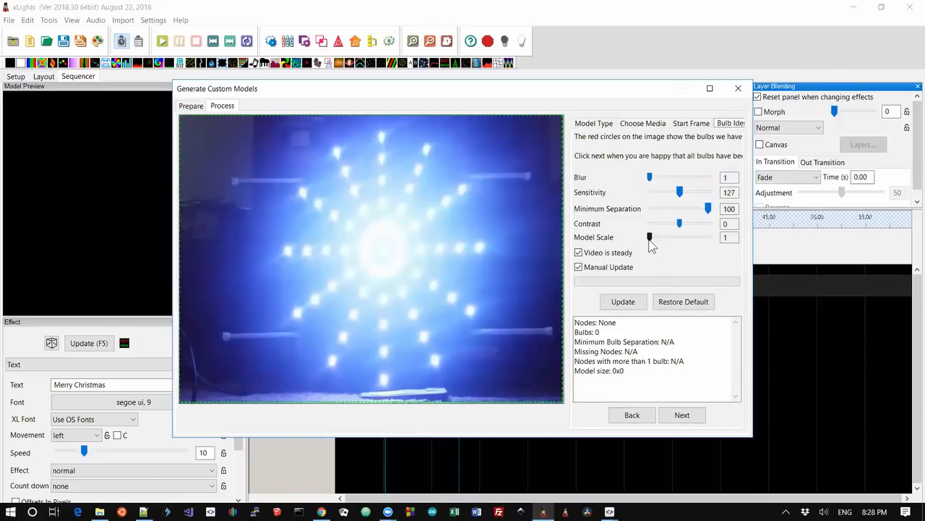
pyautogui.click(629, 302)
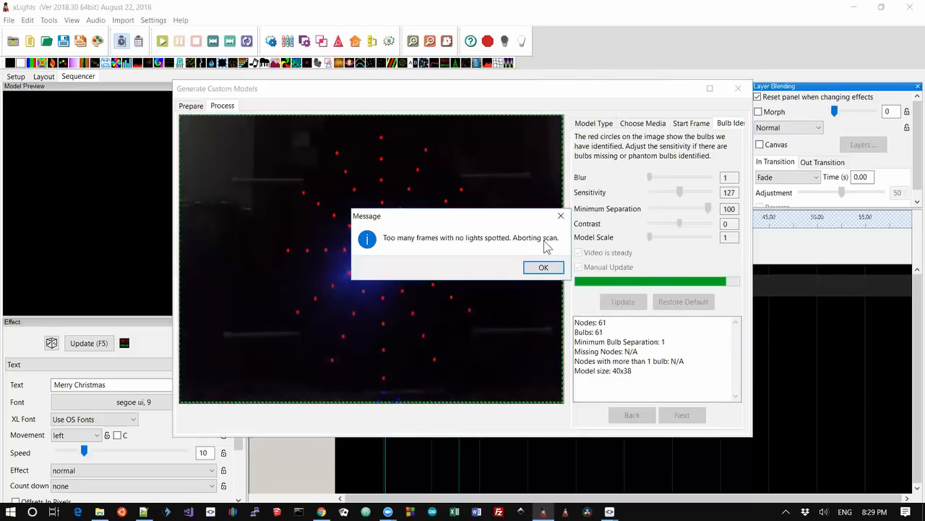
pyautogui.click(543, 268)
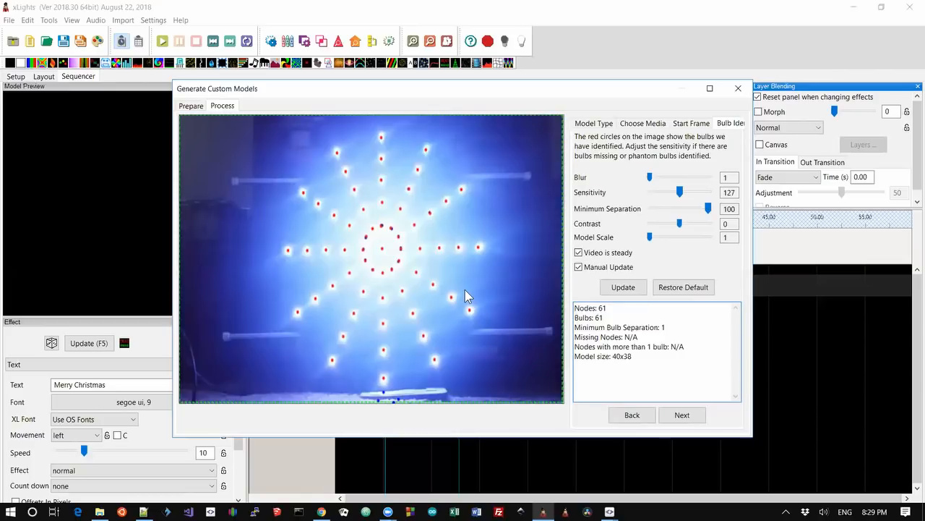
# Show the generated custom model, shrinking its grid and maximizing the Generate Custom Models window to view it all.
pyautogui.click(699, 419)
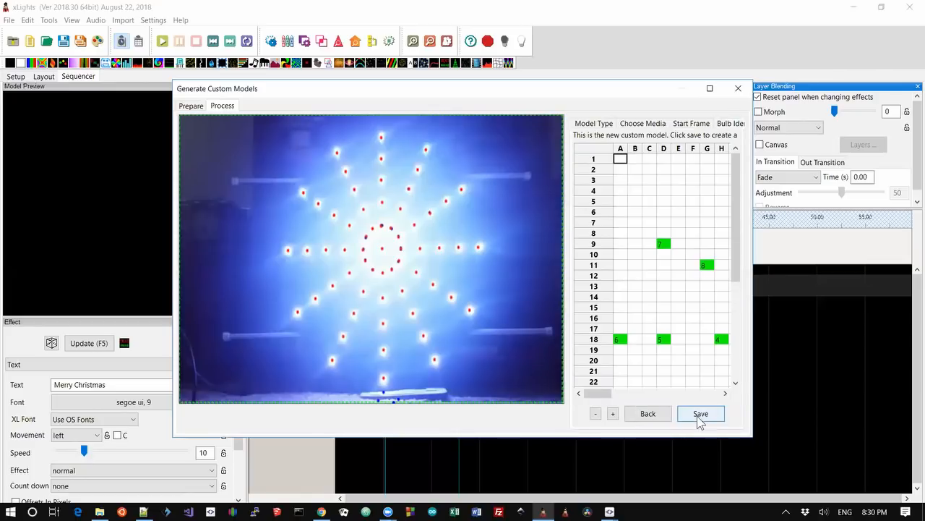
pyautogui.click(595, 414)
pyautogui.click(596, 414)
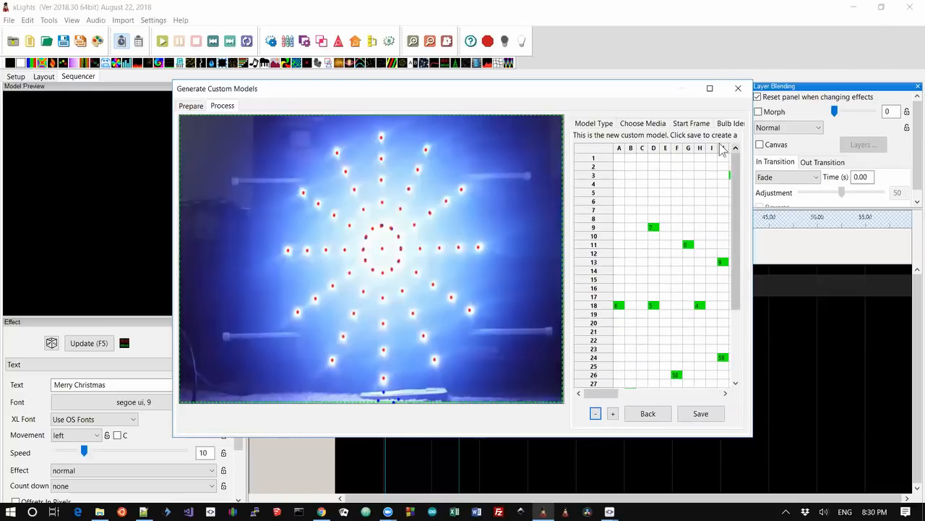
pyautogui.click(710, 88)
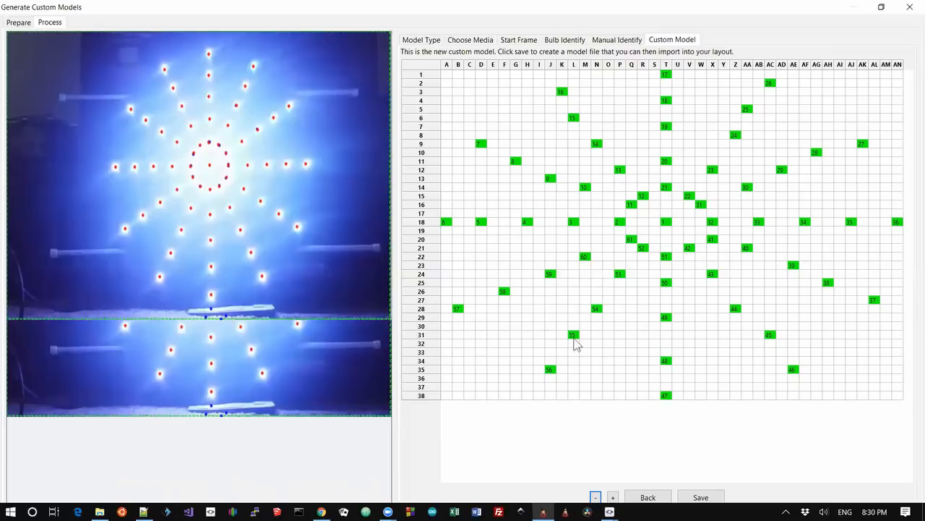
# Go back to bulb identification, set the model scale to 10 and rerun the detection.
pyautogui.click(646, 496)
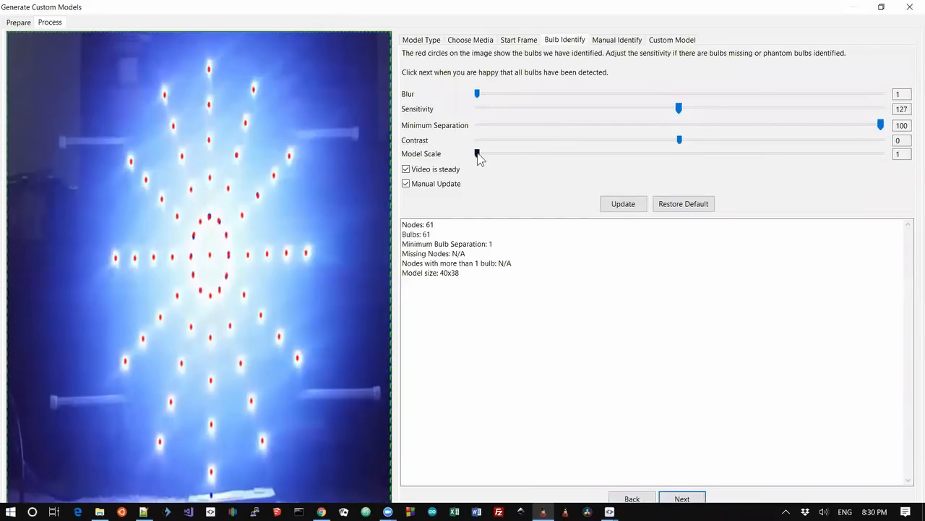
pyautogui.moveTo(477, 153); pyautogui.dragTo(514, 161)
pyautogui.moveTo(516, 161); pyautogui.dragTo(515, 161)
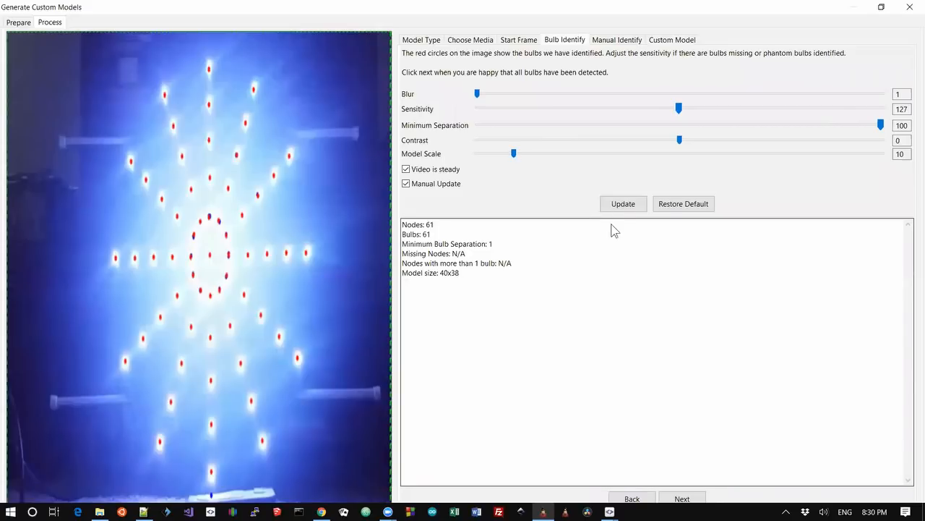
pyautogui.click(620, 208)
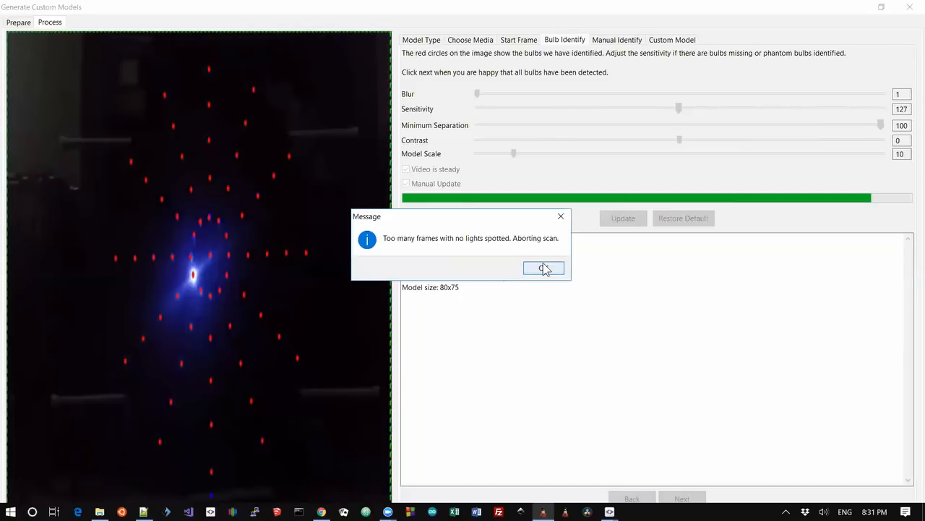
pyautogui.click(544, 269)
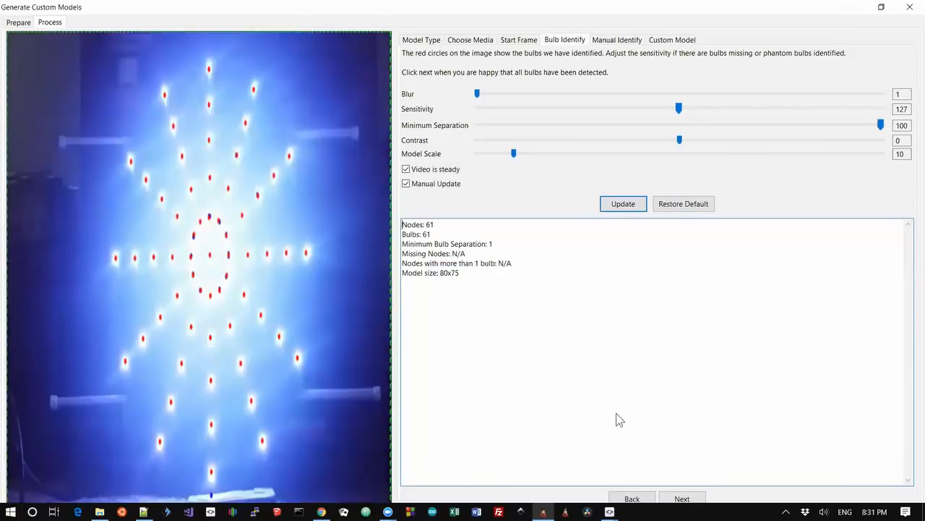
# Show the regenerated custom model and shrink the grid until the whole snowflake fits.
pyautogui.click(679, 499)
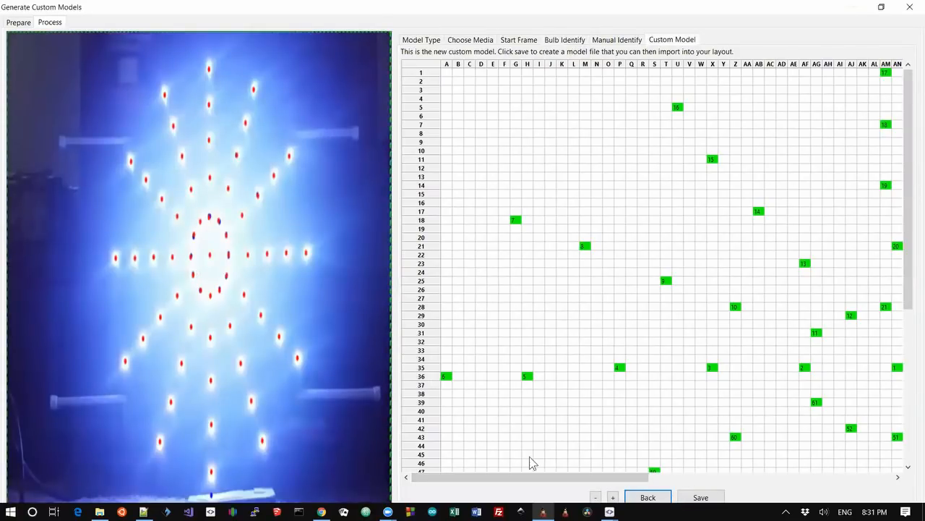
pyautogui.click(598, 497)
pyautogui.click(597, 497)
pyautogui.click(597, 497)
pyautogui.click(597, 498)
pyautogui.click(598, 498)
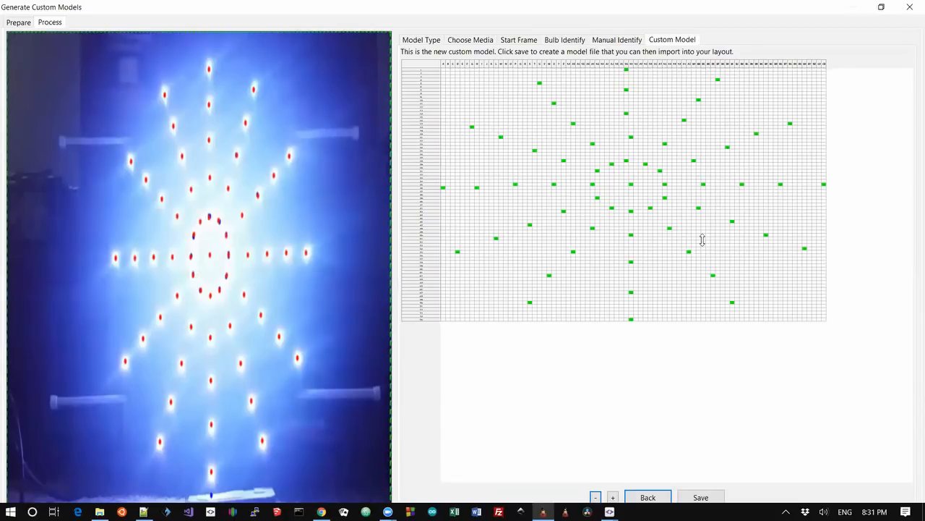
# Close the custom model generator without saving and move up to the right-click menu entry under 2018.30 in the Notepad++ release notes.
pyautogui.click(910, 8)
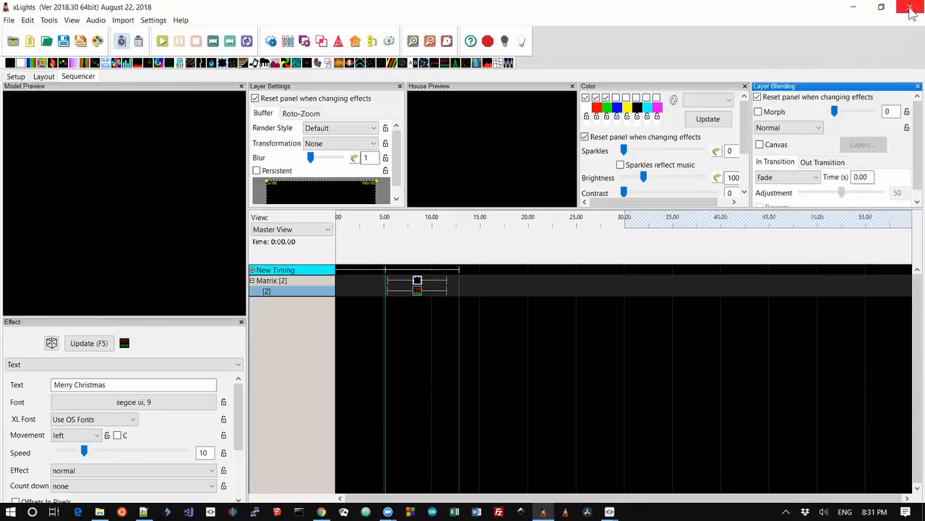
pyautogui.hotkey('alt', 'Tab')
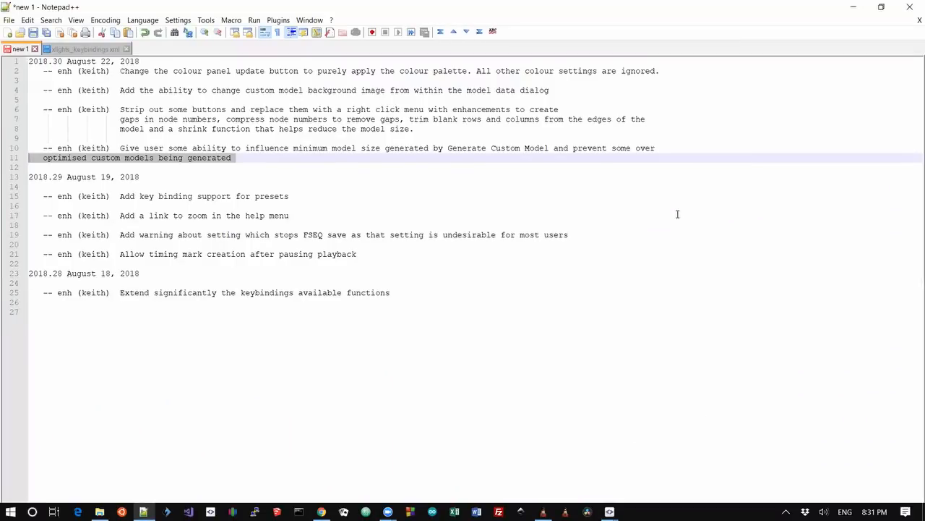
pyautogui.press('Up')
# Highlight the 2018.30 release note about replacing buttons with a right-click menu.
pyautogui.press('Up')
pyautogui.press('Up')
pyautogui.press('Up')
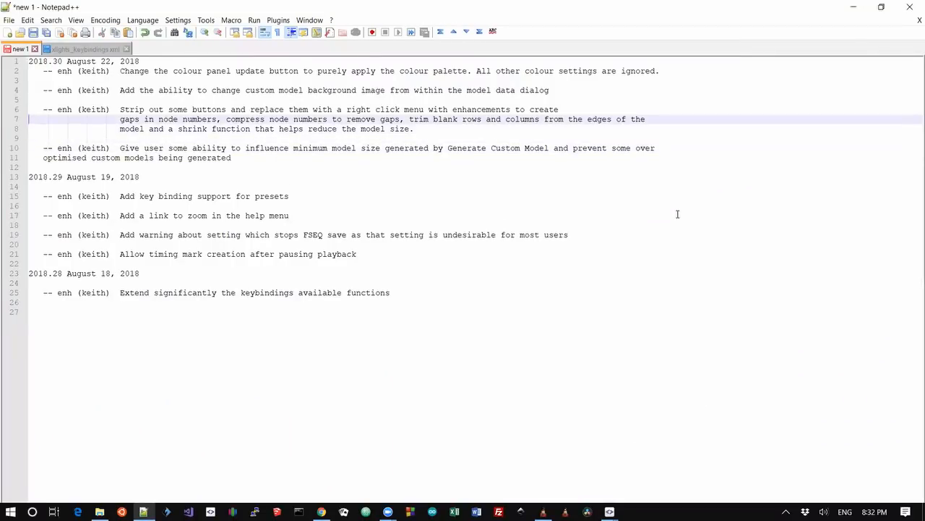
pyautogui.press('Up')
pyautogui.hotkey('shift', 'Down')
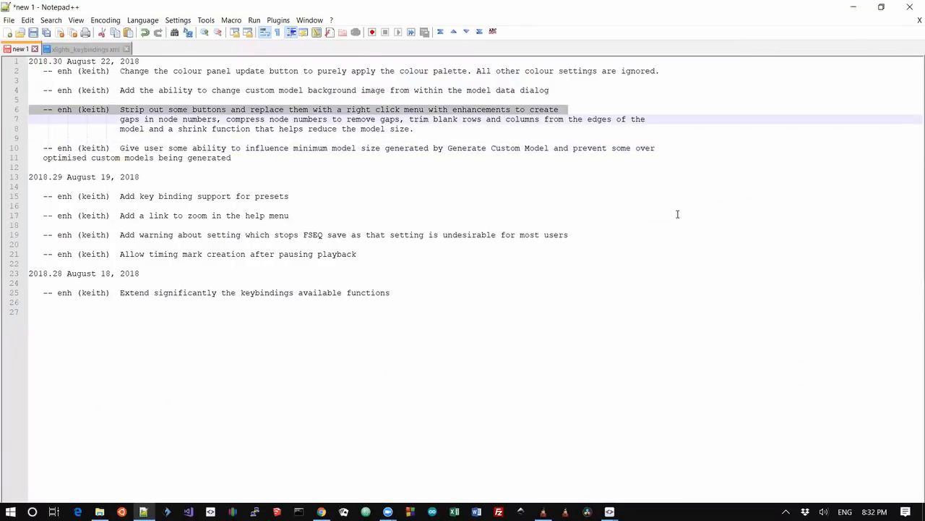
pyautogui.hotkey('shift', 'Down')
pyautogui.hotkey('shift', 'Down')
# Switch to xLights, add a new custom model beside the matrix in the layout and open its model data.
pyautogui.hotkey('alt', 'Tab')
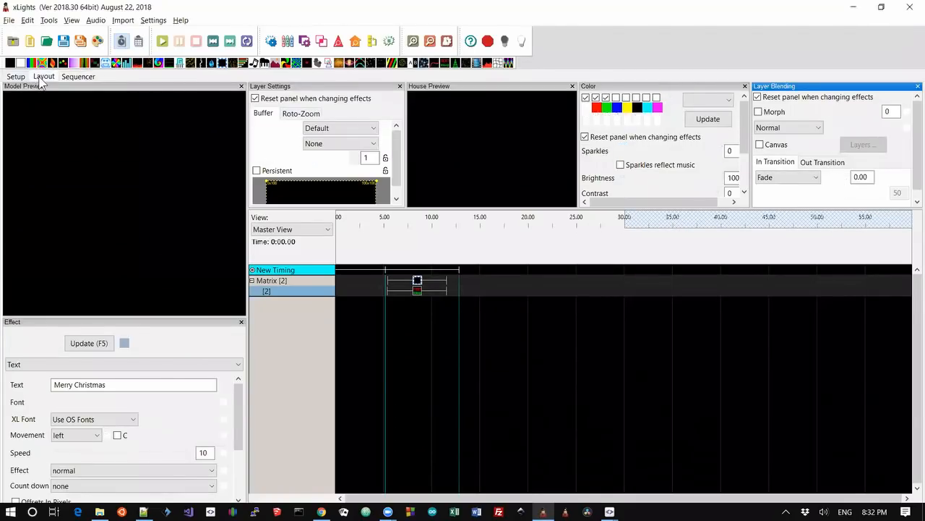
pyautogui.click(44, 77)
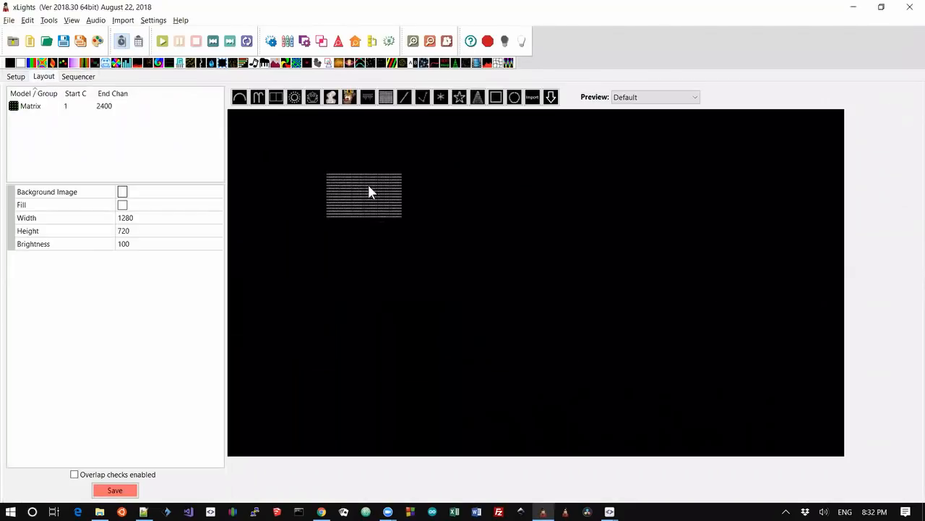
pyautogui.click(313, 98)
pyautogui.click(504, 239)
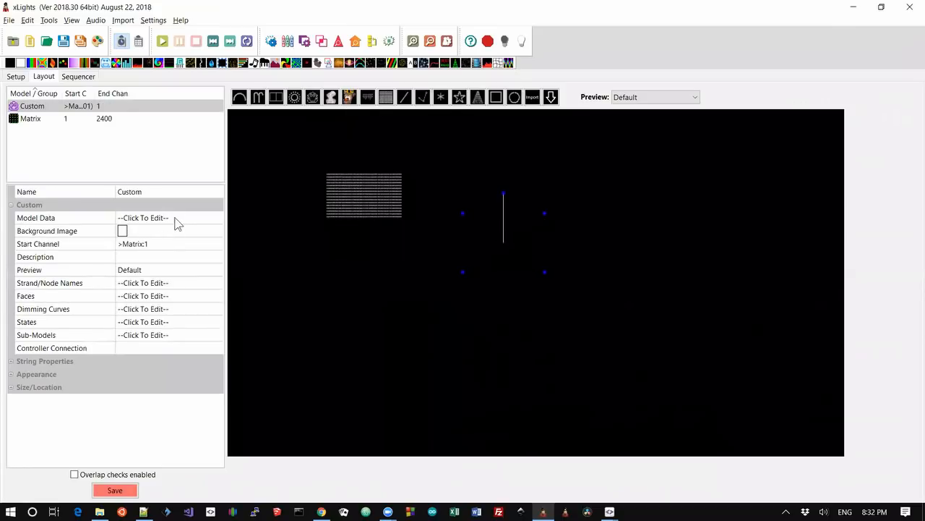
pyautogui.click(175, 218)
pyautogui.click(217, 218)
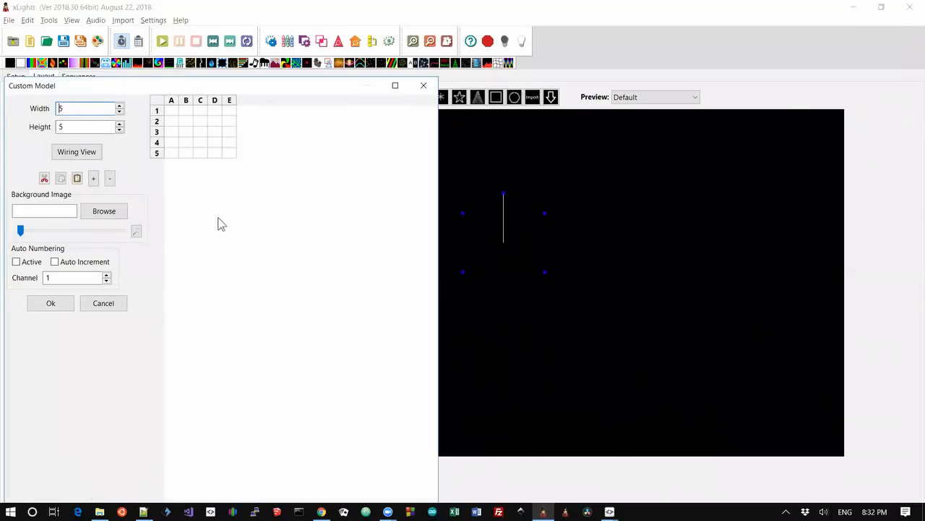
# Number nodes 1 to 5 diagonally from cell A1 to E5 in the custom model grid and accept the model data.
pyautogui.click(175, 113)
pyautogui.write('1')
pyautogui.press('Return')
pyautogui.press('Right')
pyautogui.write('2')
pyautogui.press('Return')
pyautogui.press('Right')
pyautogui.write('3')
pyautogui.press('Return')
pyautogui.press('Right')
pyautogui.write('4')
pyautogui.press('Return')
pyautogui.press('Right')
pyautogui.write('5')
pyautogui.press('Return')
pyautogui.press('Left')
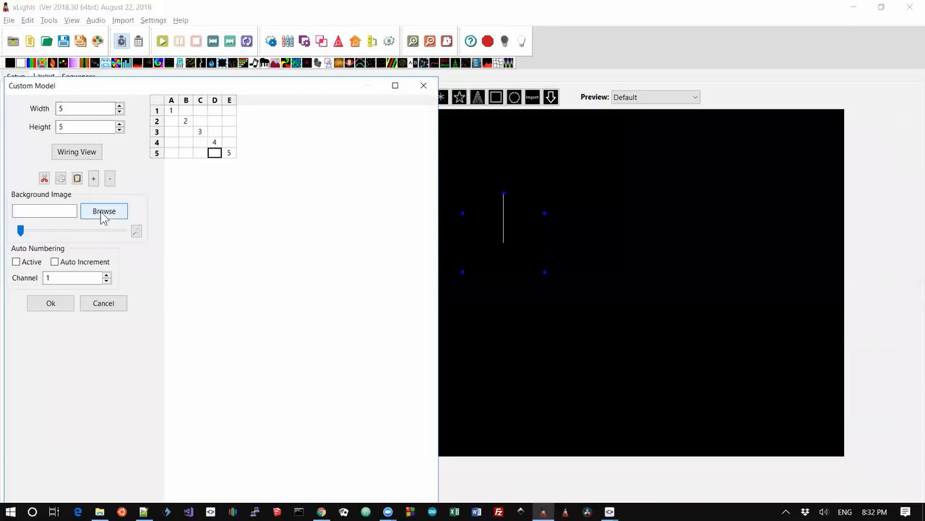
pyautogui.click(395, 85)
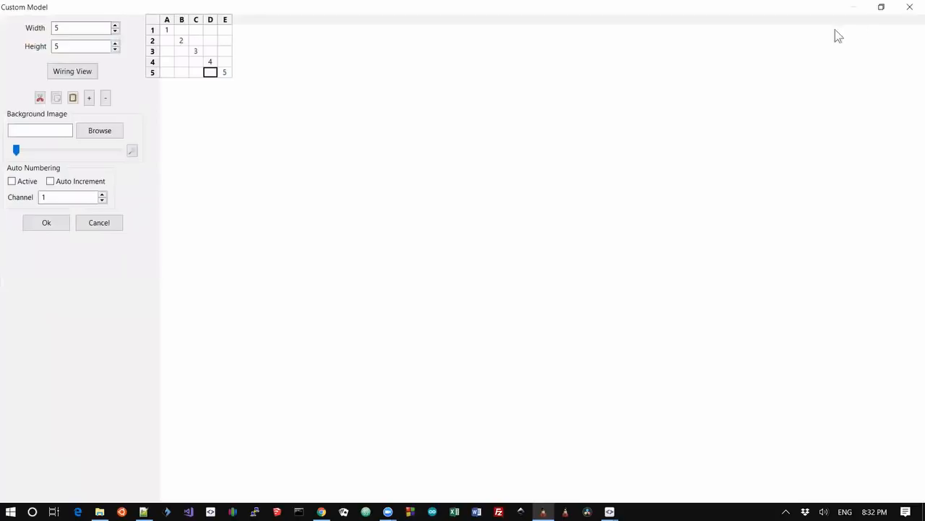
pyautogui.click(65, 224)
# Reopen the custom model's data and assign Dead Man 7.gif from the xLights Development folder as its background image.
pyautogui.click(133, 232)
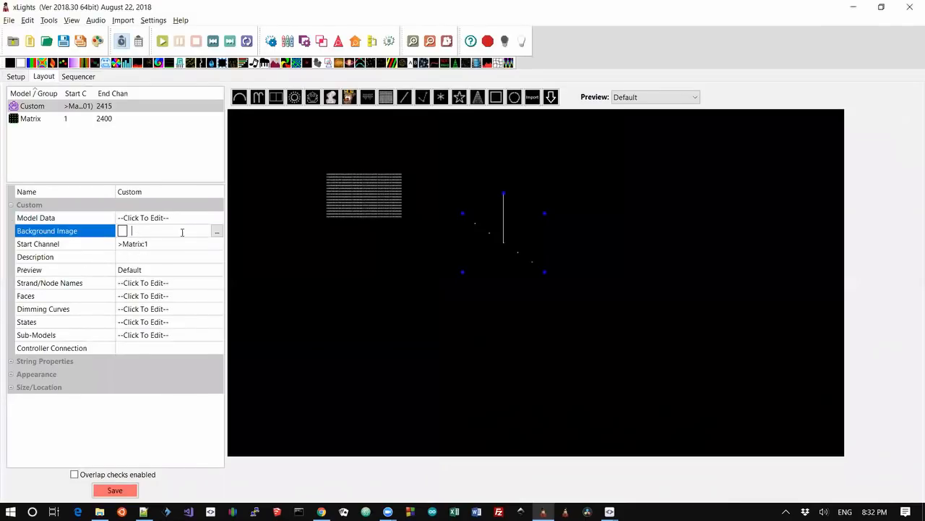
pyautogui.click(200, 218)
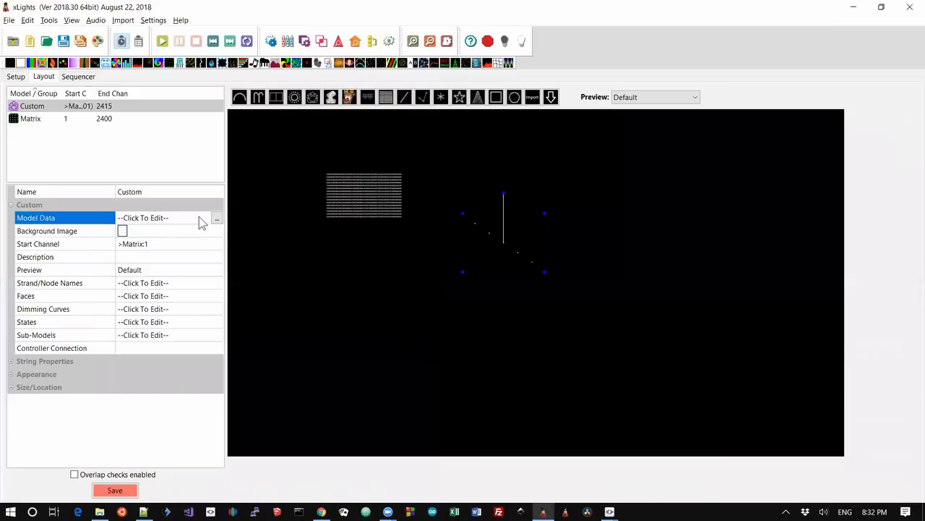
pyautogui.click(216, 219)
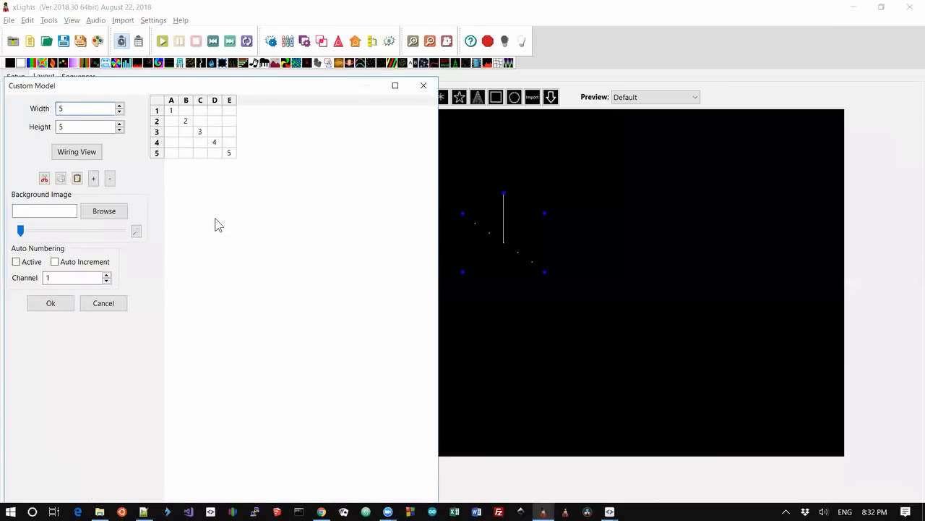
pyautogui.click(111, 212)
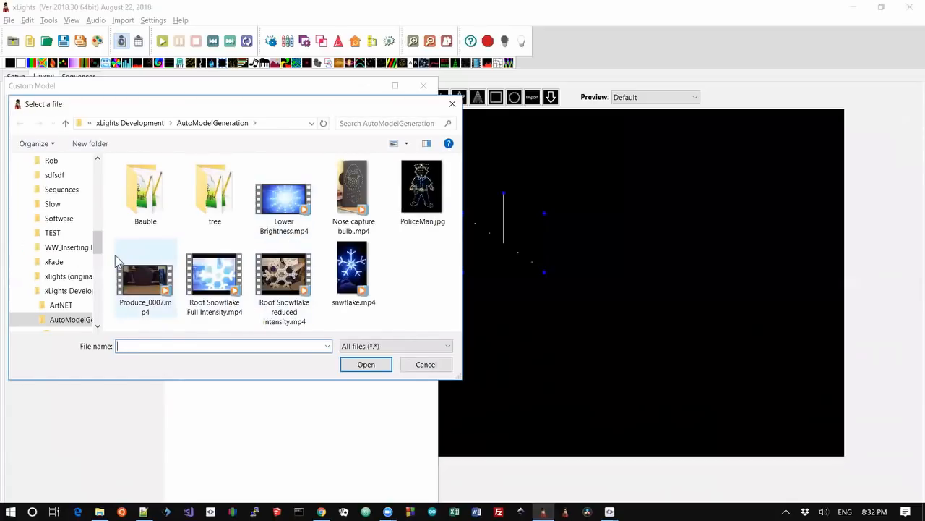
pyautogui.click(73, 293)
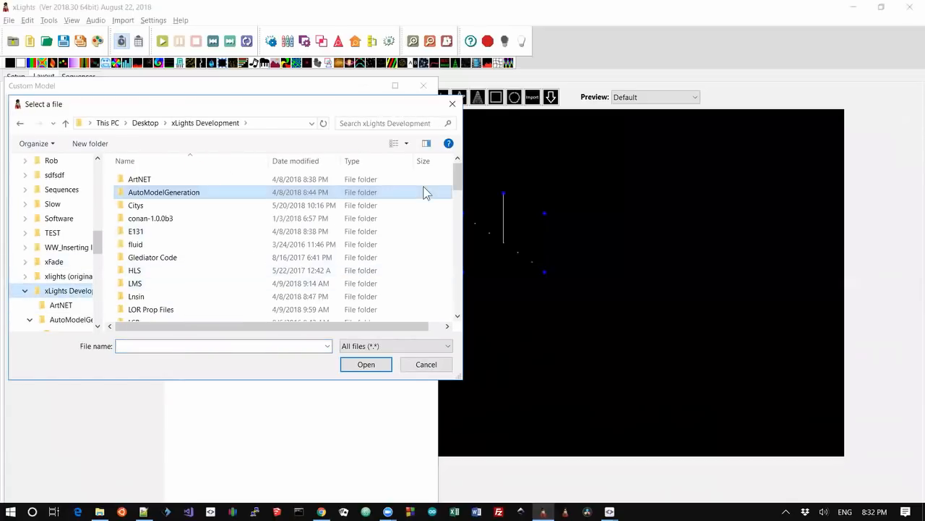
pyautogui.moveTo(456, 182); pyautogui.dragTo(452, 238)
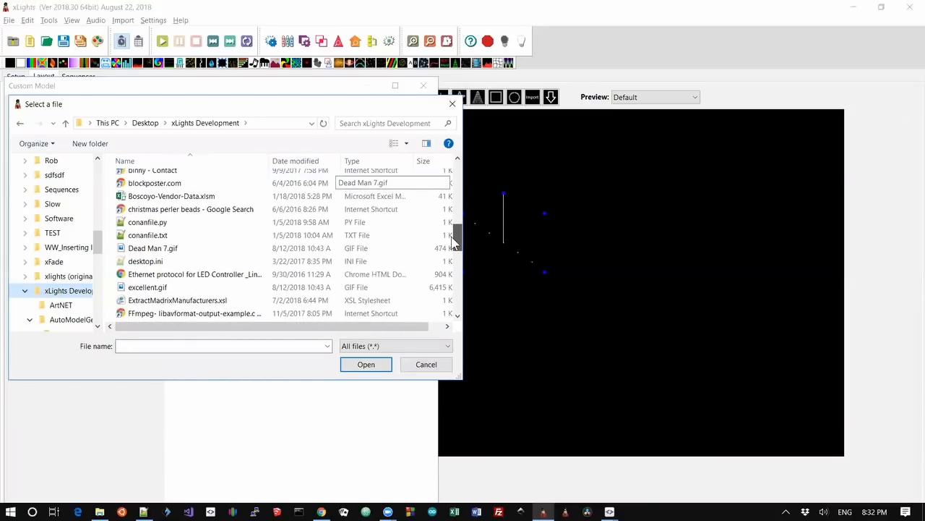
pyautogui.moveTo(453, 238); pyautogui.dragTo(453, 235)
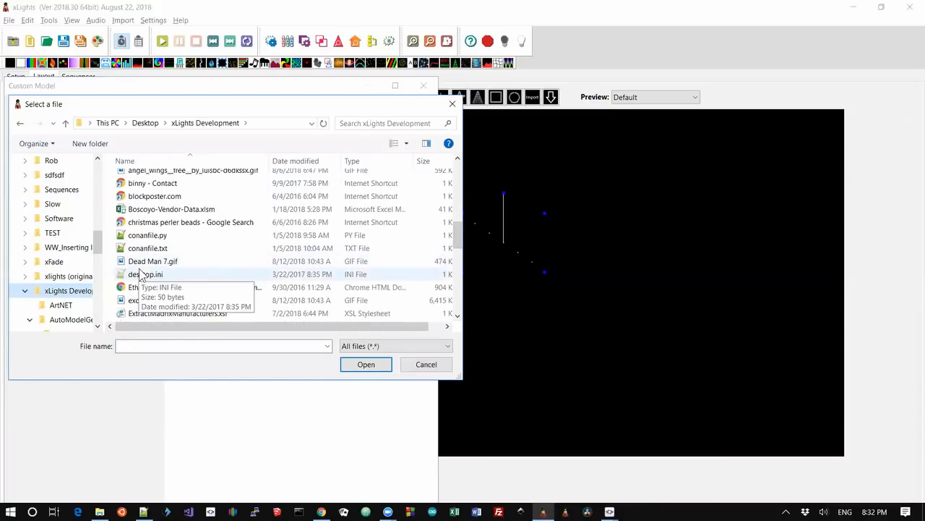
pyautogui.click(145, 261)
pyautogui.click(377, 365)
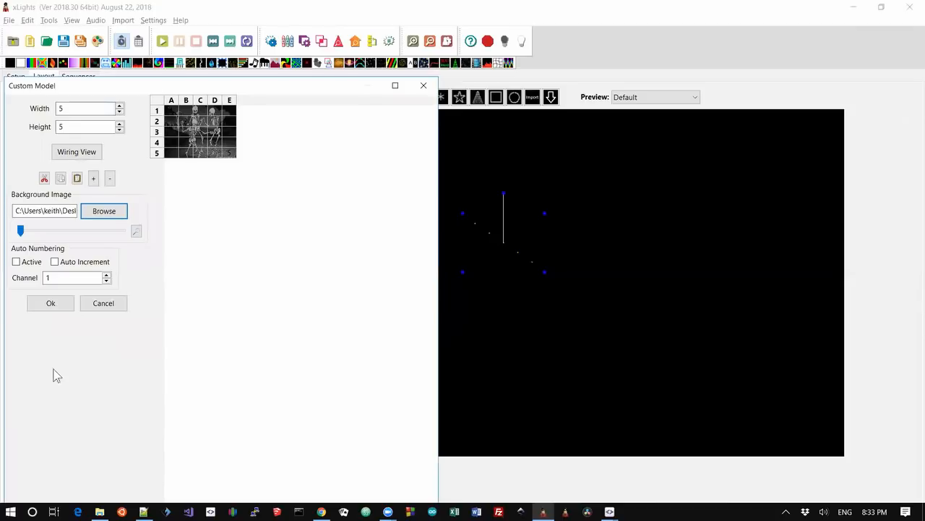
pyautogui.click(54, 304)
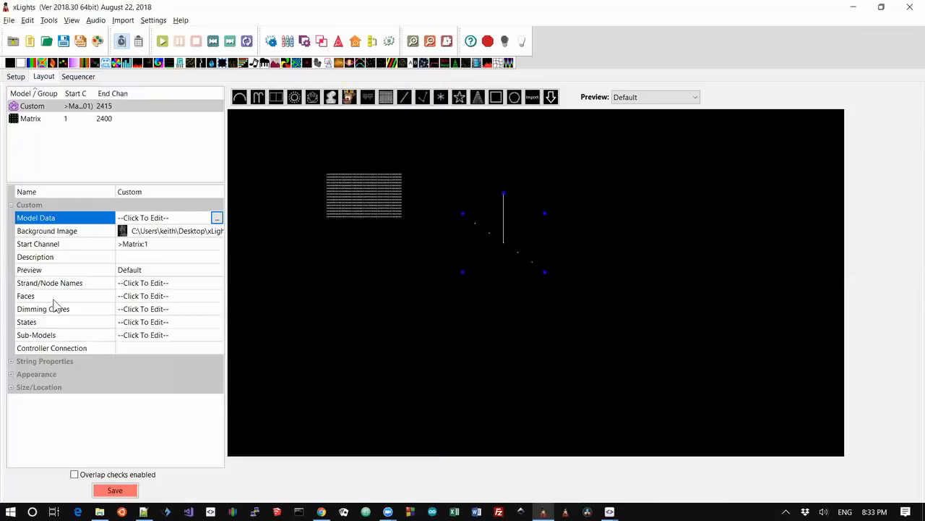
# Clear the custom model's background image property and reopen the model data.
pyautogui.click(145, 231)
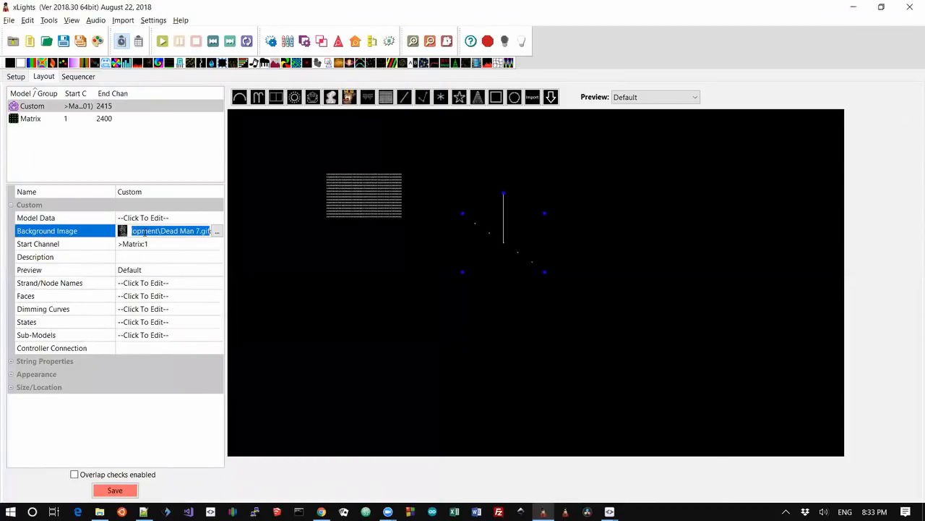
pyautogui.press('Delete')
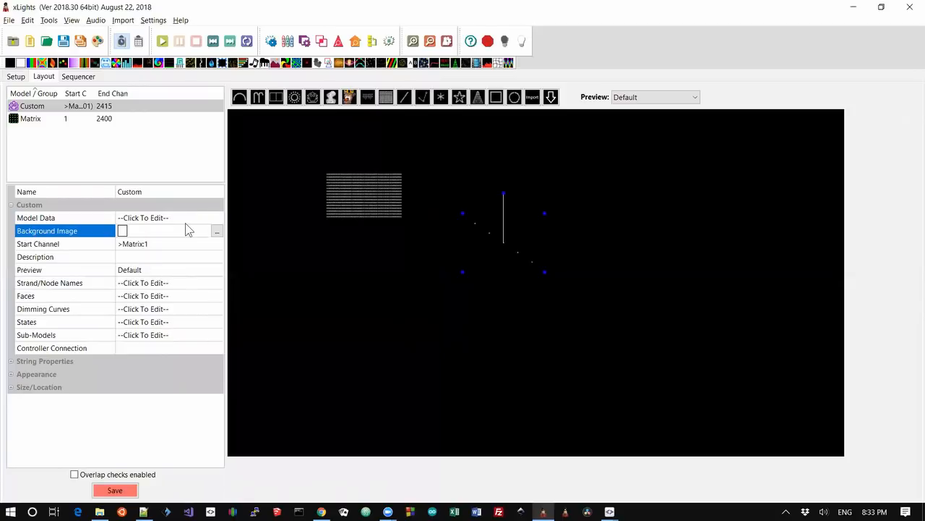
pyautogui.click(185, 222)
pyautogui.click(217, 220)
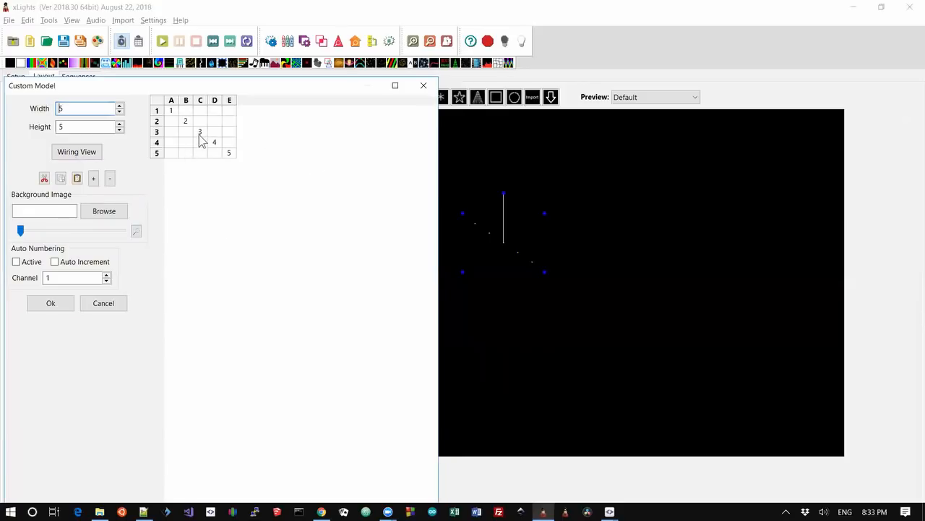
# Demonstrate the Horizontal Flip on the node grid, applying it twice to restore the original layout.
pyautogui.rightClick(179, 142)
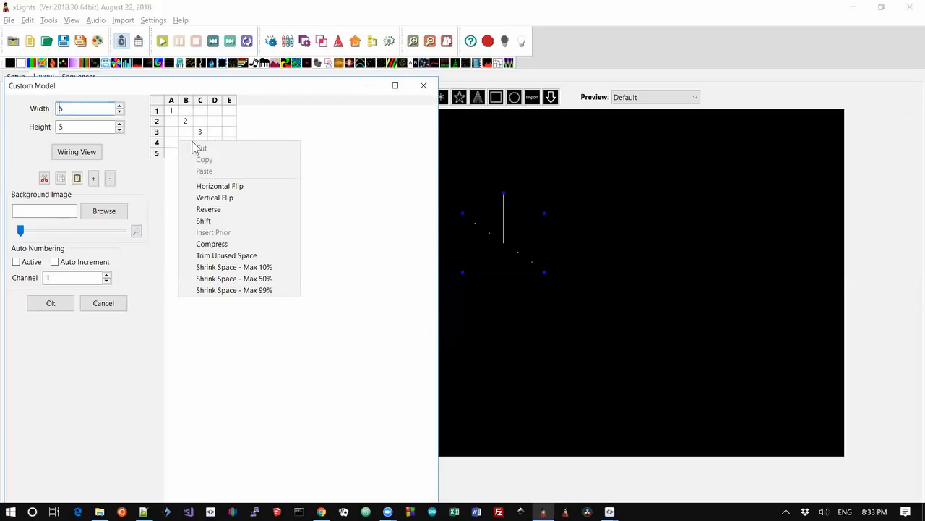
pyautogui.click(240, 190)
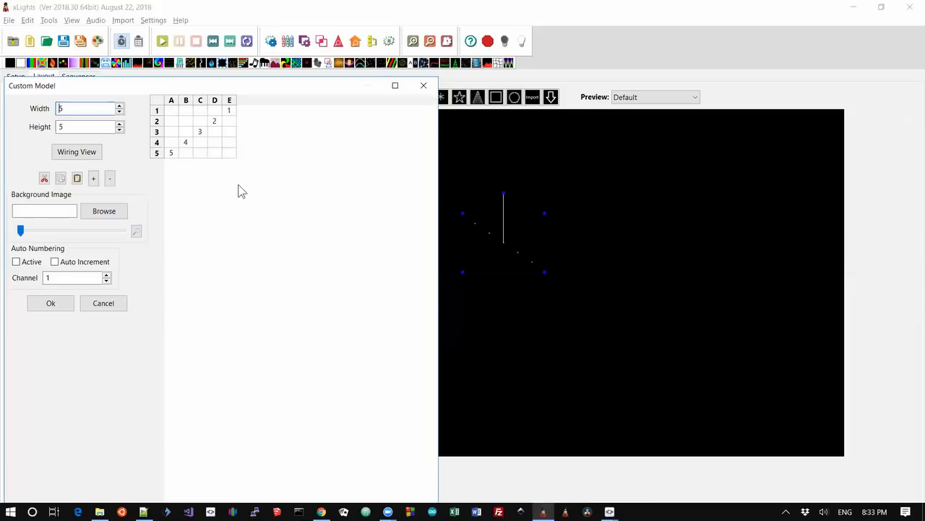
pyautogui.rightClick(225, 147)
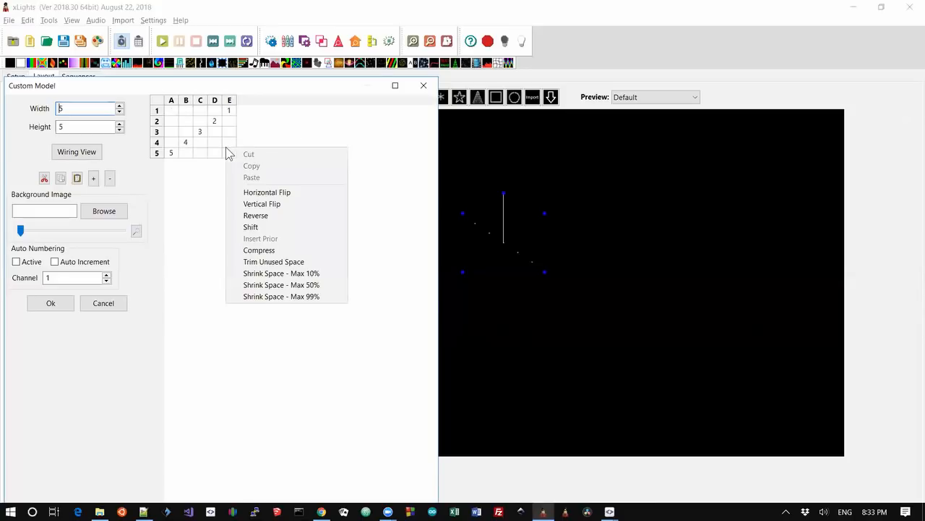
pyautogui.click(271, 193)
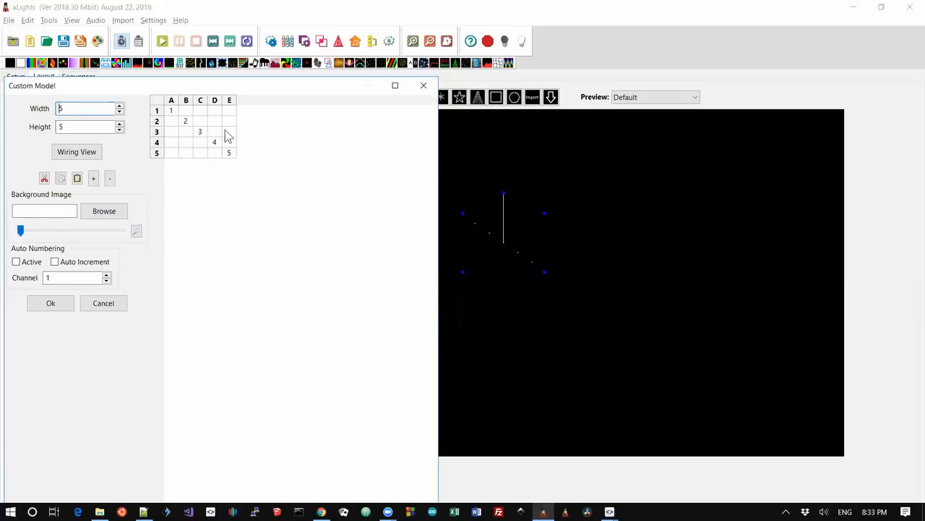
# Demonstrate the Vertical Flip on the node grid, applying it twice to restore the original layout.
pyautogui.rightClick(225, 130)
pyautogui.click(255, 186)
pyautogui.rightClick(225, 144)
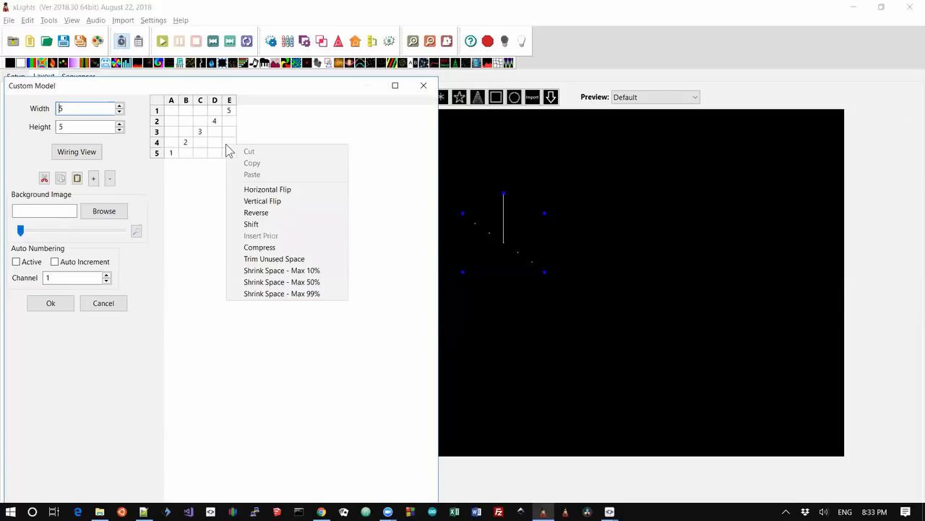
pyautogui.click(269, 201)
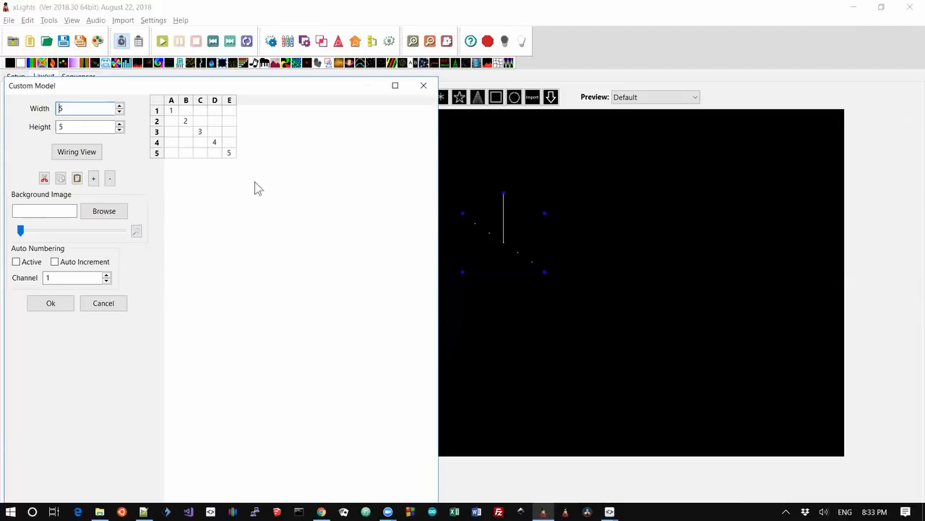
# Reverse the node numbering, and reverse it again to restore the original order.
pyautogui.rightClick(187, 143)
pyautogui.click(220, 209)
pyautogui.rightClick(184, 138)
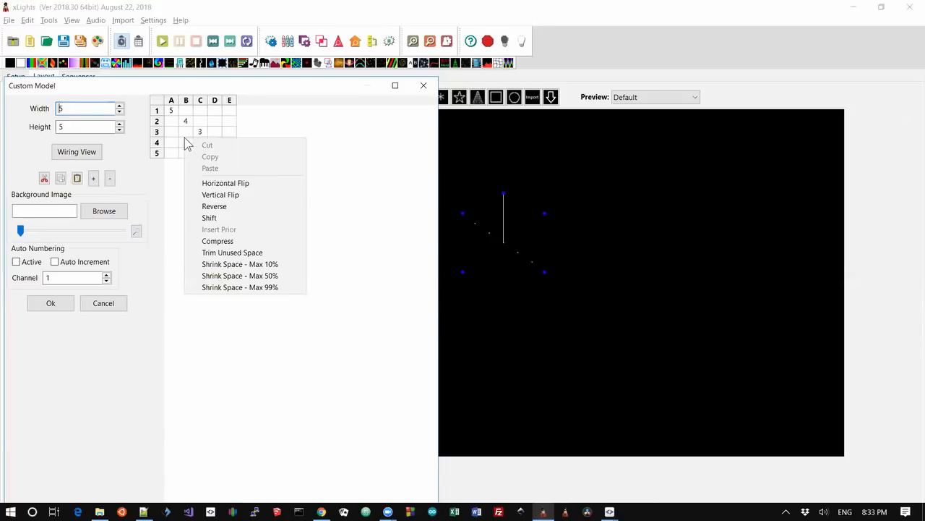
pyautogui.click(227, 206)
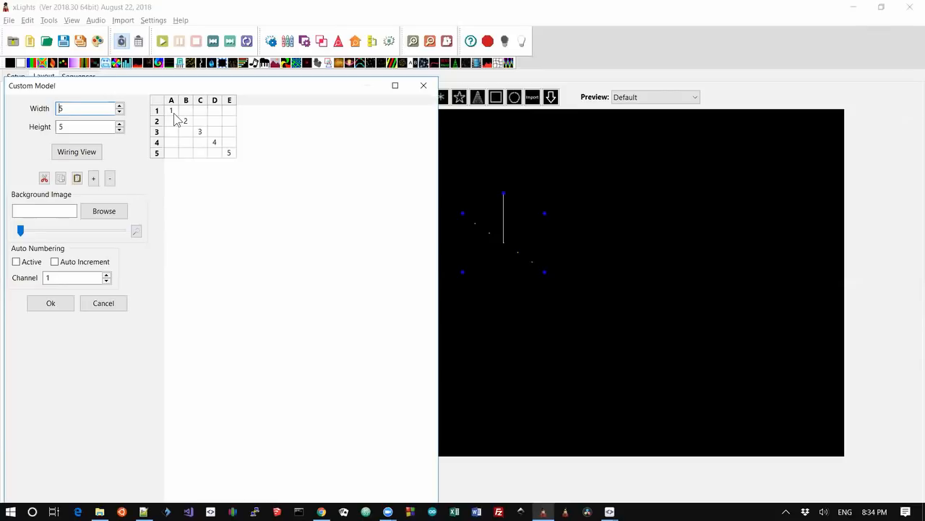
# Shift all node numbers in the custom model by 2.
pyautogui.click(229, 153)
pyautogui.write('5')
pyautogui.rightClick(184, 119)
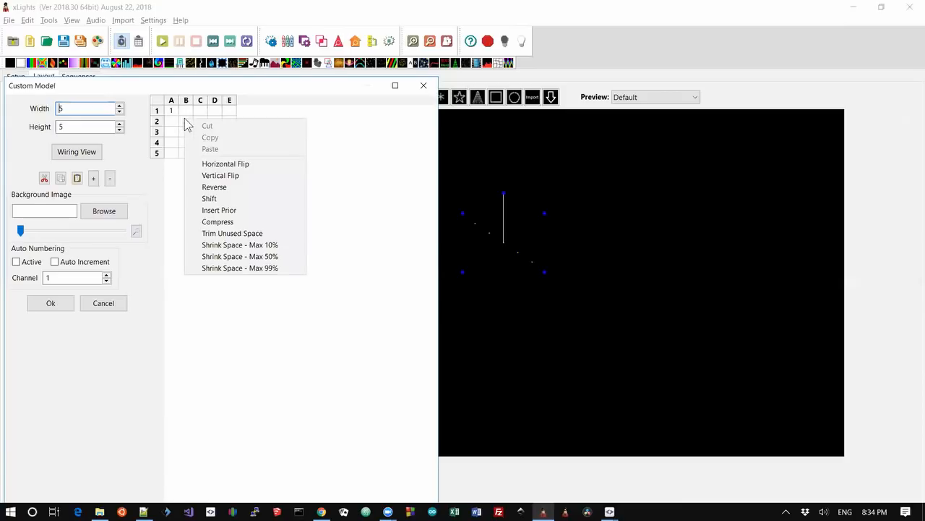
pyautogui.click(234, 199)
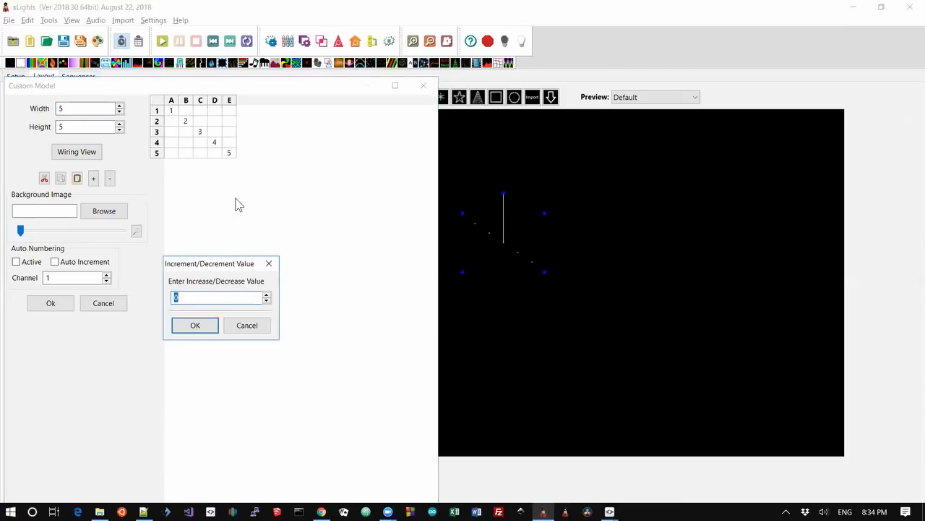
pyautogui.write('2')
pyautogui.click(195, 325)
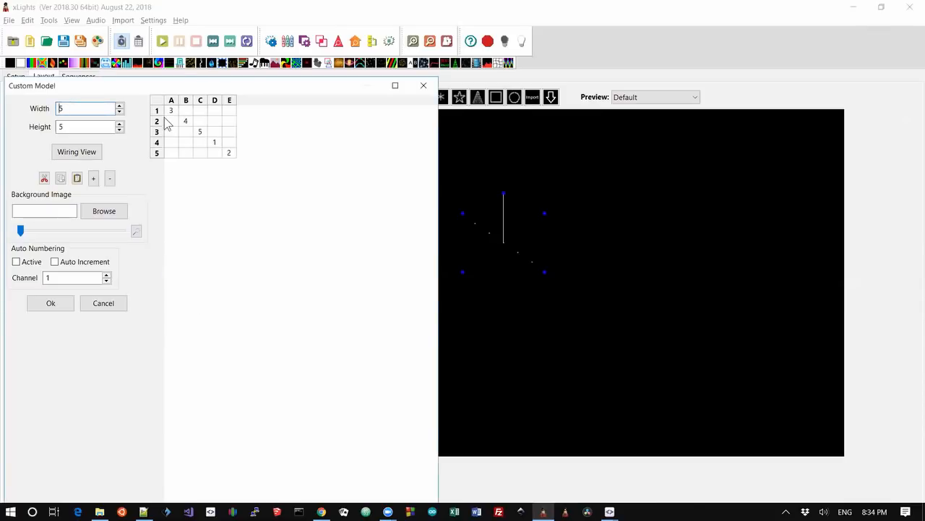
# Shift the node numbers by -2 to restore the original numbering.
pyautogui.rightClick(214, 144)
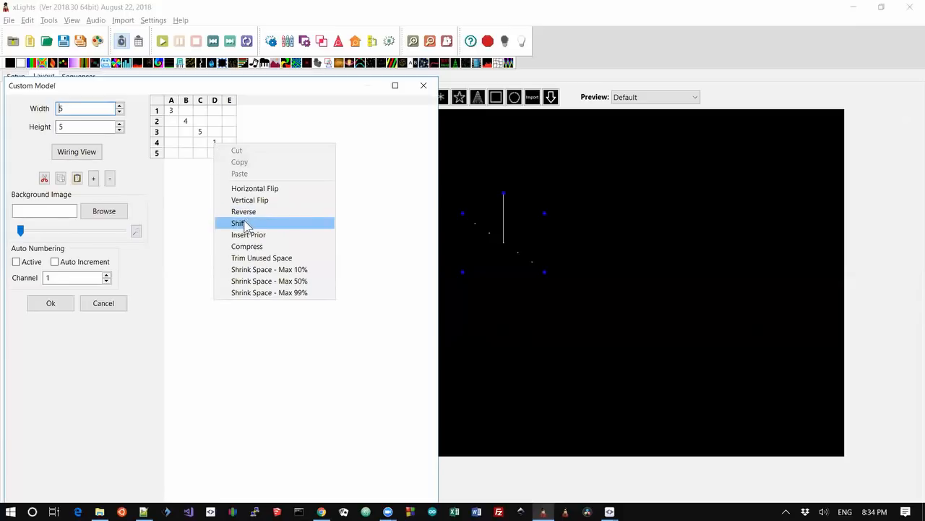
pyautogui.click(239, 223)
pyautogui.write('-2')
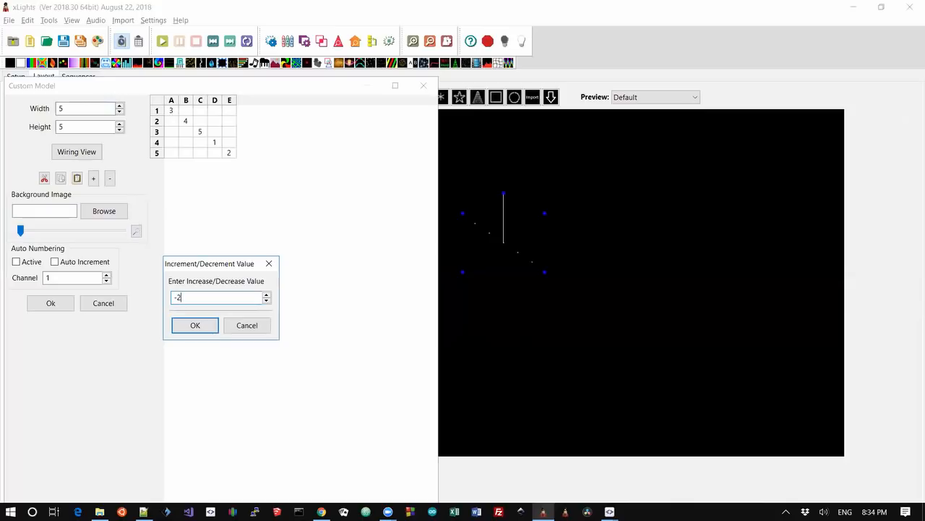
pyautogui.press('Return')
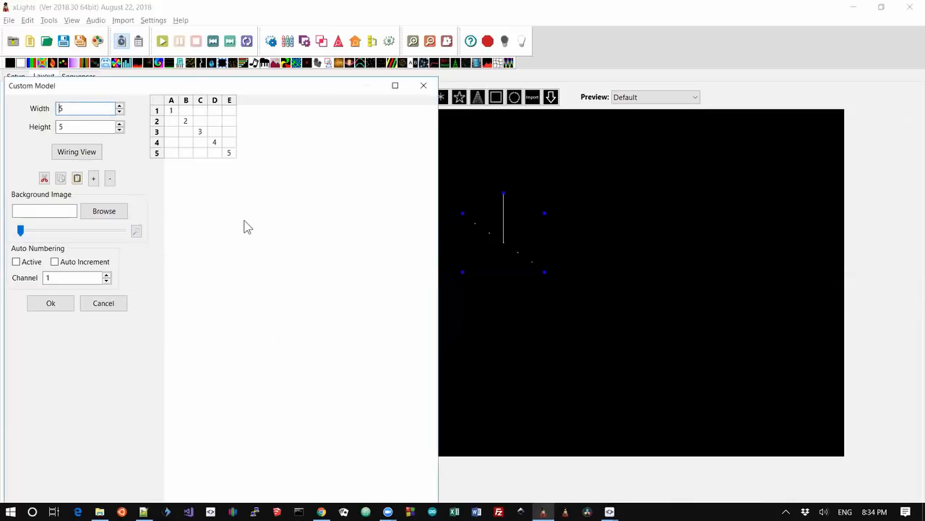
pyautogui.rightClick(185, 152)
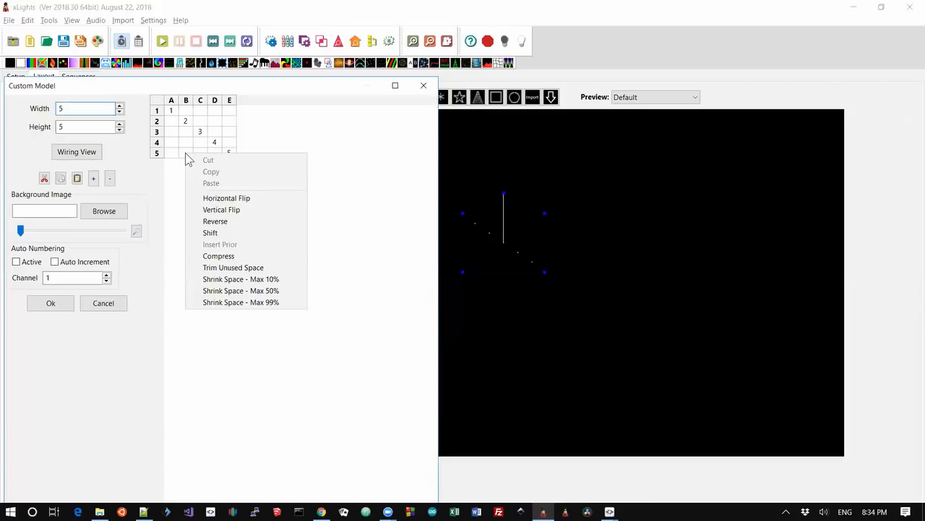
pyautogui.click(180, 142)
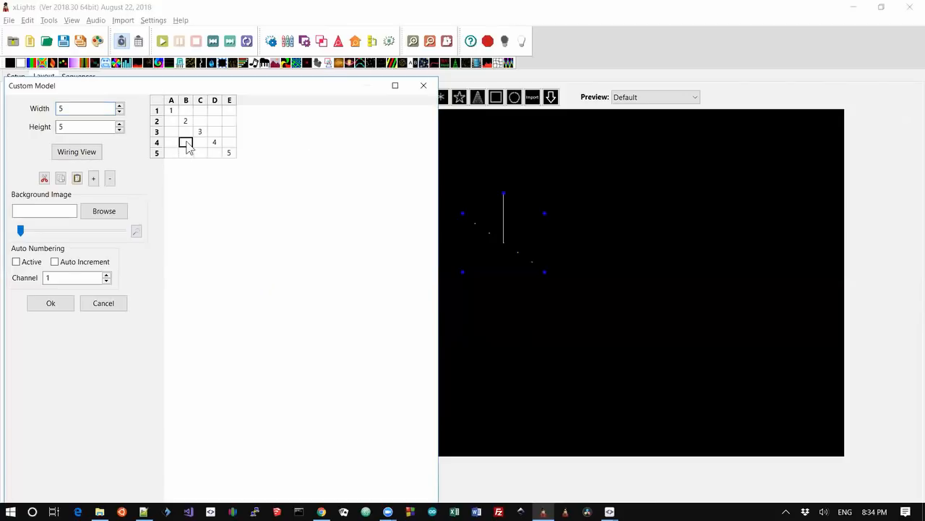
# Insert a gap of 1 node prior to node 3 in the custom model grid.
pyautogui.click(187, 133)
pyautogui.click(200, 133)
pyautogui.rightClick(201, 133)
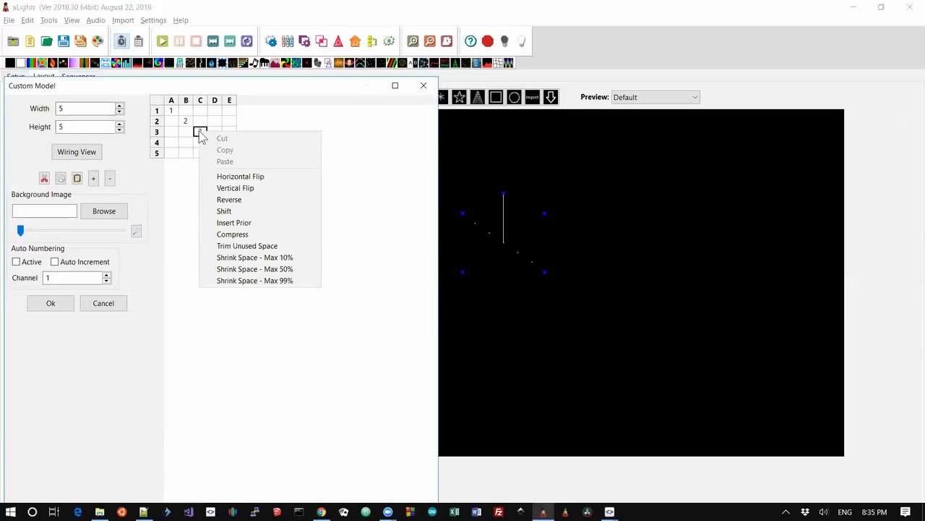
pyautogui.click(235, 224)
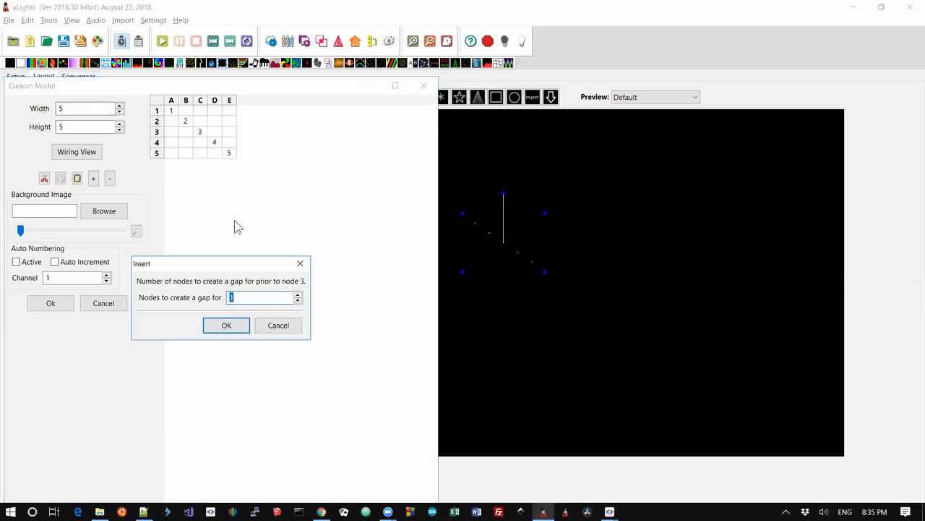
pyautogui.click(240, 327)
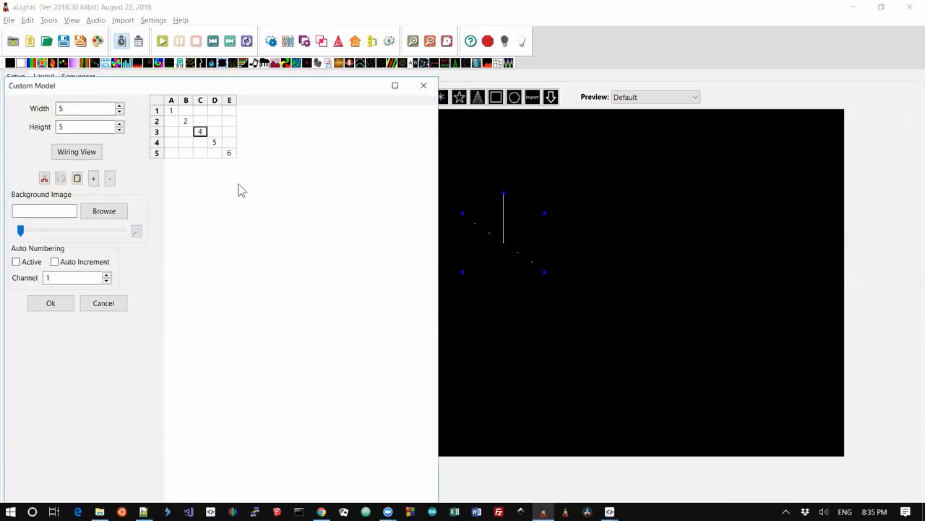
# Enter node 3 in cell D2 and clear that cell again.
pyautogui.click(214, 122)
pyautogui.write('3')
pyautogui.press('Return')
pyautogui.click(217, 122)
pyautogui.press('BackSpace')
pyautogui.press('Return')
# Compress the node numbering to close the gap before node 4.
pyautogui.rightClick(186, 133)
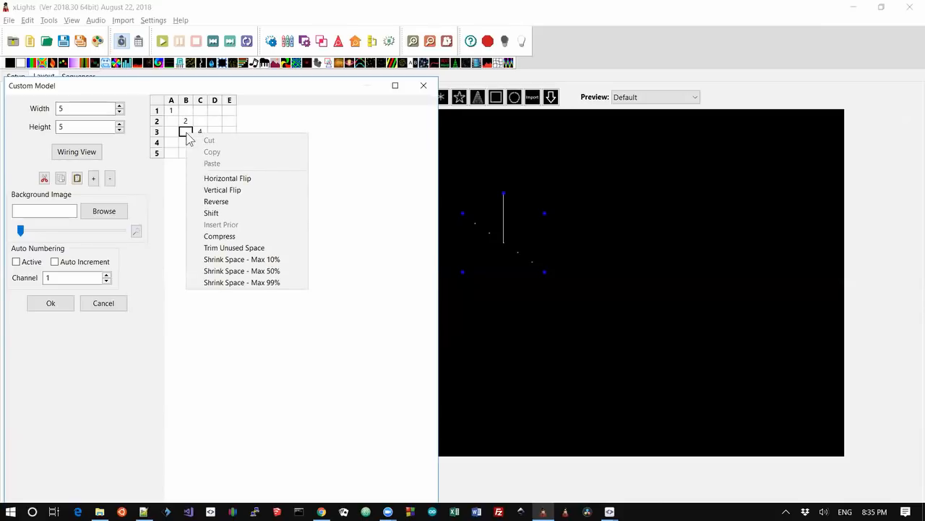
pyautogui.click(221, 237)
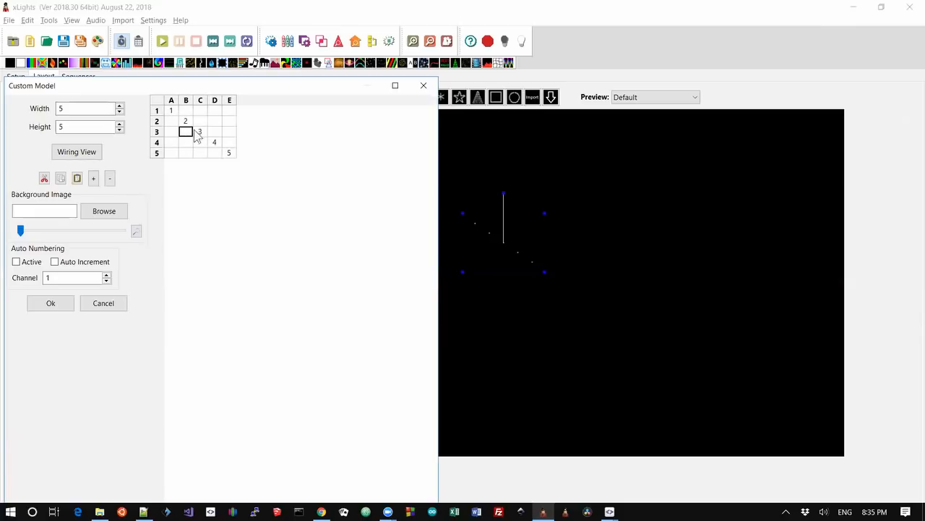
# Delete nodes 2 and 4 from cells B2 and D4 to leave gaps in the numbering.
pyautogui.click(186, 120)
pyautogui.press('BackSpace')
pyautogui.press('Down')
pyautogui.press('Right')
pyautogui.press('Right')
pyautogui.press('Down')
pyautogui.press('BackSpace')
pyautogui.press('Down')
# Compress the numbering of the three remaining nodes so that it is consecutive.
pyautogui.rightClick(208, 123)
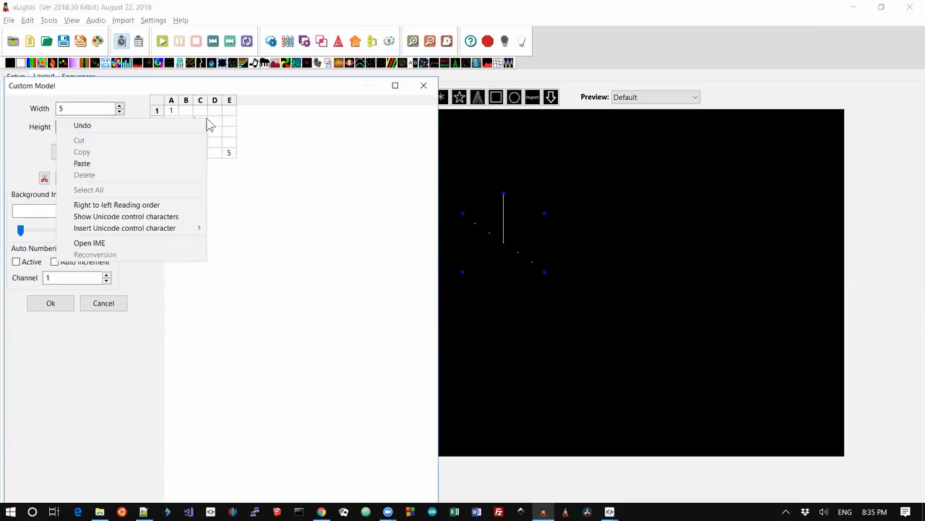
pyautogui.rightClick(230, 123)
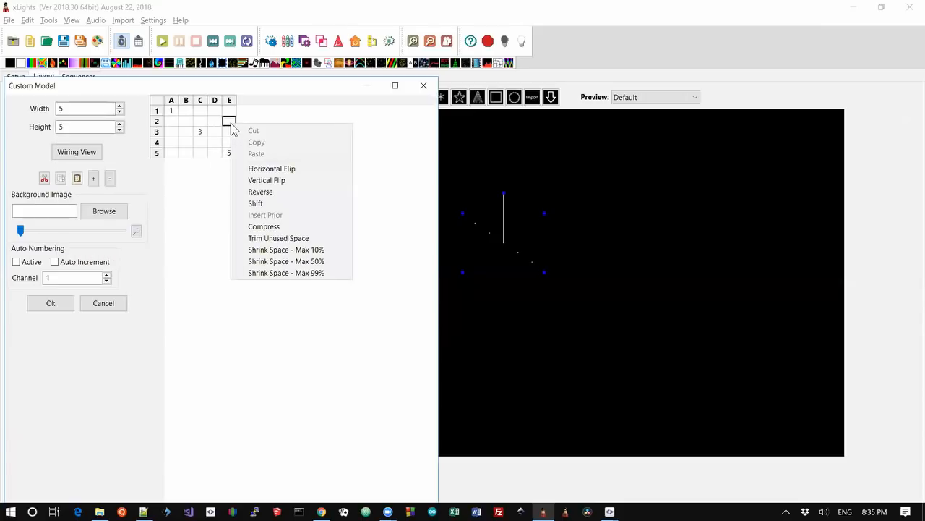
pyautogui.click(266, 226)
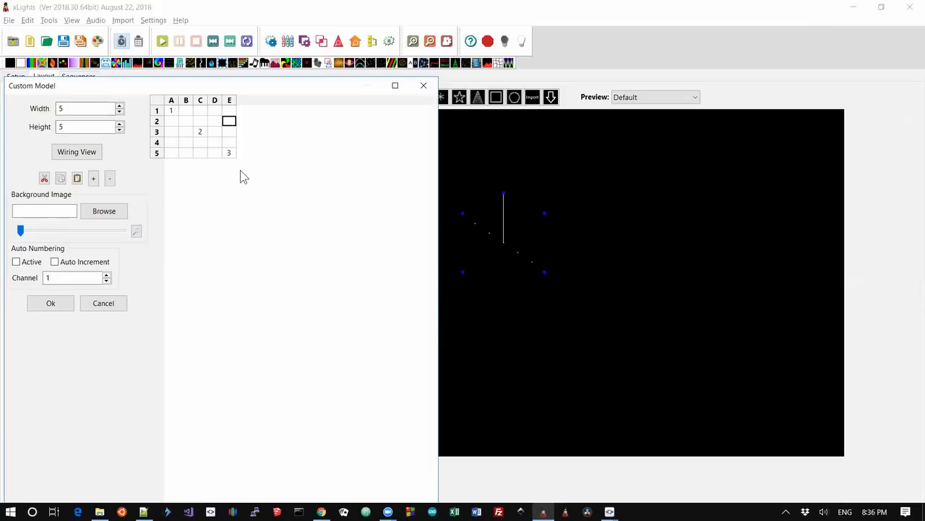
# Clear the three nodes from cells A1, C3 and E5 of the custom model grid.
pyautogui.rightClick(187, 145)
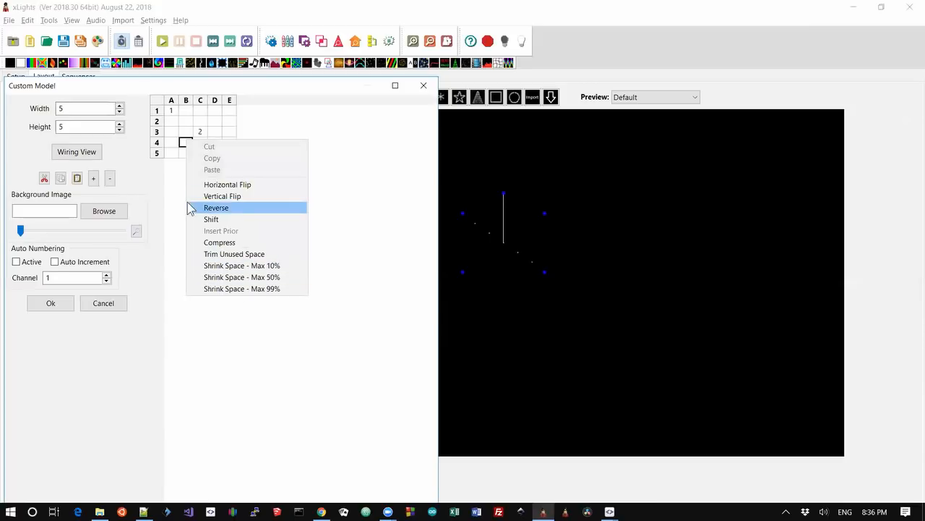
pyautogui.click(173, 120)
pyautogui.press('Up')
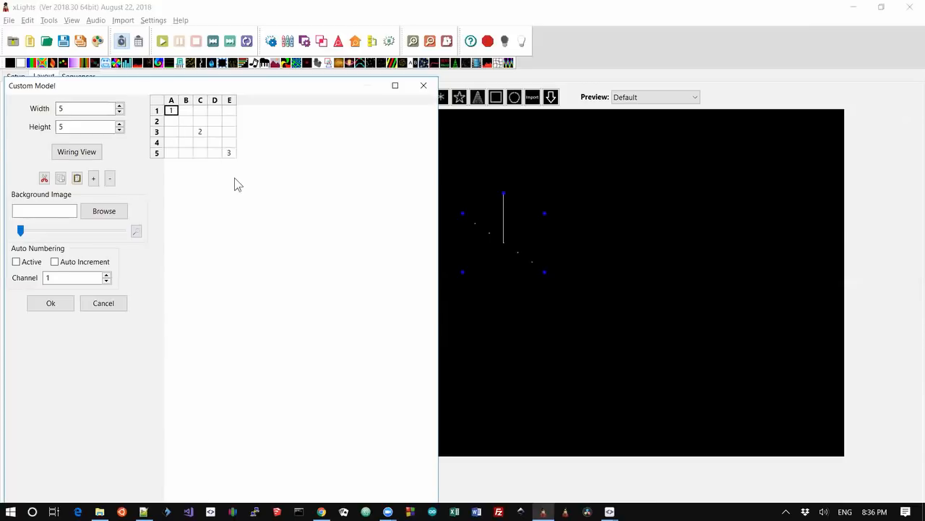
pyautogui.press('Delete')
pyautogui.press('Down')
pyautogui.press('Right')
pyautogui.press('Down')
pyautogui.press('Delete')
pyautogui.press('Down')
# Enter node 1 in cell B2 and node 2 in cell D4, leaving empty cells around them.
pyautogui.press('Down')
pyautogui.press('Right')
pyautogui.press('Right')
pyautogui.press('Delete')
pyautogui.press('Up')
pyautogui.press('Up')
pyautogui.press('Up')
pyautogui.press('Left')
pyautogui.press('Left')
pyautogui.press('Left')
pyautogui.write('1')
pyautogui.press('Return')
pyautogui.press('Right')
pyautogui.press('Right')
pyautogui.press('Down')
pyautogui.write('2')
pyautogui.press('Return')
# Trim the unused space around the nodes and accept the custom model changes.
pyautogui.rightClick(210, 131)
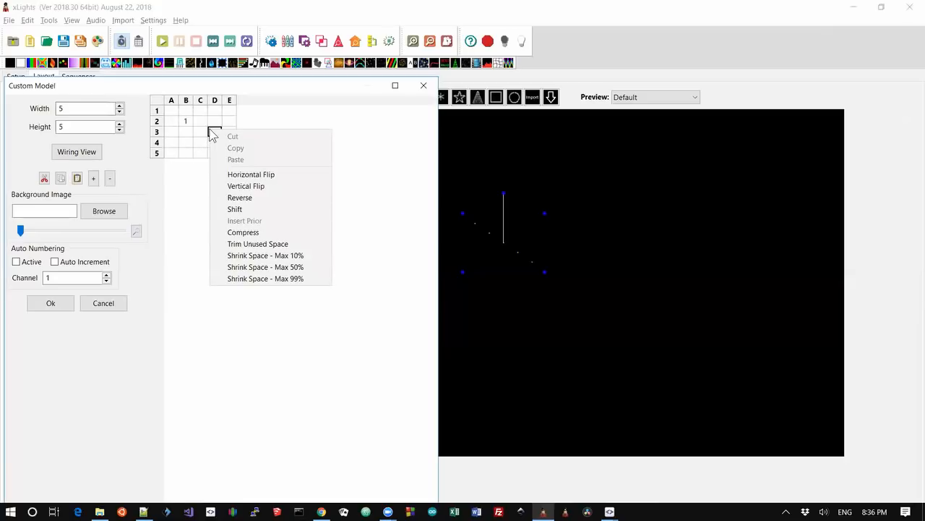
pyautogui.click(253, 248)
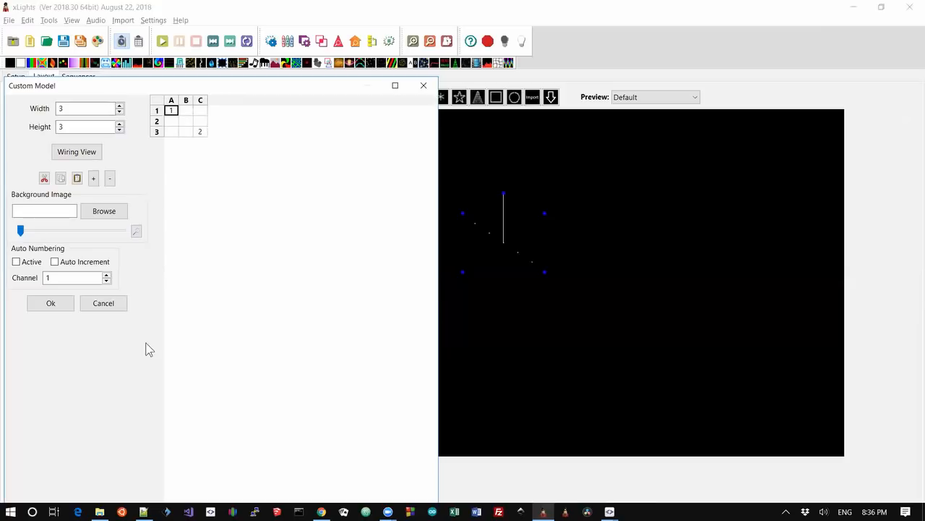
pyautogui.click(51, 303)
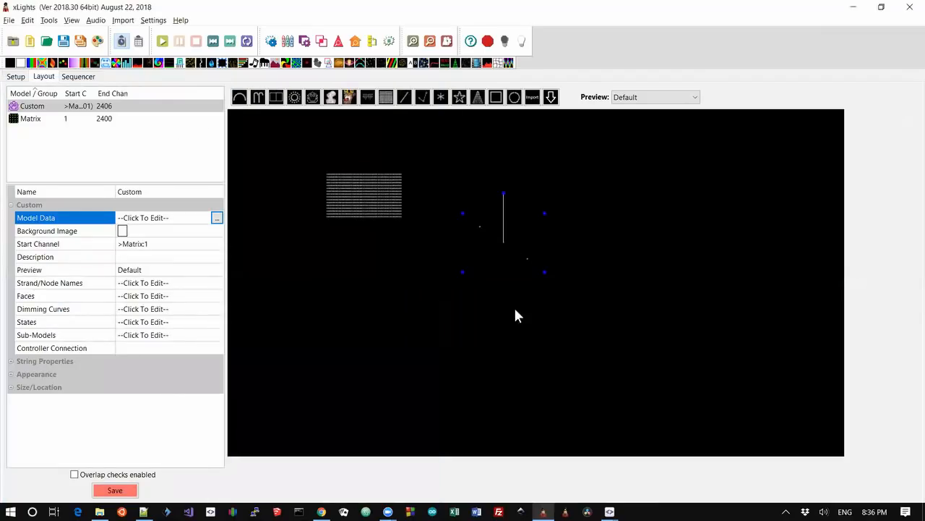
# Download Boscoyo Studio's ChromaFlakes 36"--3 prong snowflake into the empty area beside the custom model, and enlarge it.
pyautogui.click(551, 97)
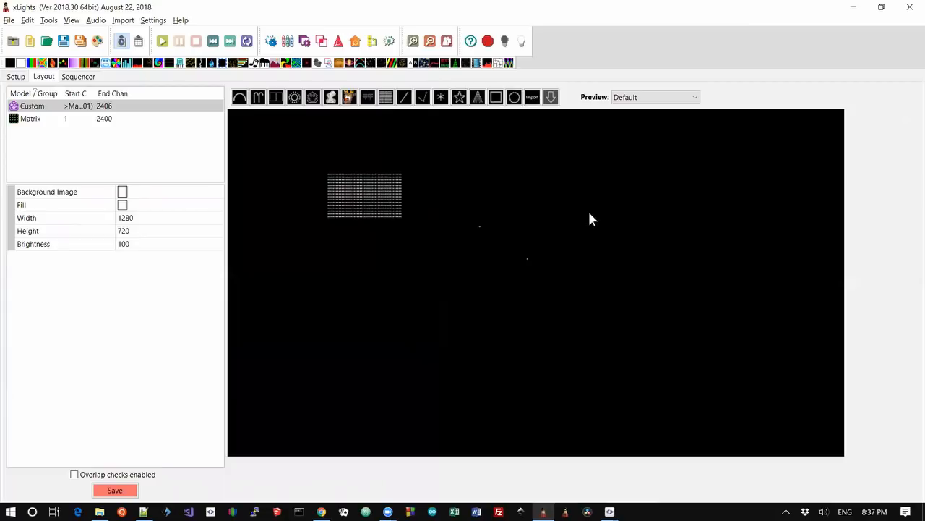
pyautogui.click(619, 208)
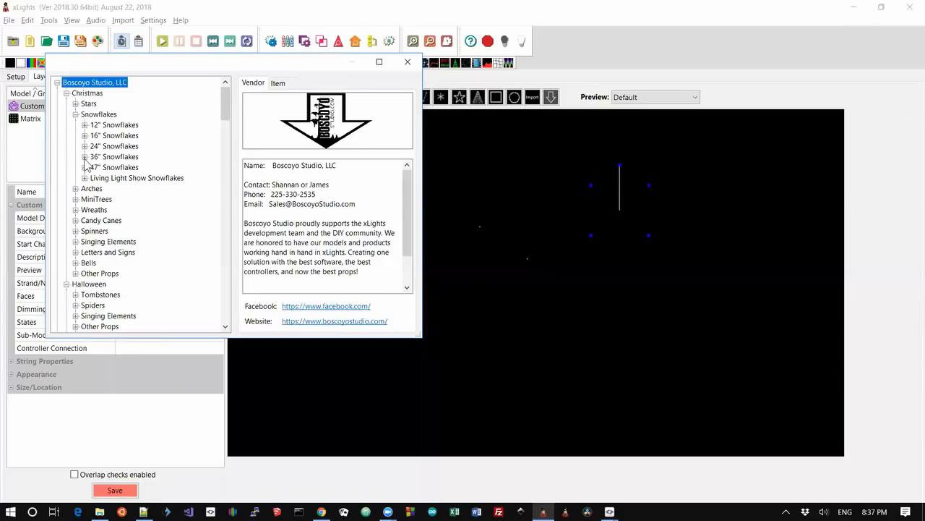
pyautogui.click(85, 157)
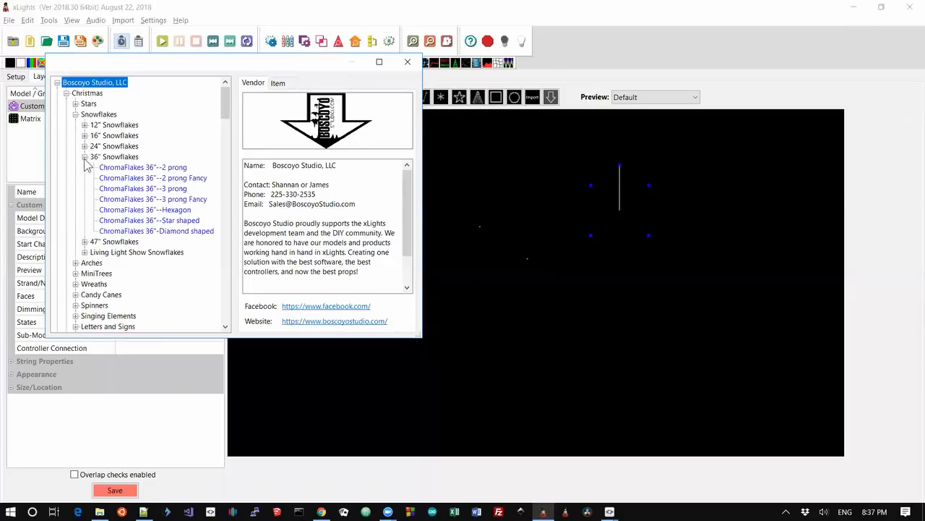
pyautogui.click(160, 190)
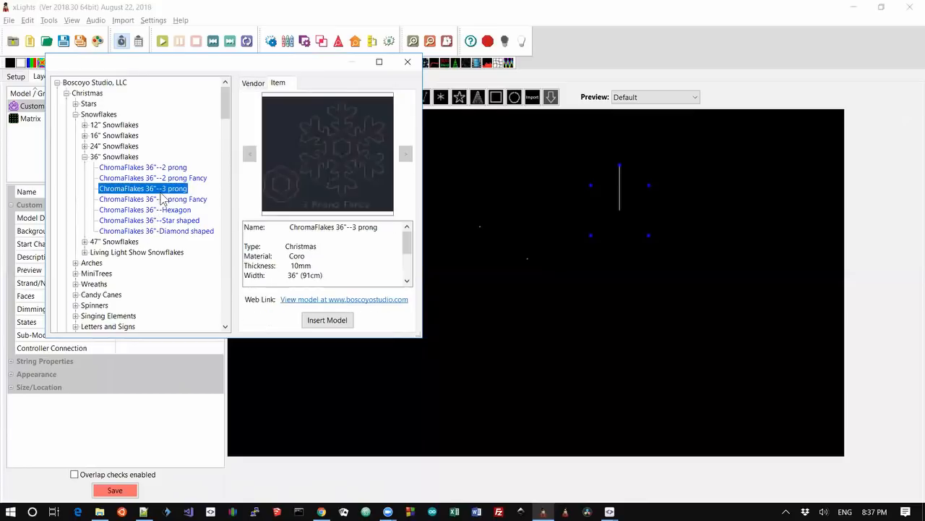
pyautogui.click(319, 325)
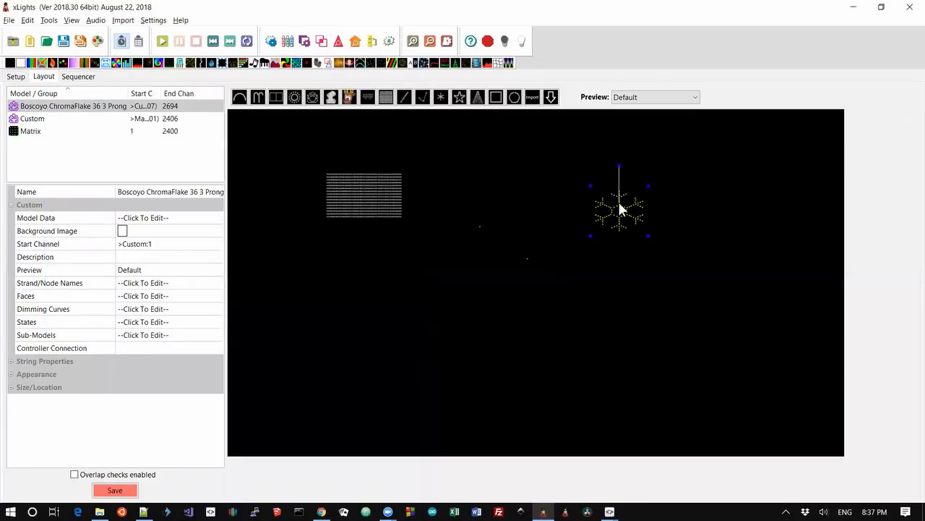
pyautogui.moveTo(648, 186); pyautogui.dragTo(670, 163)
# Try Shrink Space - Max 10% on the snowflake's model data in a maximized view, and discard the change.
pyautogui.click(183, 219)
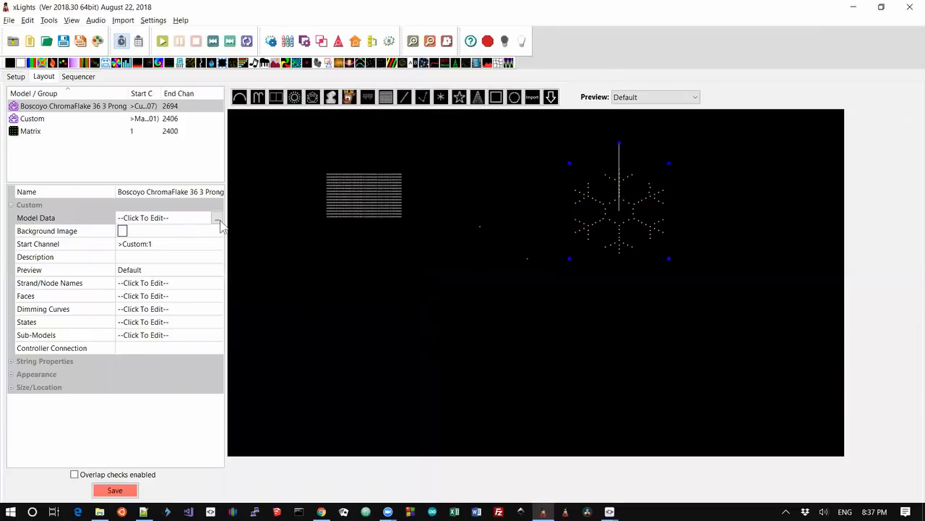
pyautogui.click(218, 219)
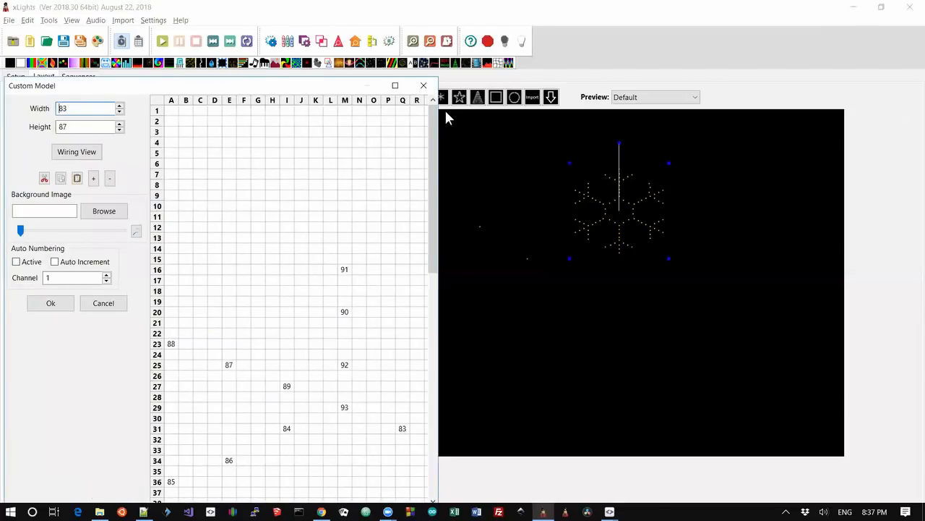
pyautogui.click(394, 85)
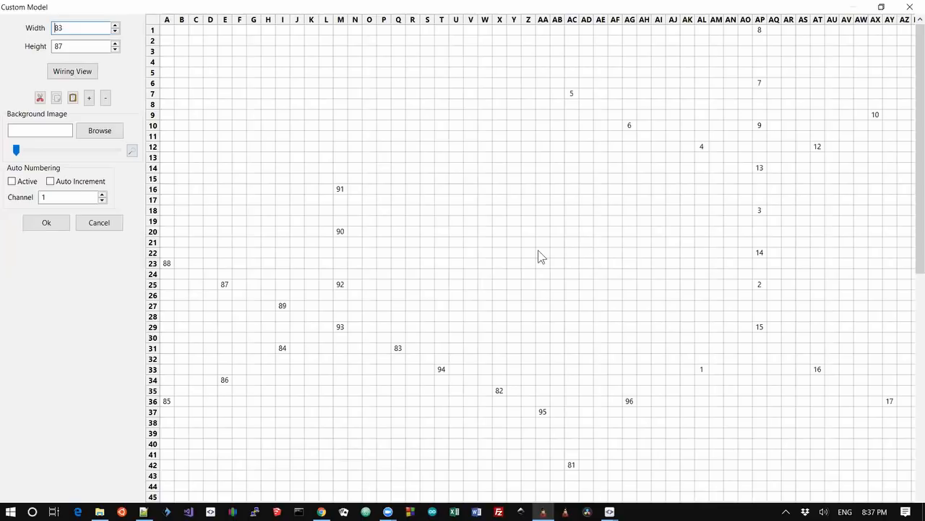
pyautogui.click(105, 99)
pyautogui.click(105, 99)
pyautogui.click(105, 99)
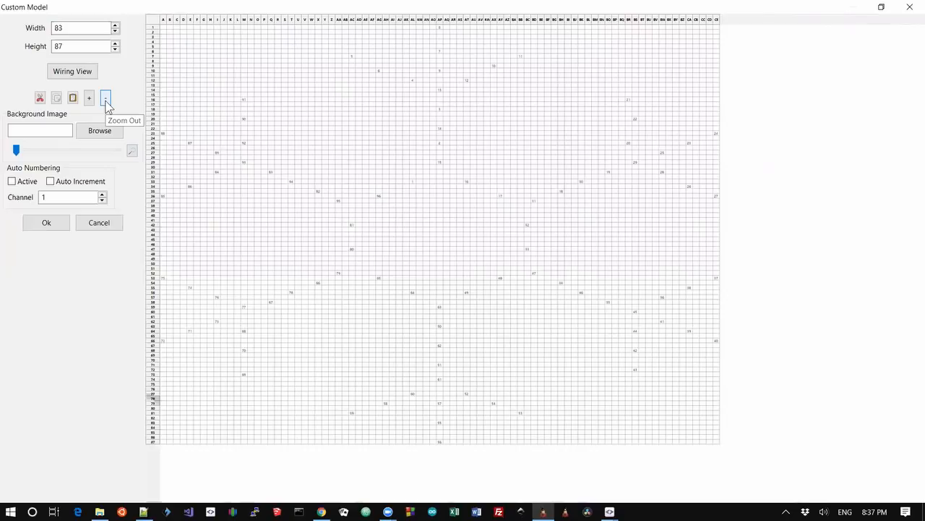
pyautogui.rightClick(457, 197)
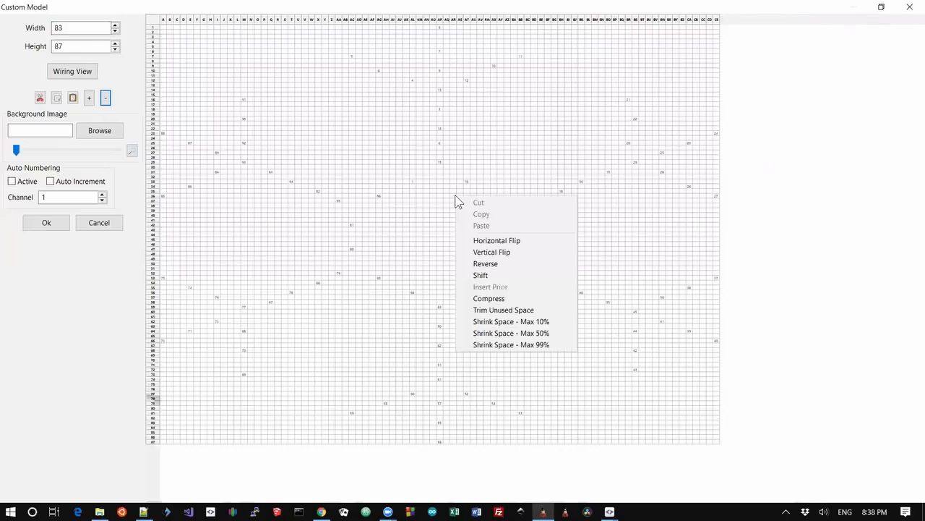
pyautogui.click(533, 327)
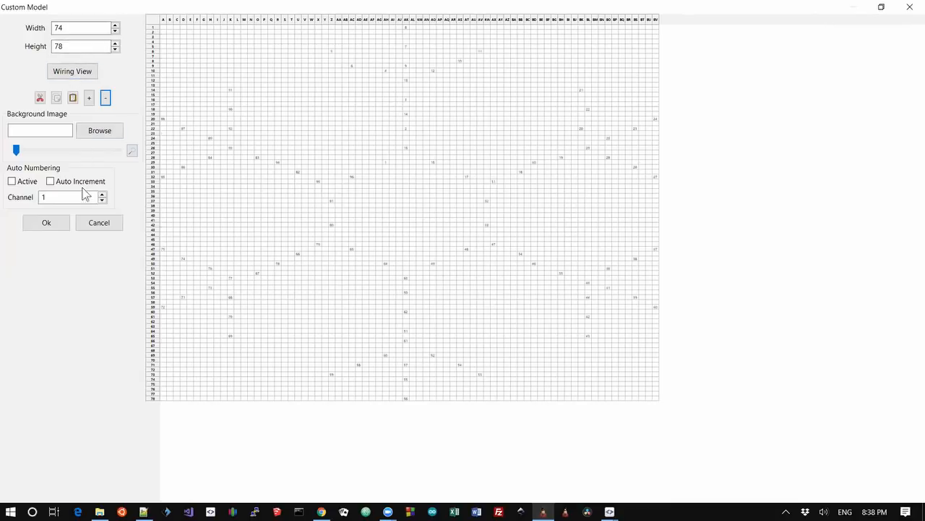
pyautogui.click(94, 225)
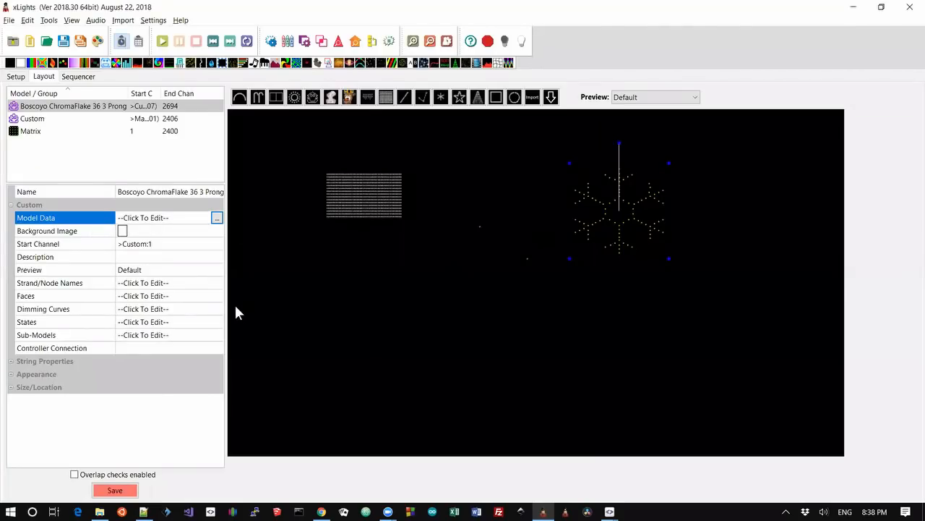
# Reopen the snowflake's model data, try Shrink Space - Max 50% on its grid, and discard the change.
pyautogui.click(216, 217)
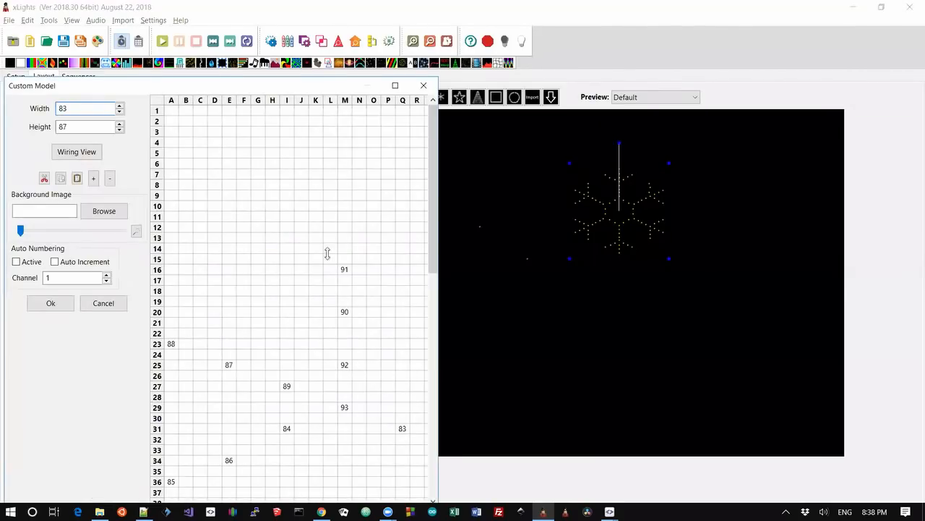
pyautogui.click(395, 86)
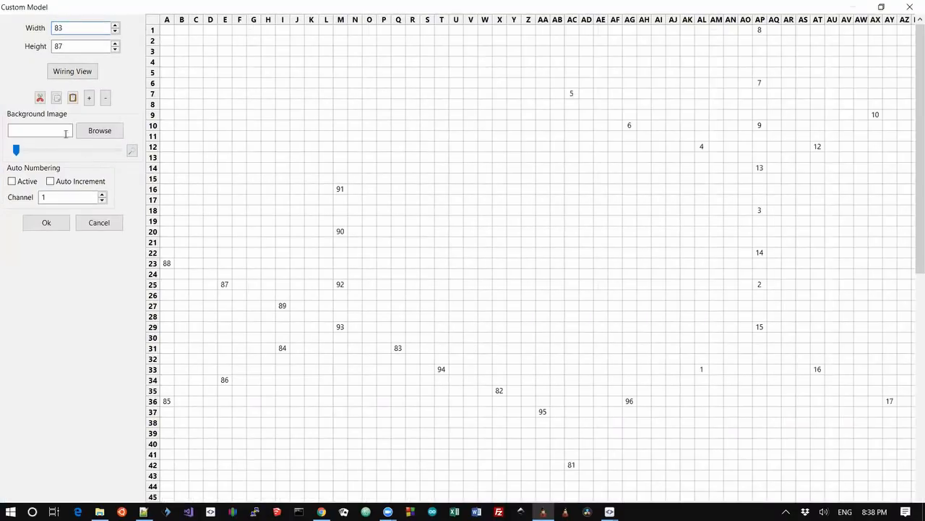
pyautogui.click(105, 99)
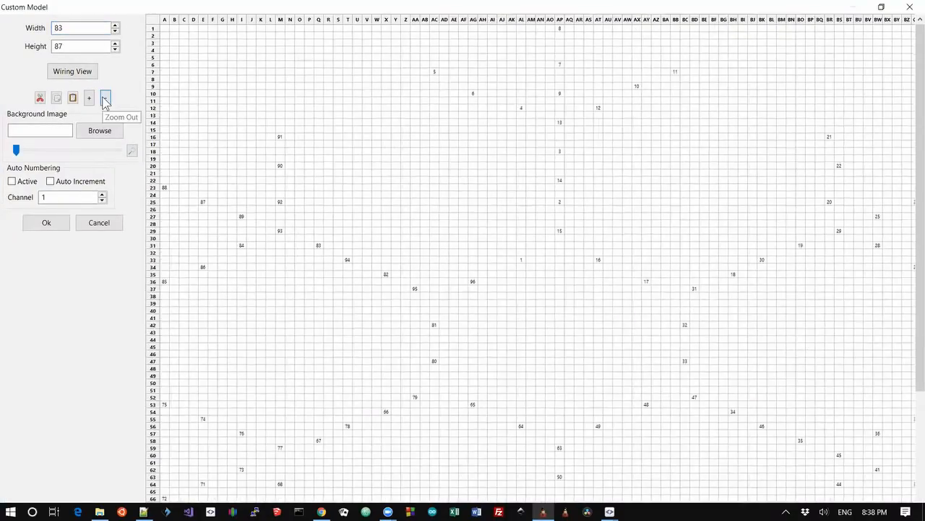
pyautogui.click(105, 99)
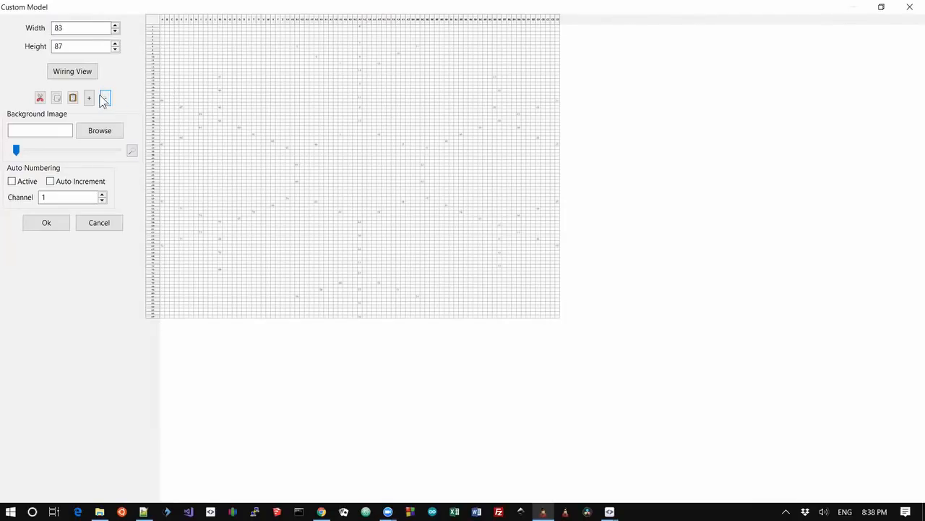
pyautogui.click(92, 96)
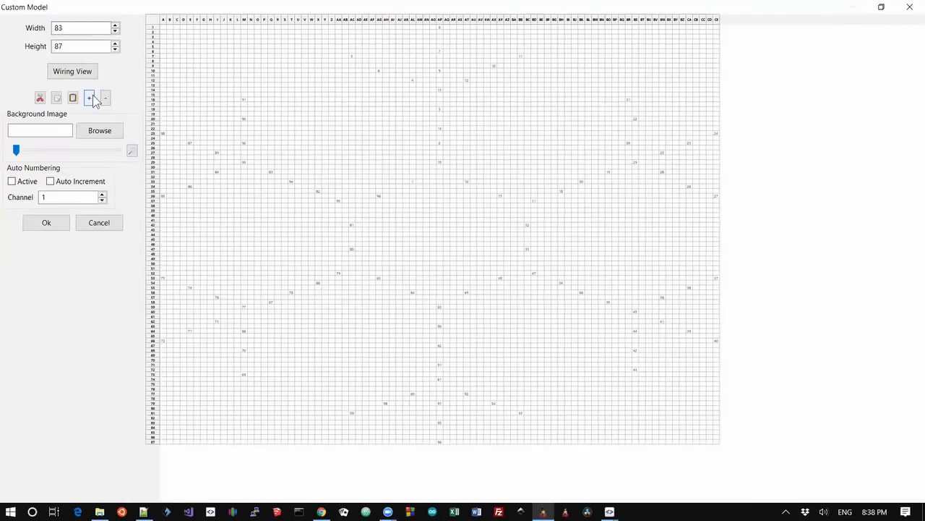
pyautogui.rightClick(323, 166)
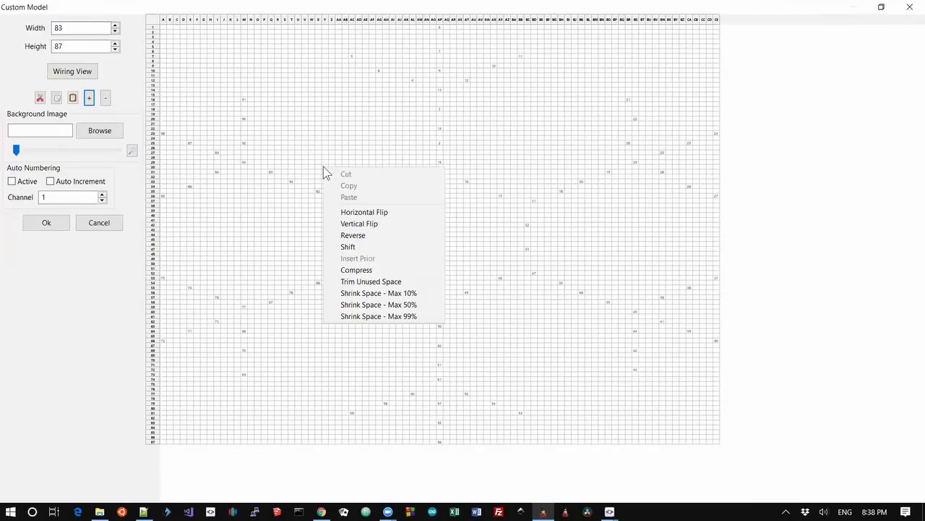
pyautogui.click(390, 304)
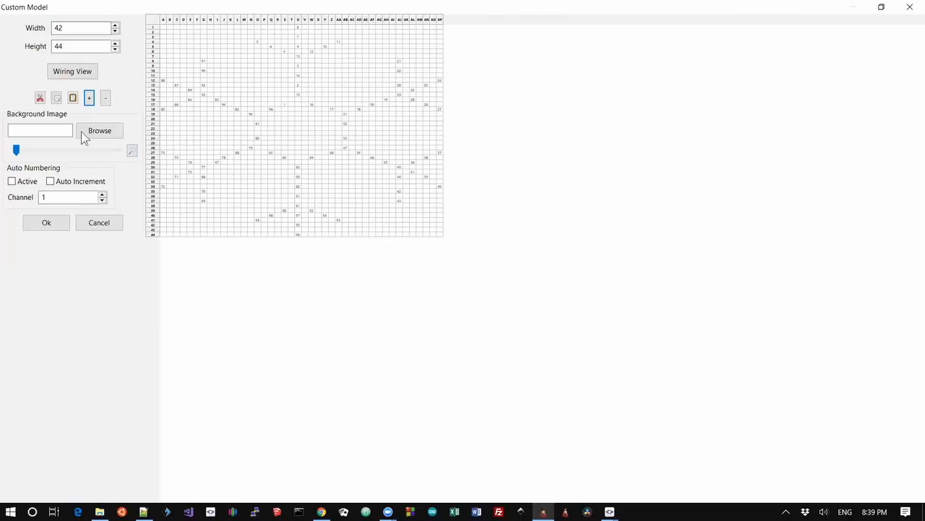
pyautogui.click(88, 102)
pyautogui.click(88, 102)
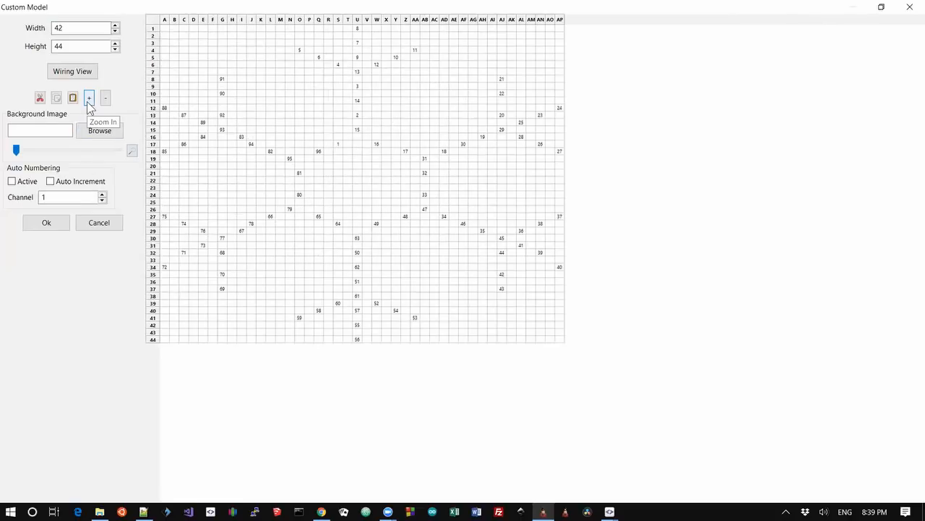
pyautogui.click(222, 238)
pyautogui.click(113, 223)
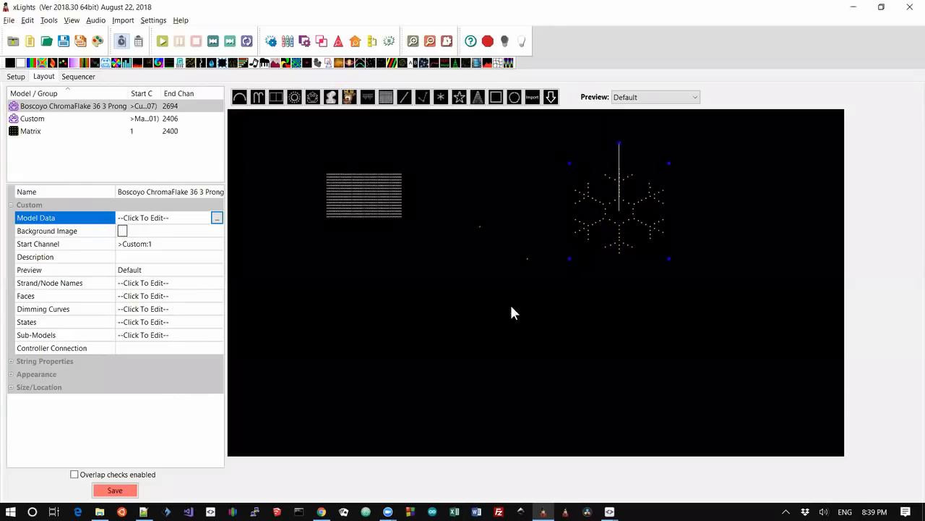
# Reopen the snowflake's model data in a maximized view, apply Shrink Space - Max 99% to its grid, and accept the change.
pyautogui.click(216, 217)
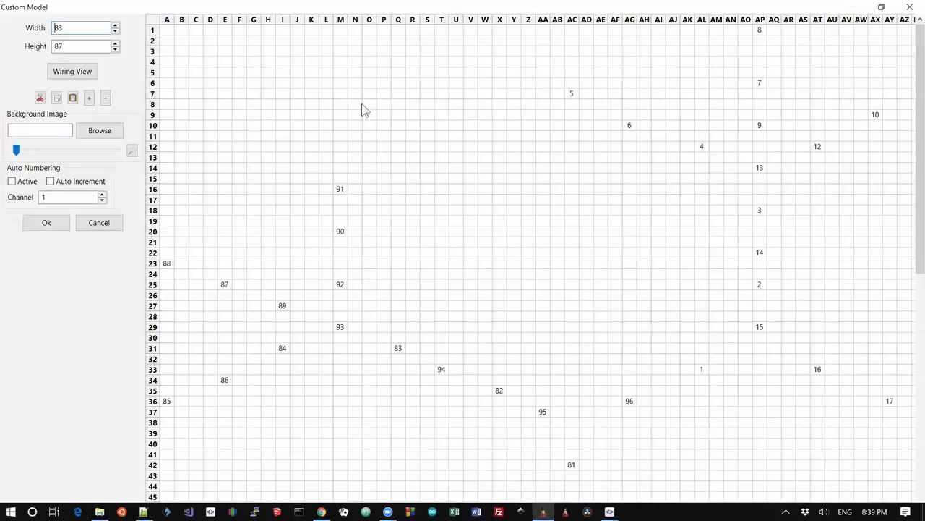
pyautogui.click(394, 85)
pyautogui.click(105, 98)
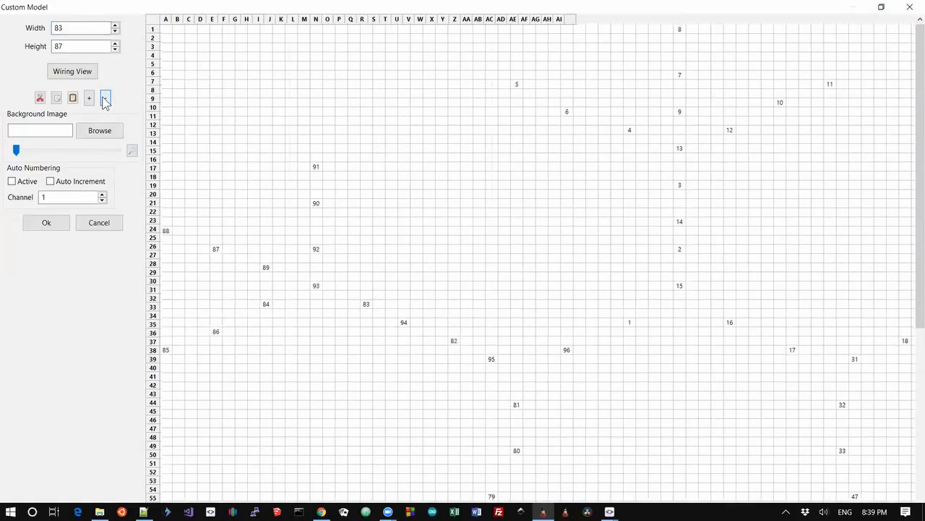
pyautogui.click(105, 98)
pyautogui.click(105, 99)
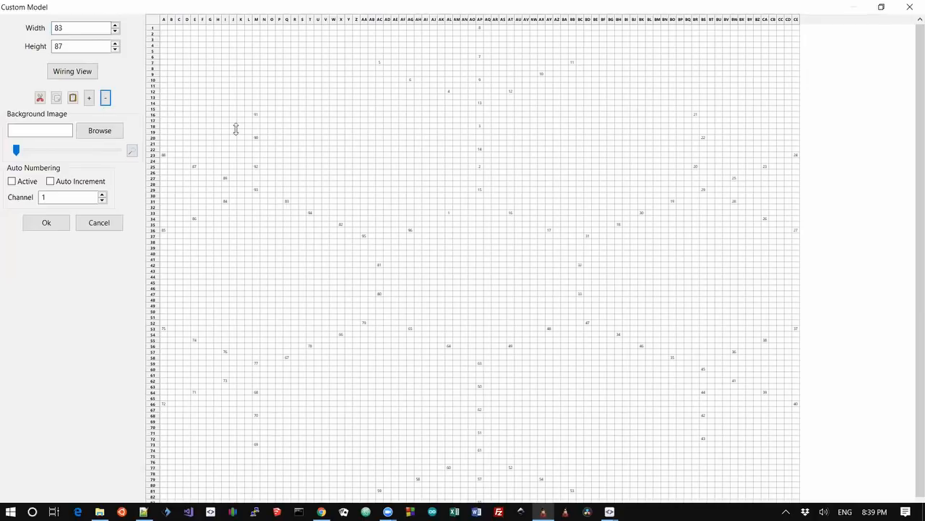
pyautogui.rightClick(237, 128)
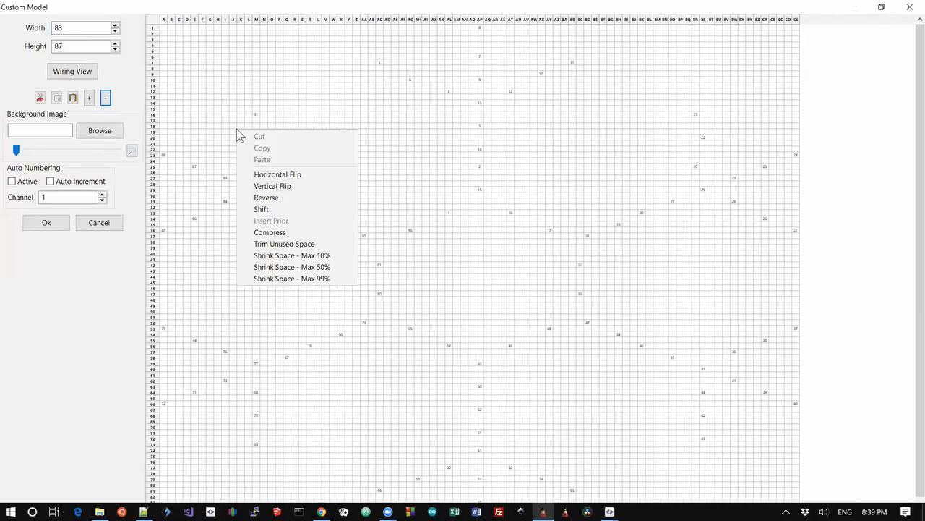
pyautogui.click(326, 279)
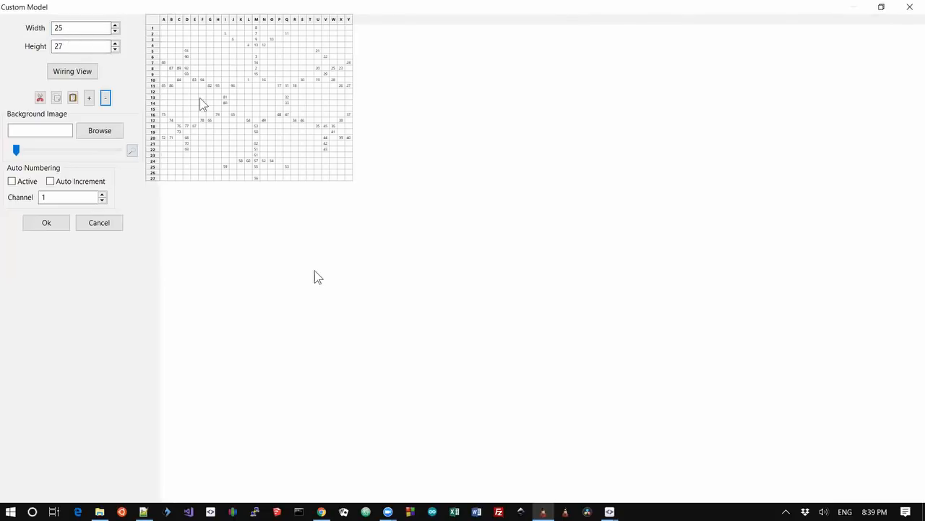
pyautogui.click(90, 98)
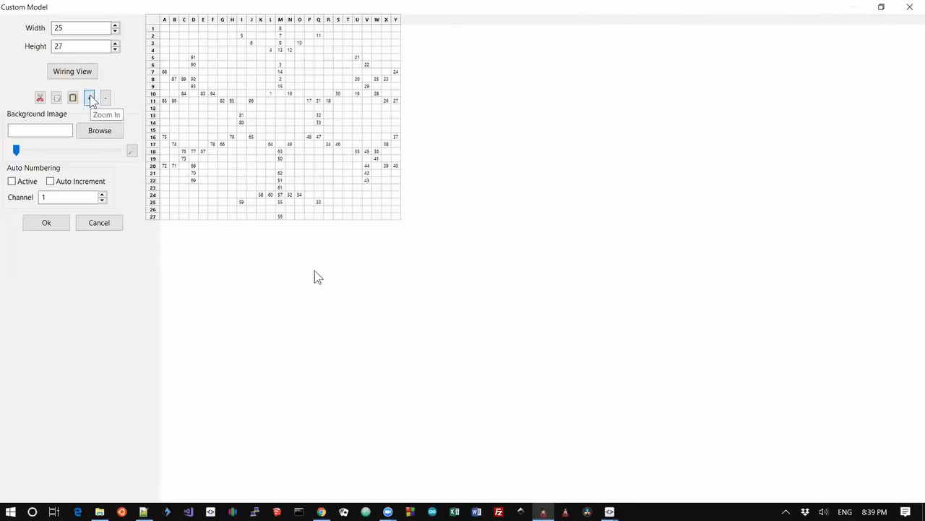
pyautogui.click(90, 98)
pyautogui.click(90, 99)
pyautogui.click(90, 98)
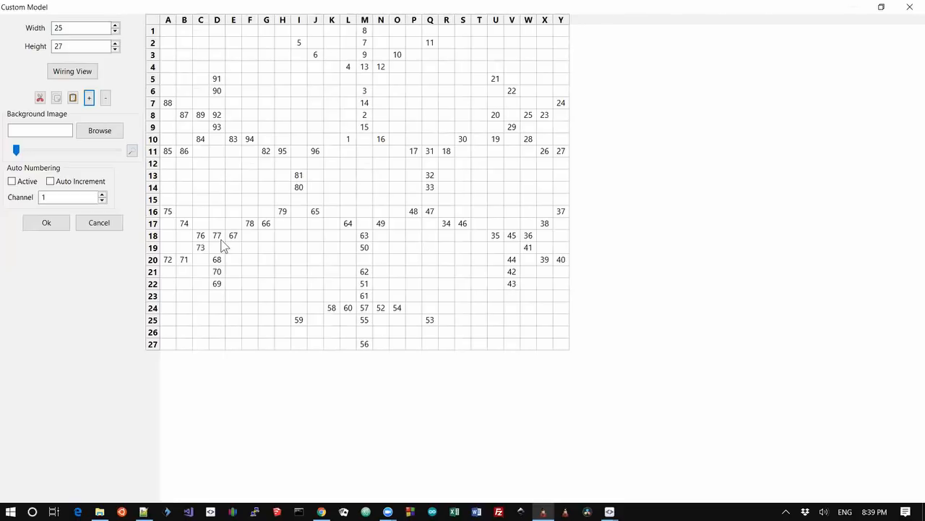
pyautogui.click(34, 223)
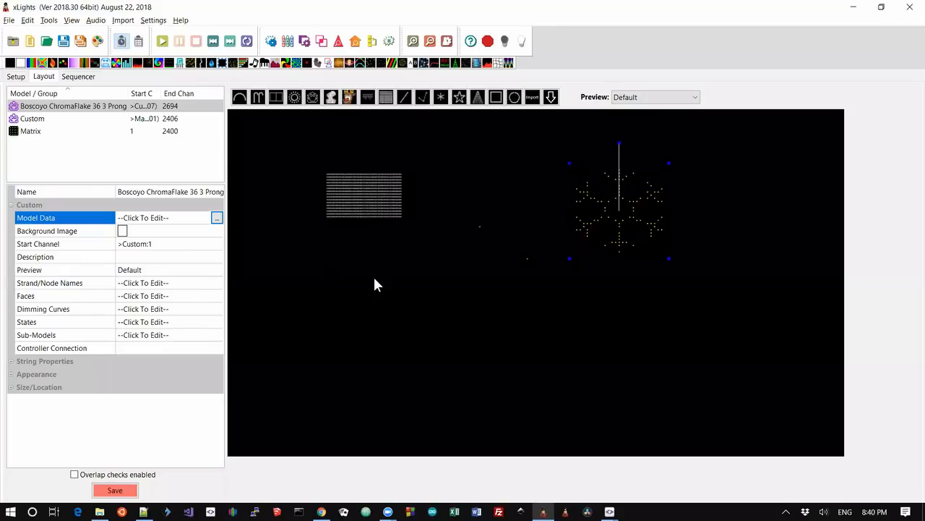
# Reduce the size of the snowflake model in the layout and deselect it.
pyautogui.click(611, 212)
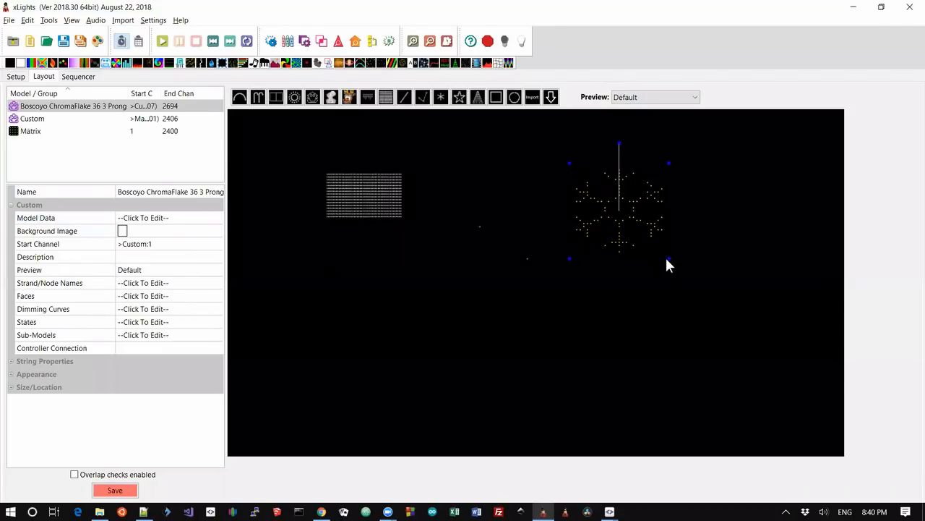
pyautogui.moveTo(667, 259); pyautogui.dragTo(646, 240)
pyautogui.click(626, 296)
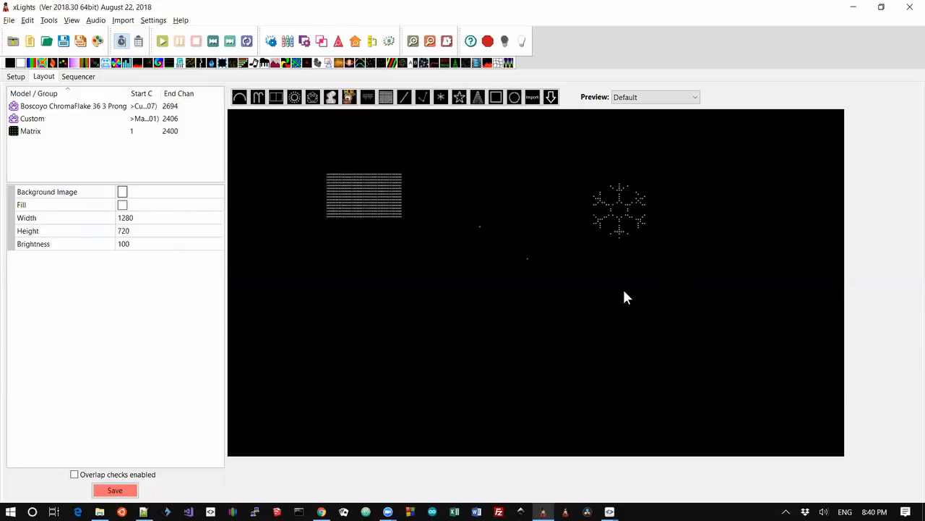
# Switch to Notepad++ and highlight the 2018.30 release note about changing the custom model background image within the model data dialog.
pyautogui.hotkey('alt', 'Tab')
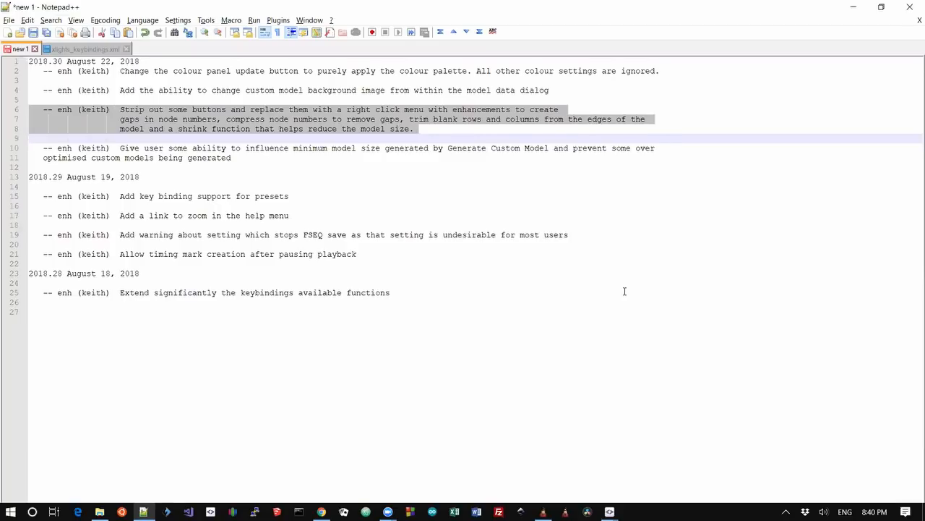
pyautogui.press('Up')
pyautogui.press('Up')
pyautogui.press('Up')
pyautogui.press('Up')
pyautogui.press('Down')
pyautogui.hotkey('shift', 'Down')
pyautogui.hotkey('shift', 'Down')
pyautogui.hotkey('shift', 'Down')
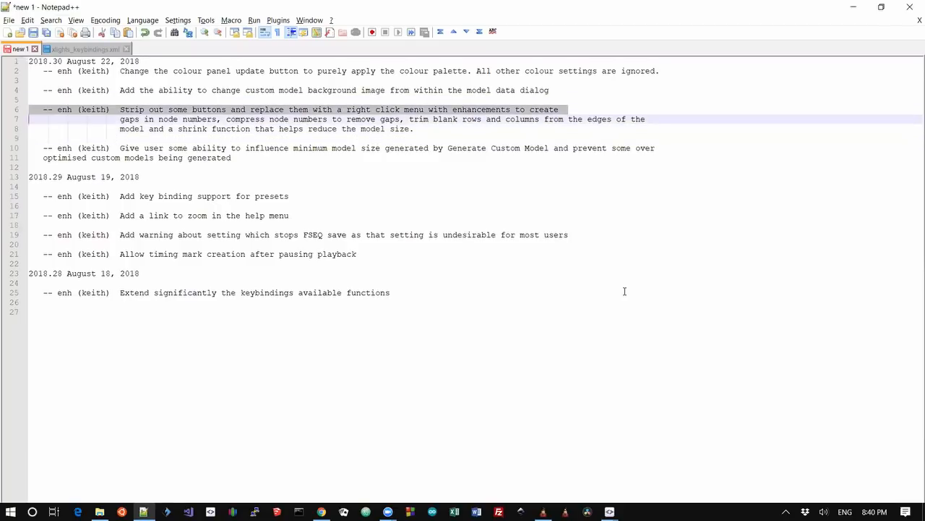
pyautogui.press('Up')
pyautogui.press('Up')
pyautogui.press('Up')
pyautogui.press('Up')
pyautogui.press('Up')
pyautogui.hotkey('shift', 'Down')
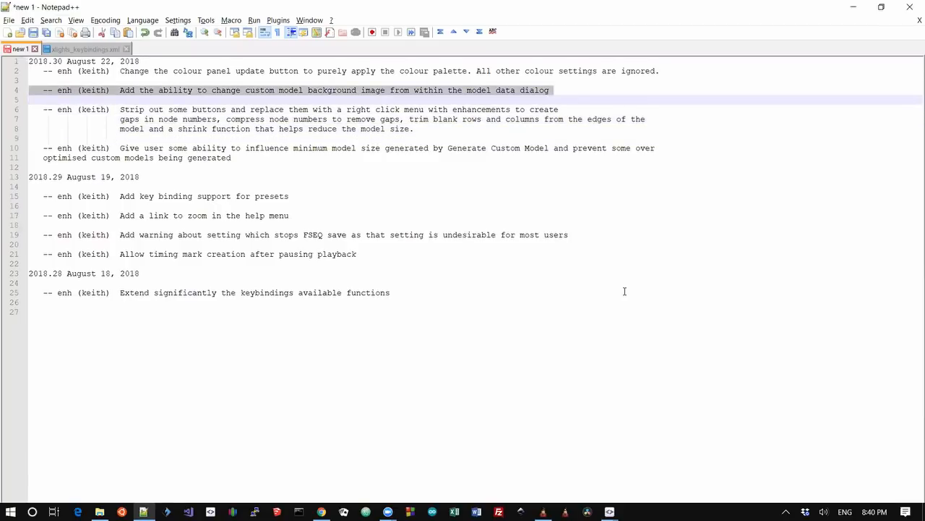
# Switch back to xLights, create a new sequence without using the wizard, and close the House Preview.
pyautogui.hotkey('alt', 'Tab')
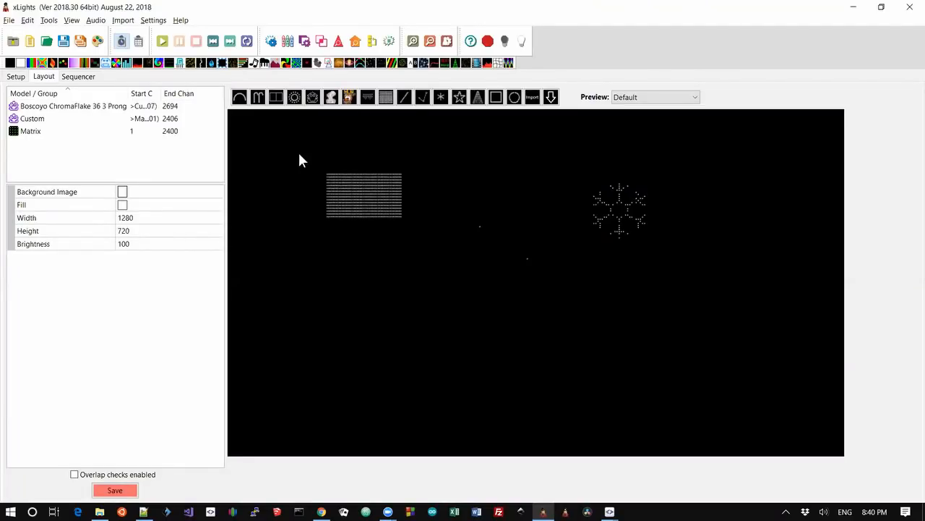
pyautogui.click(31, 43)
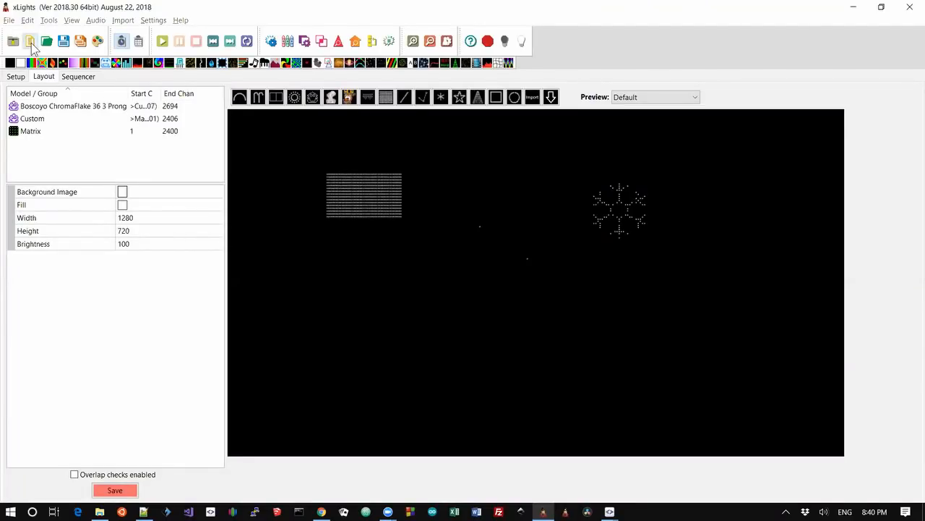
pyautogui.click(466, 291)
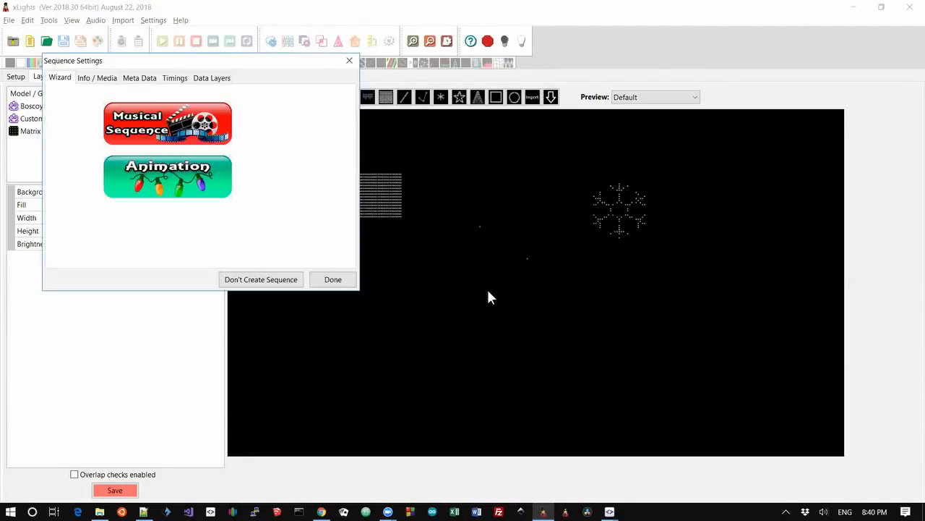
pyautogui.click(343, 283)
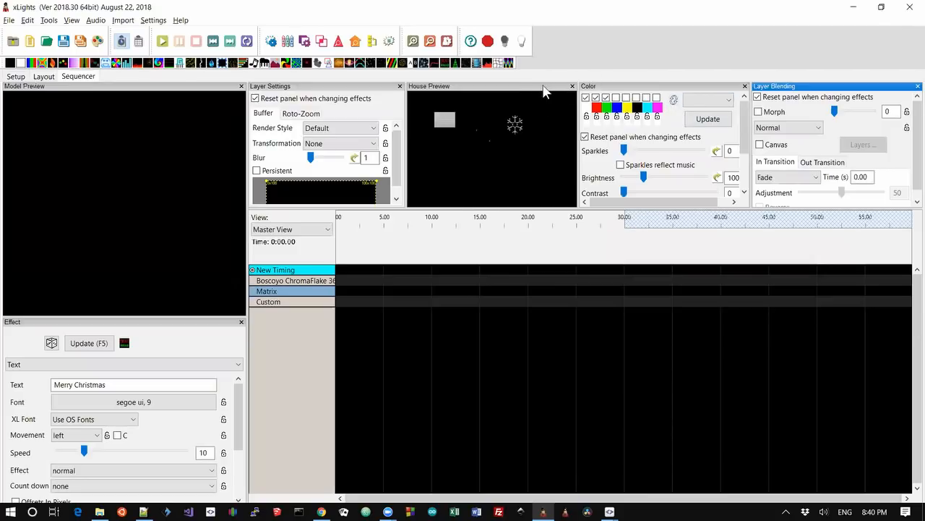
pyautogui.click(572, 87)
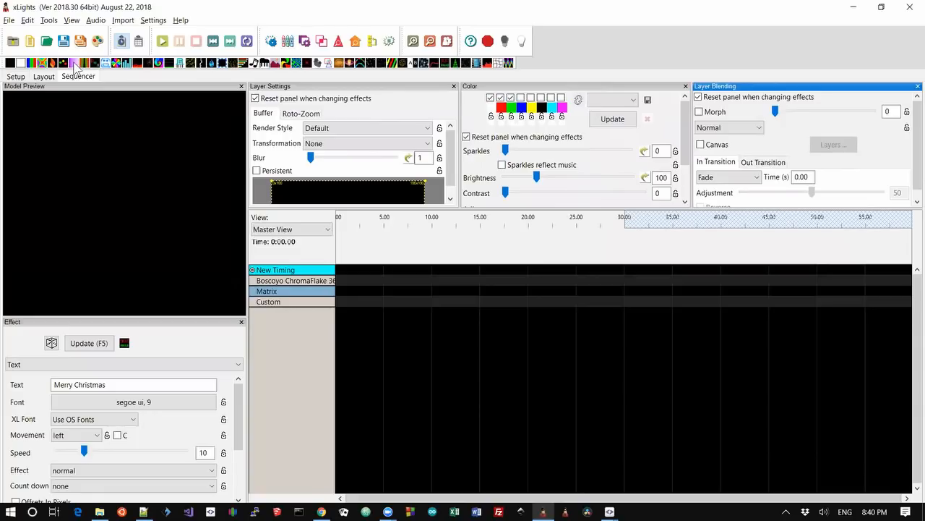
# Add Color Wash, Bars and Circles effects to the Matrix row at about 5, 7.5 and 10 seconds.
pyautogui.moveTo(75, 63); pyautogui.dragTo(390, 298)
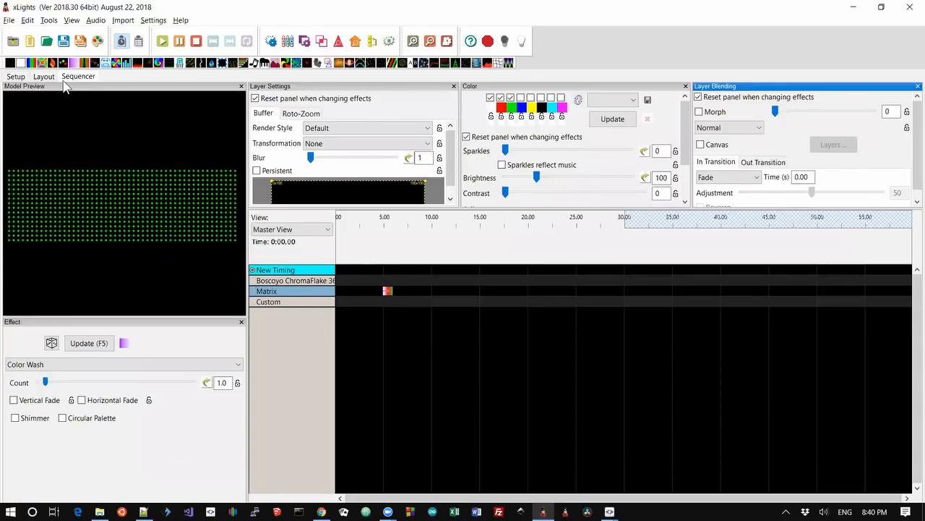
pyautogui.moveTo(37, 63); pyautogui.dragTo(412, 291)
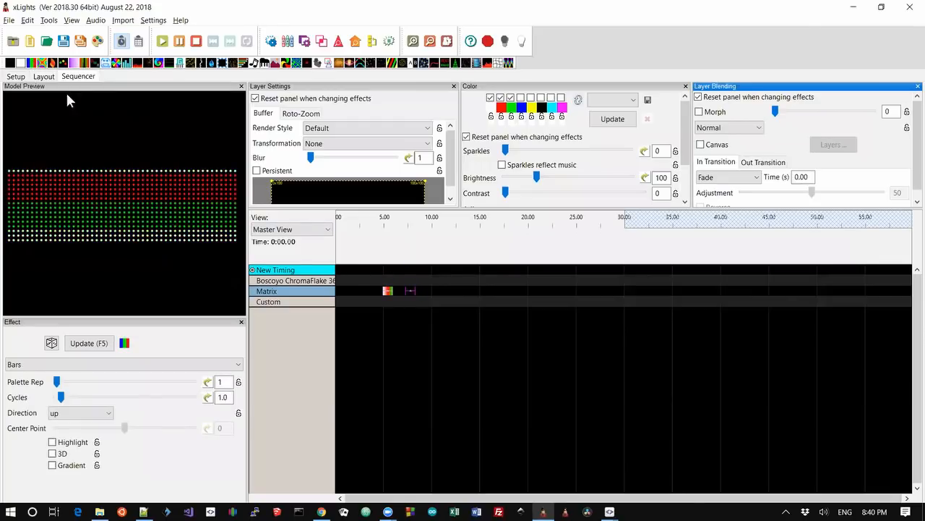
pyautogui.moveTo(45, 64); pyautogui.dragTo(106, 88)
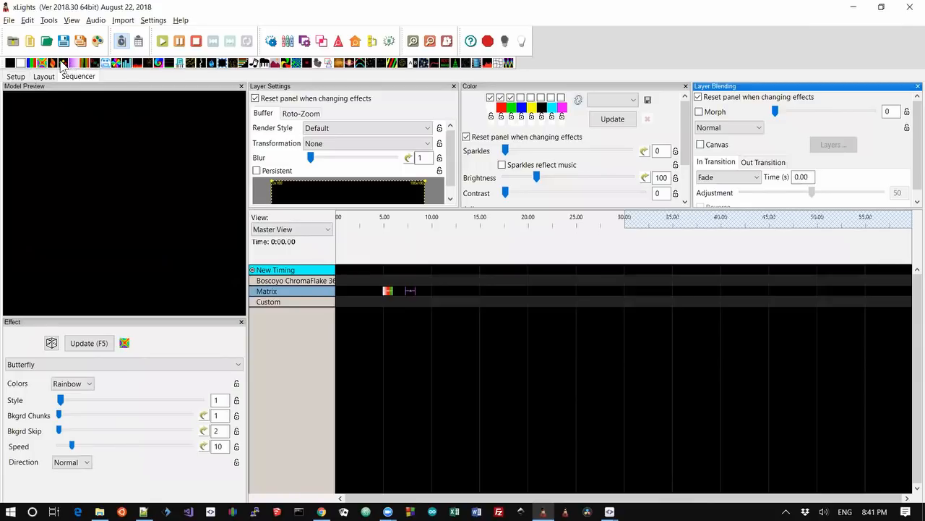
pyautogui.moveTo(63, 62)
pyautogui.mouseDown()
pyautogui.moveTo(433, 298)
pyautogui.moveTo(357, 272)
pyautogui.mouseUp()
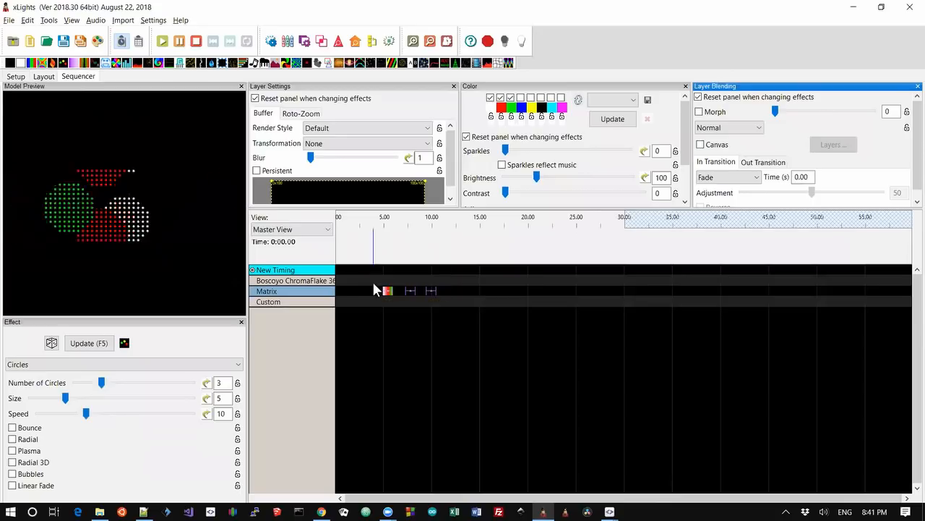
# Change the Circles effect's active palette colours to only yellow, cyan and magenta, and apply the colour update.
pyautogui.click(491, 98)
pyautogui.click(500, 97)
pyautogui.click(511, 97)
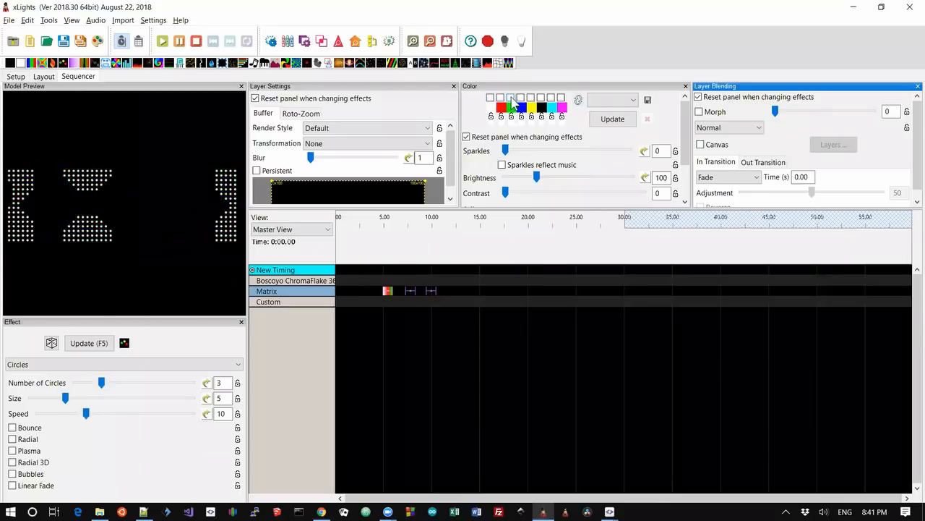
pyautogui.click(531, 97)
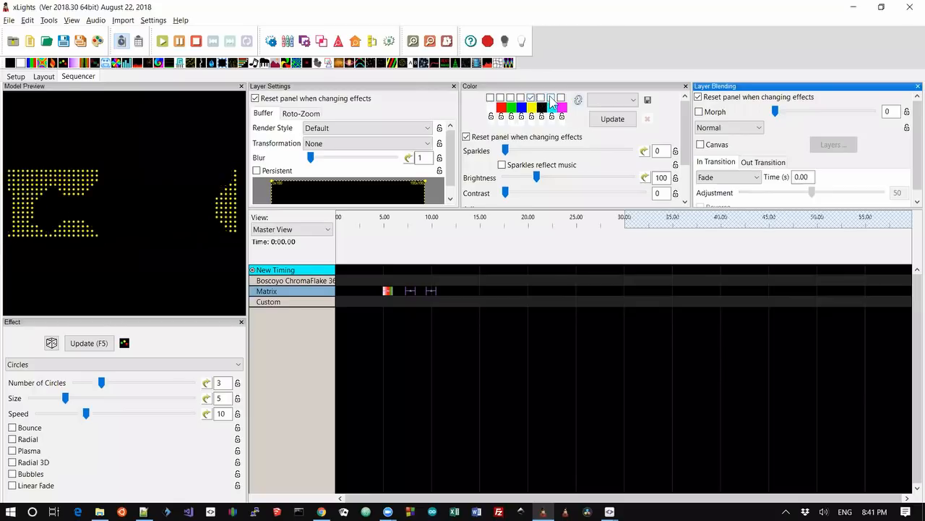
pyautogui.click(551, 98)
pyautogui.click(561, 98)
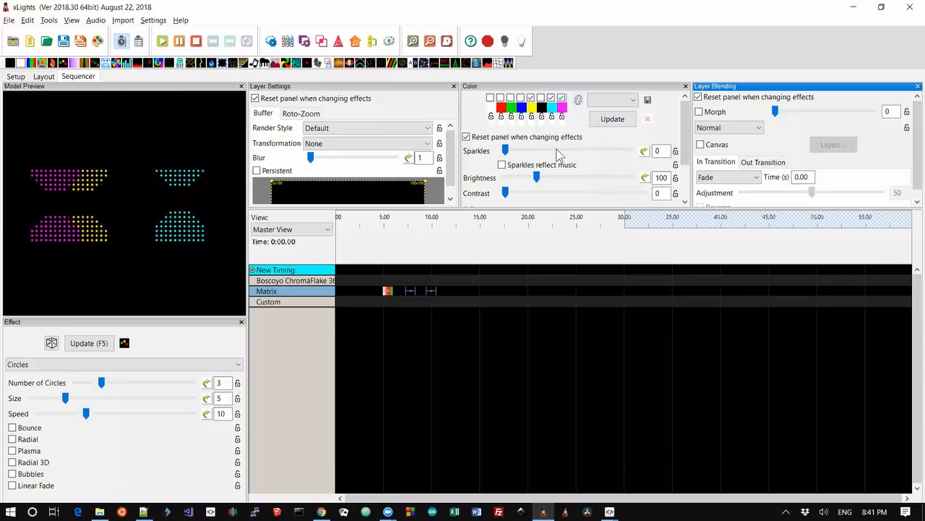
pyautogui.rightClick(556, 148)
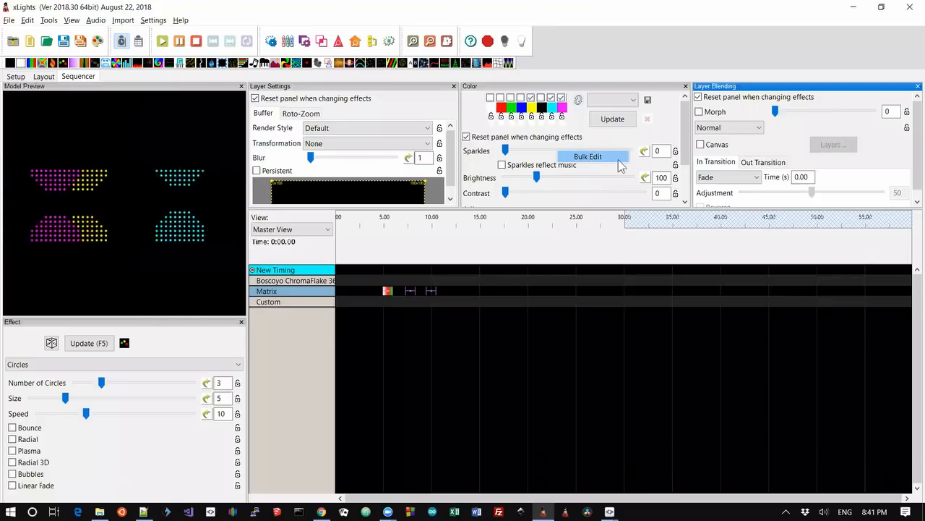
pyautogui.click(614, 120)
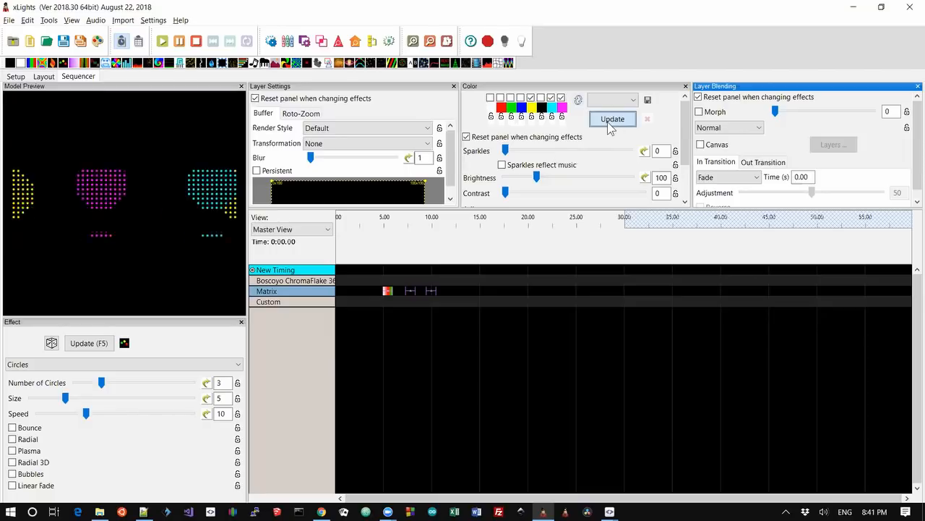